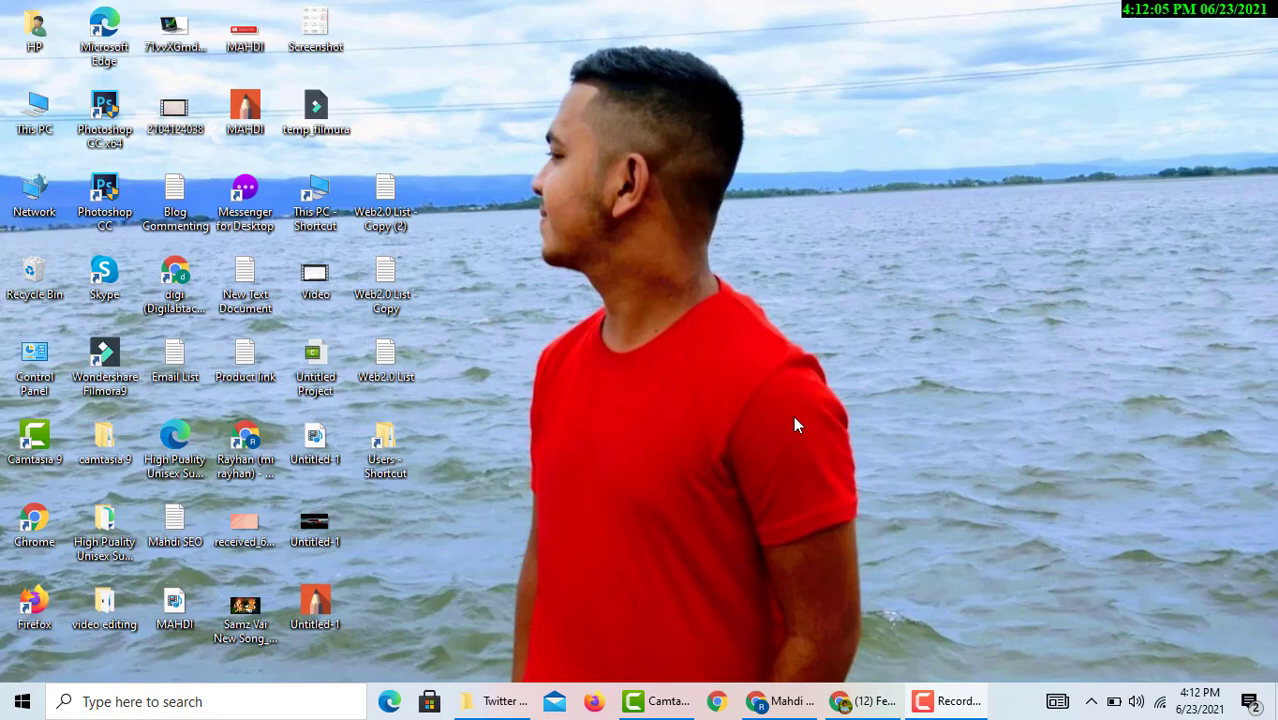
Switch to the LinkedIn feed in Chrome and open your own profile page
{"action": "left_click", "coordinate": [870, 705]}
{"action": "scroll", "coordinate": [345, 300], "scroll_direction": "down", "scroll_amount": 5}
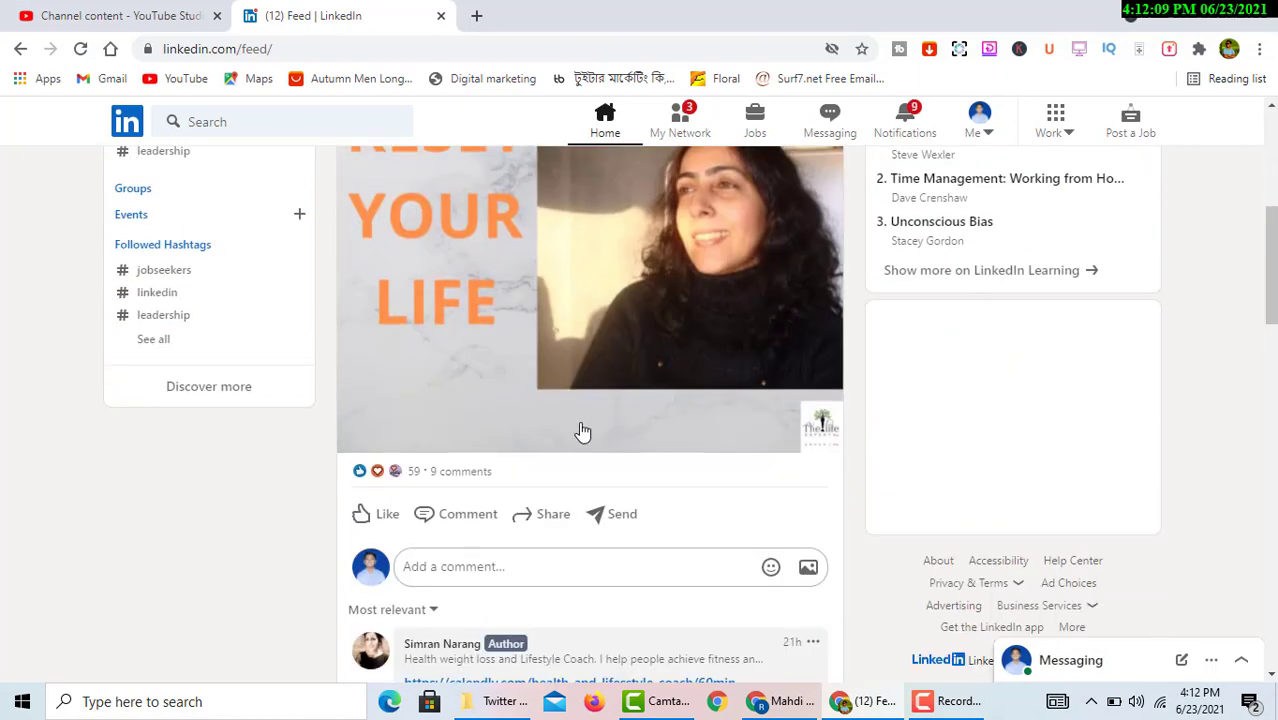
{"action": "scroll", "coordinate": [583, 431], "scroll_direction": "up", "scroll_amount": 5}
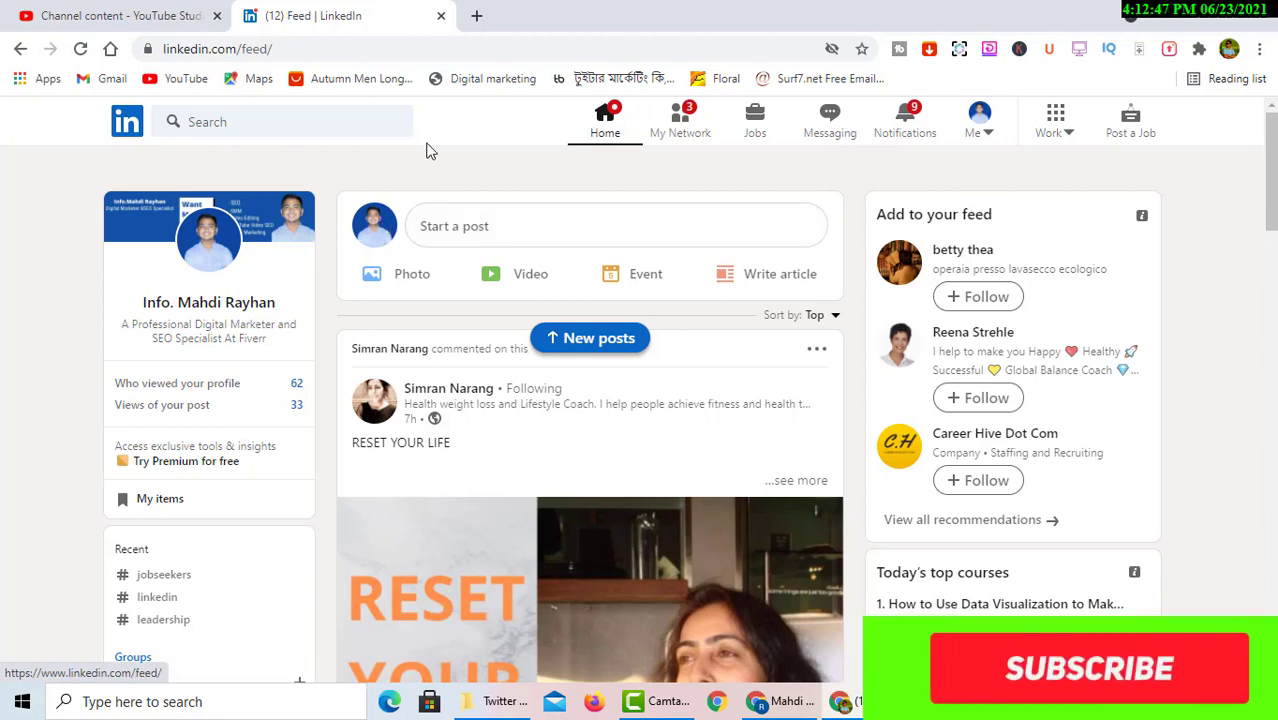
{"action": "left_click", "coordinate": [372, 230]}
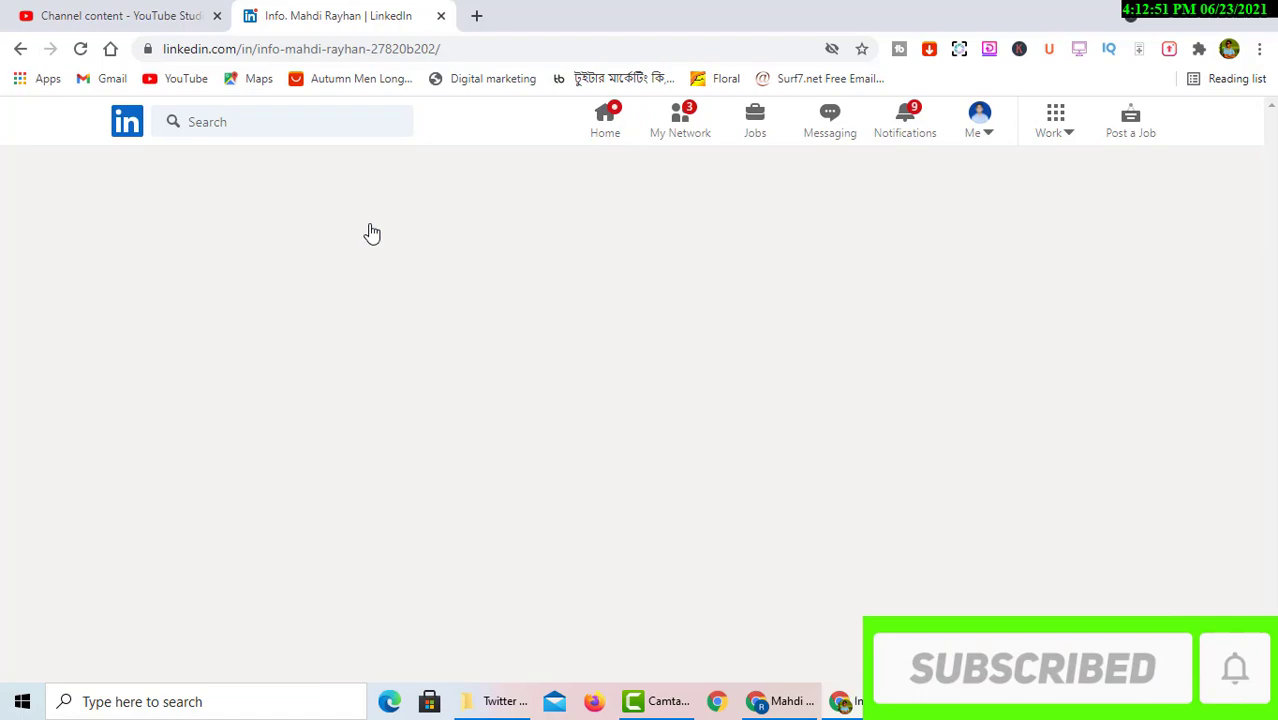
Look over the profile's banner, headline and dashboard down to the About and Featured sections
{"action": "scroll", "coordinate": [519, 400], "scroll_direction": "down", "scroll_amount": 5}
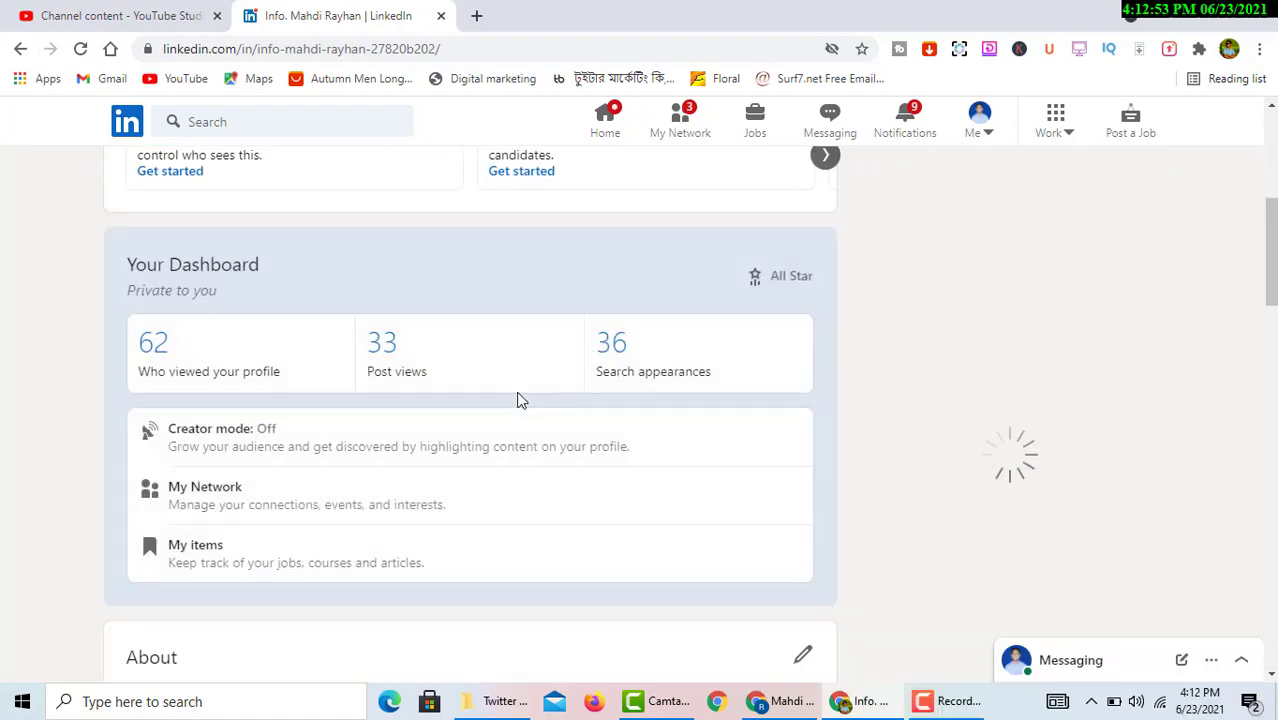
{"action": "scroll", "coordinate": [519, 400], "scroll_direction": "down", "scroll_amount": 3}
{"action": "scroll", "coordinate": [499, 431], "scroll_direction": "up", "scroll_amount": 8}
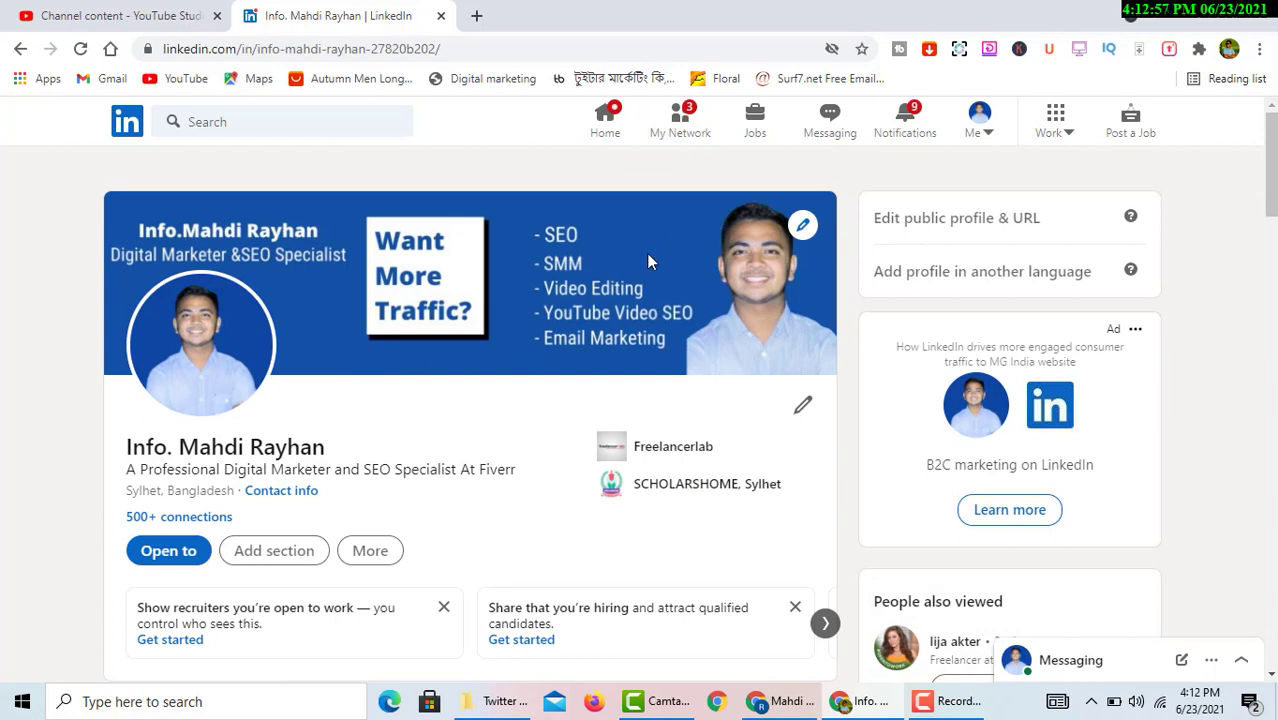
{"action": "scroll", "coordinate": [483, 516], "scroll_direction": "down", "scroll_amount": 1}
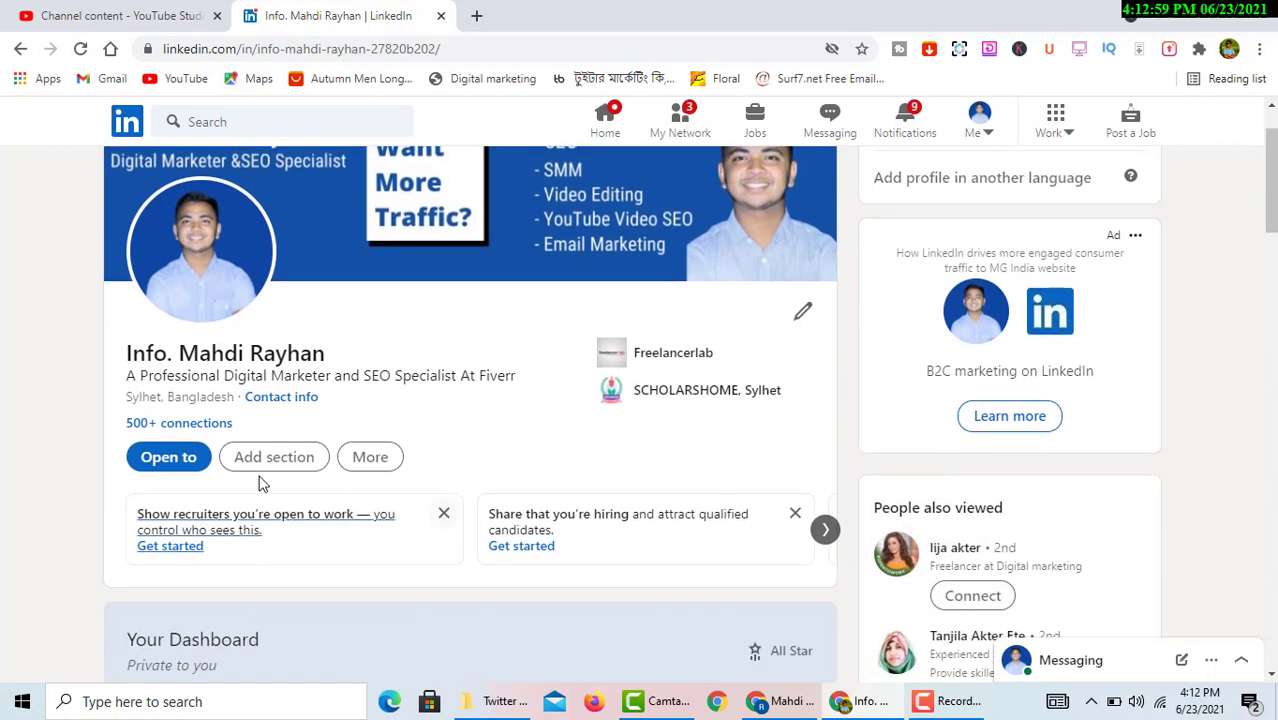
{"action": "scroll", "coordinate": [281, 466], "scroll_direction": "up", "scroll_amount": 1}
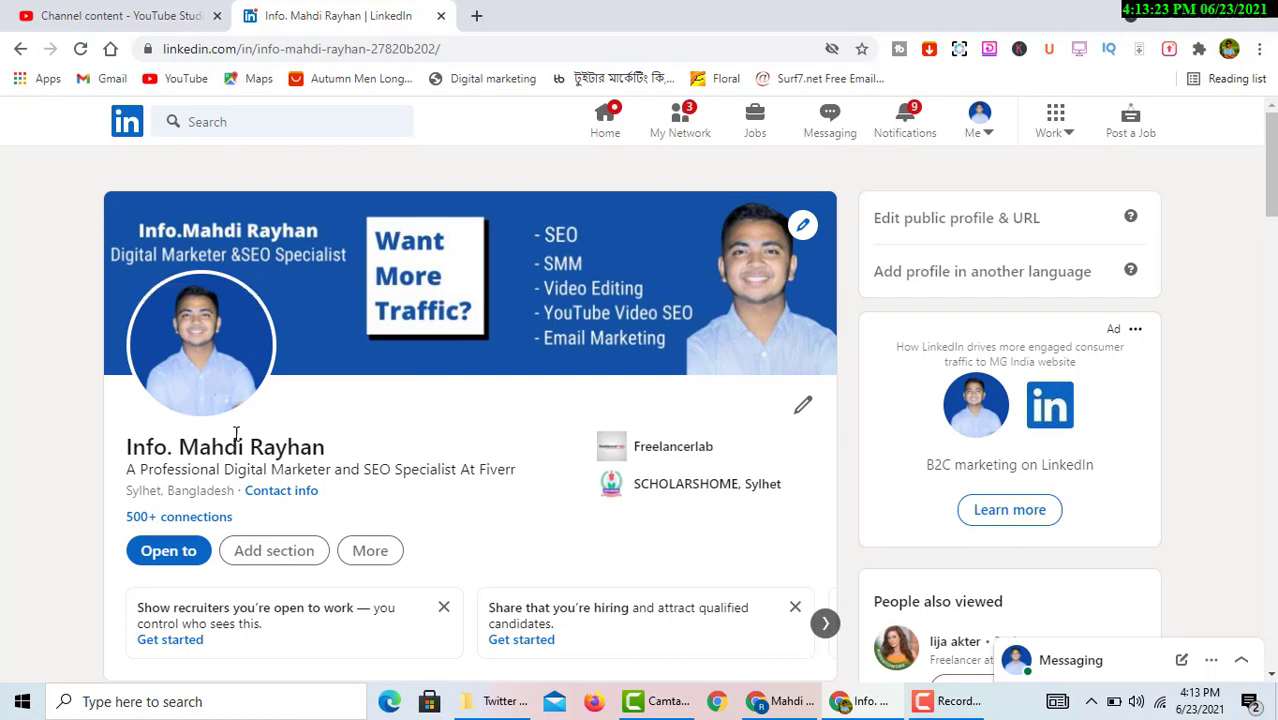
{"action": "scroll", "coordinate": [316, 480], "scroll_direction": "down", "scroll_amount": 5}
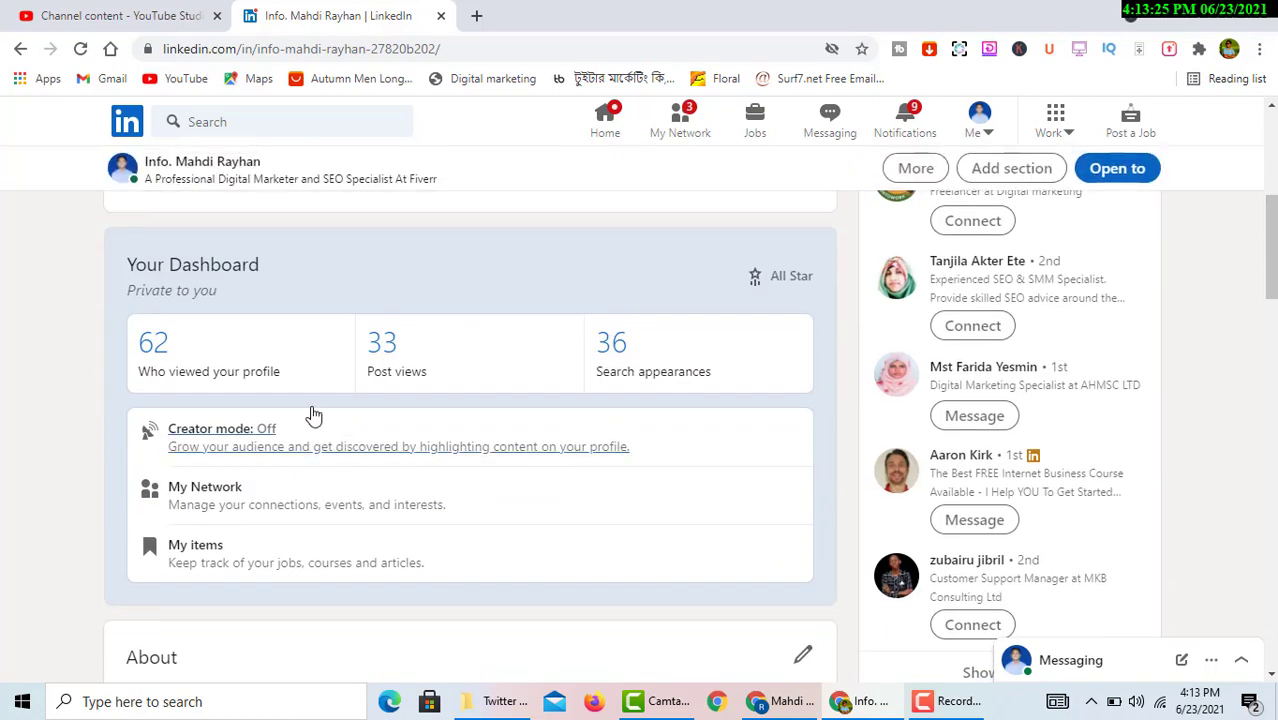
{"action": "scroll", "coordinate": [314, 417], "scroll_direction": "down", "scroll_amount": 1}
{"action": "scroll", "coordinate": [258, 430], "scroll_direction": "down", "scroll_amount": 3}
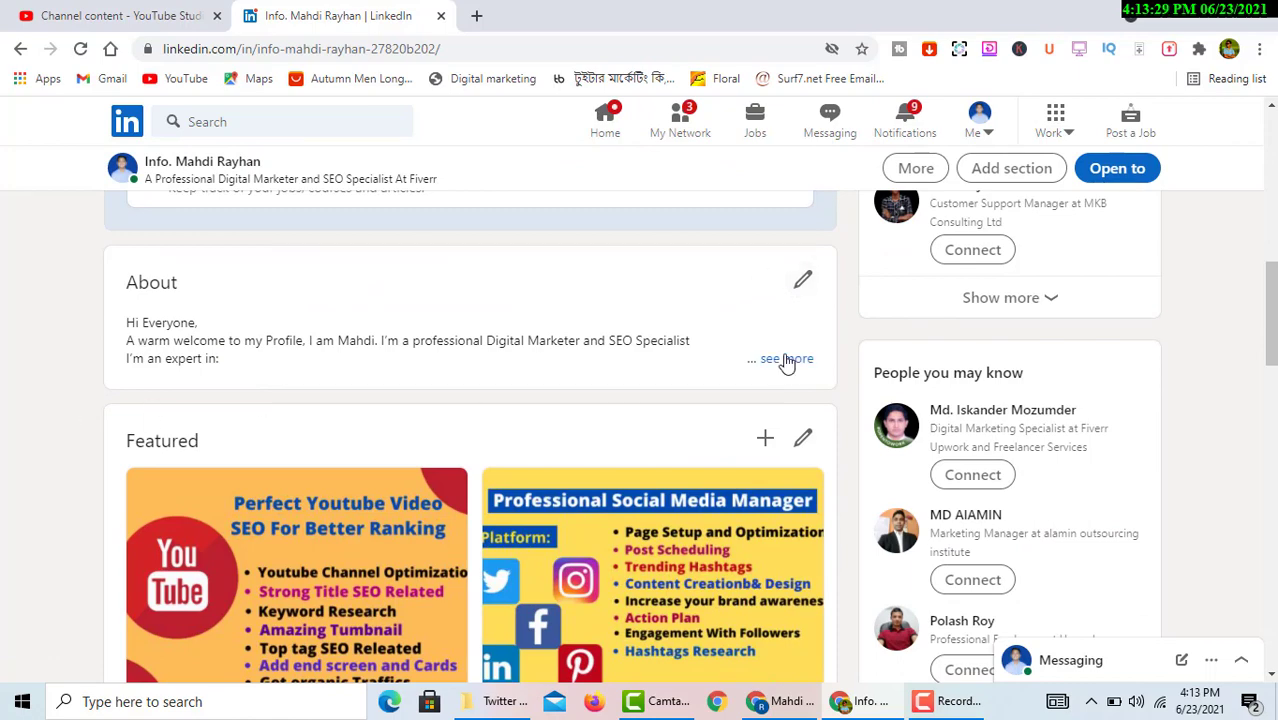
Expand the full About text and review it along with the dashboard and profile header
{"action": "left_click", "coordinate": [787, 359]}
{"action": "scroll", "coordinate": [258, 405], "scroll_direction": "down", "scroll_amount": 2}
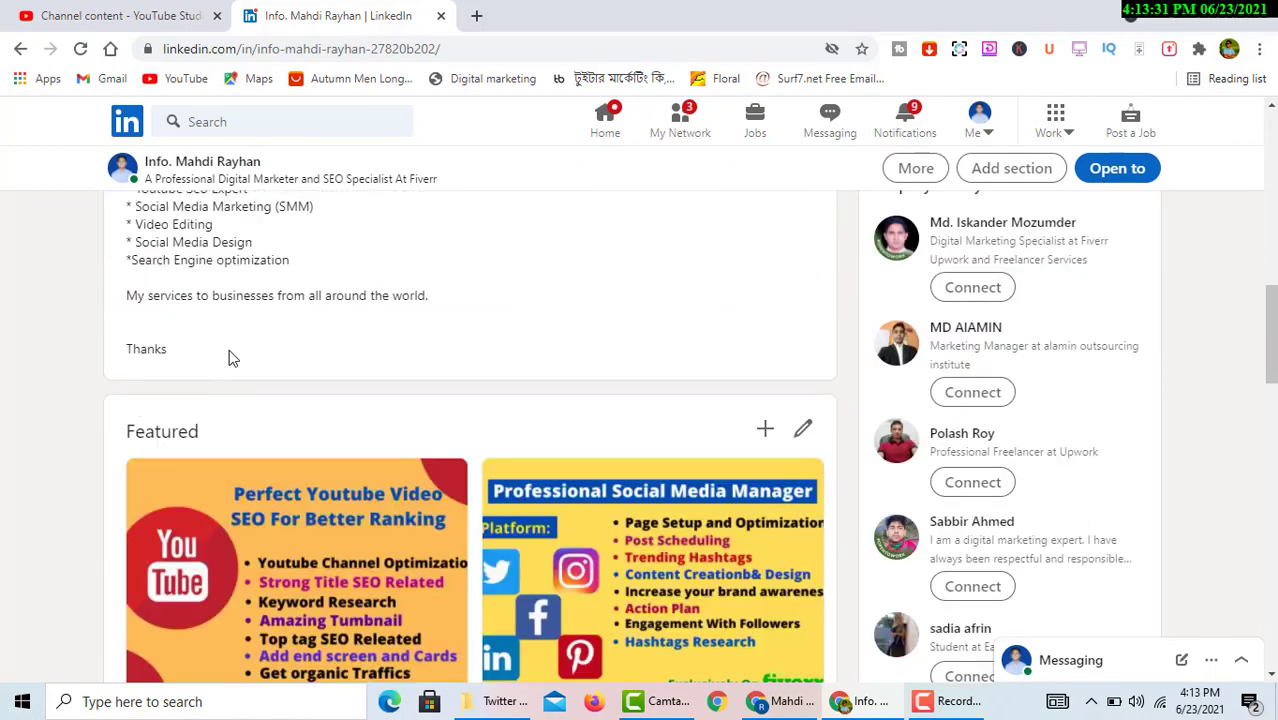
{"action": "scroll", "coordinate": [229, 358], "scroll_direction": "up", "scroll_amount": 3}
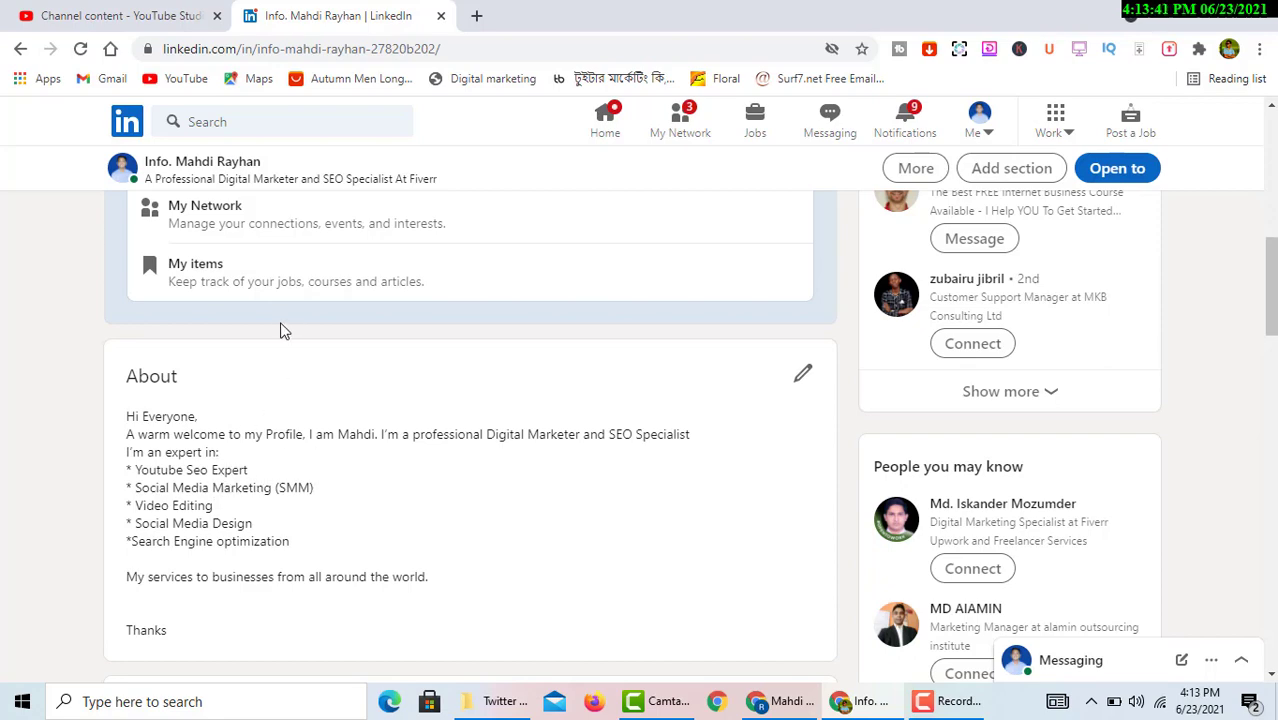
{"action": "scroll", "coordinate": [298, 392], "scroll_direction": "down", "scroll_amount": 2}
{"action": "scroll", "coordinate": [240, 440], "scroll_direction": "up", "scroll_amount": 4}
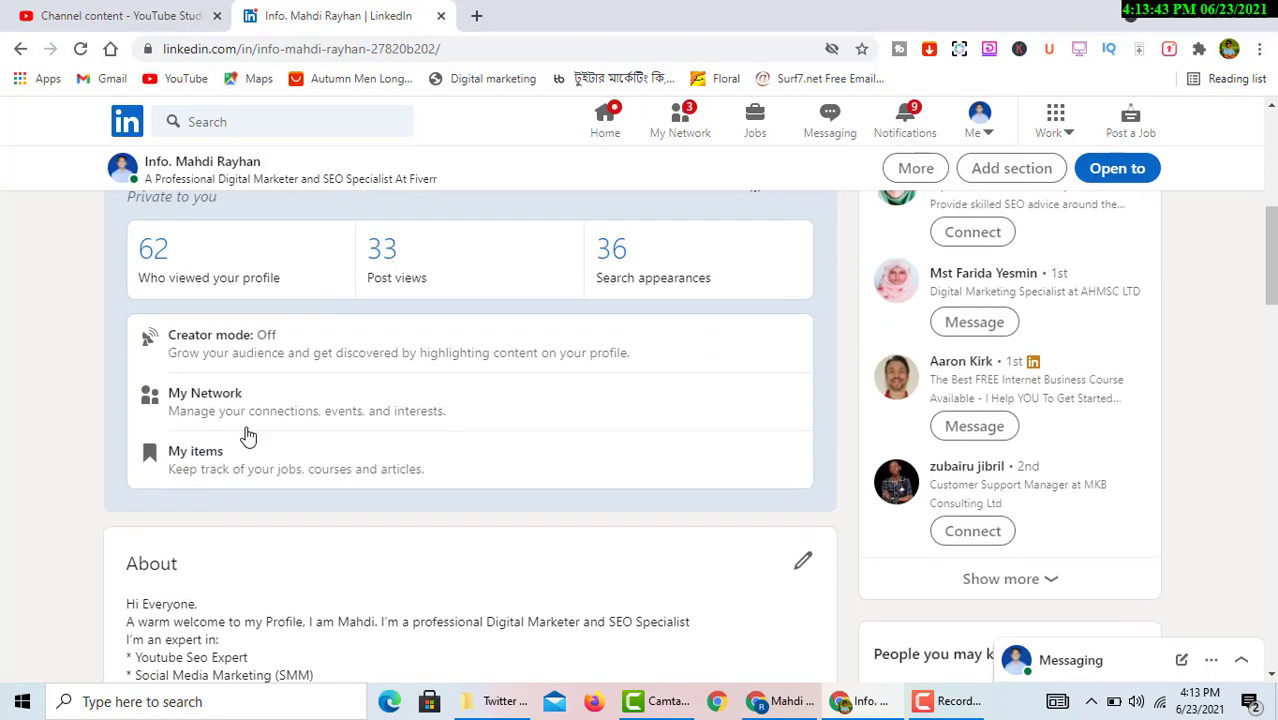
{"action": "scroll", "coordinate": [240, 521], "scroll_direction": "up", "scroll_amount": 4}
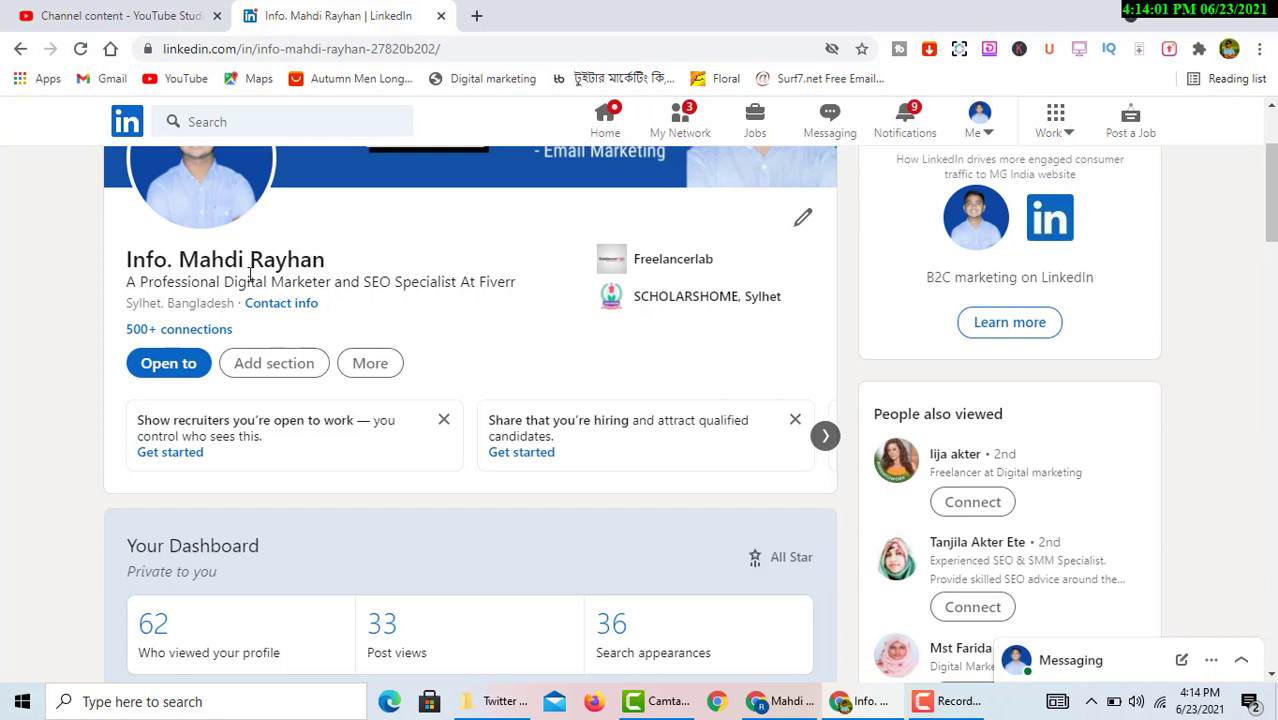
{"action": "scroll", "coordinate": [250, 276], "scroll_direction": "up", "scroll_amount": 1}
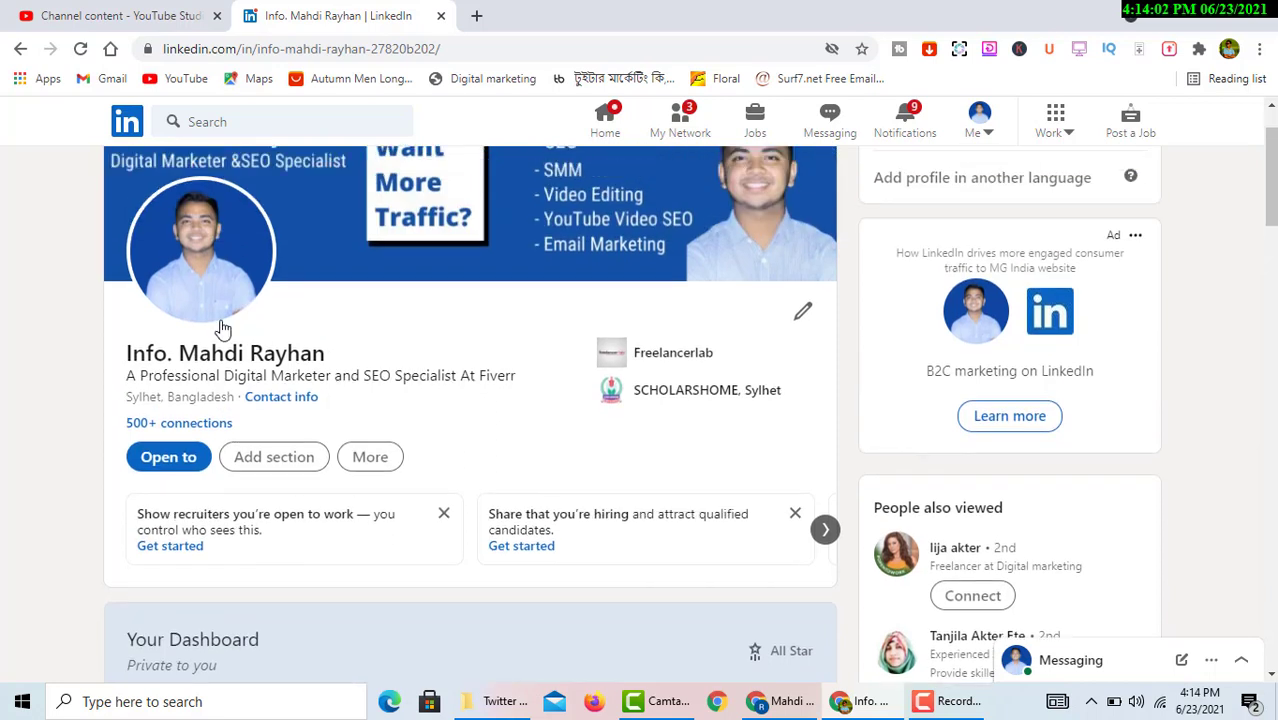
Open the profile intro for editing and set the industry to Marketing & Advertising
{"action": "left_click", "coordinate": [801, 316]}
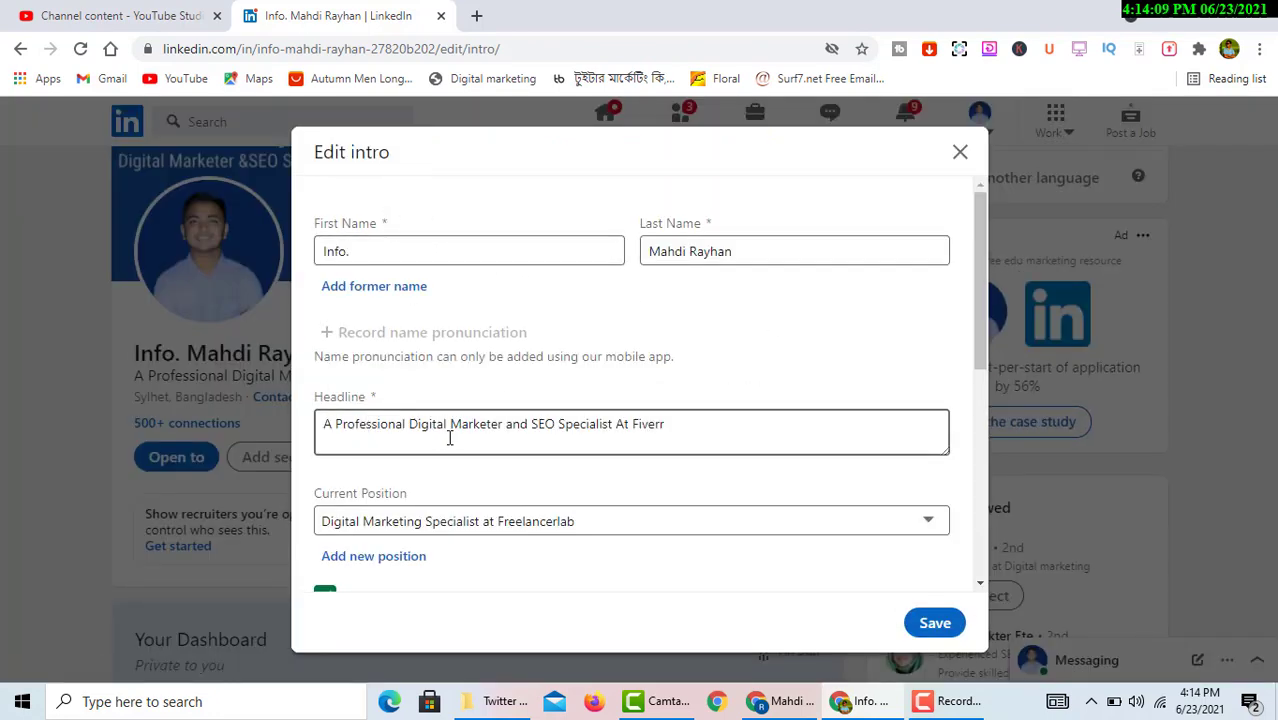
{"action": "scroll", "coordinate": [348, 415], "scroll_direction": "down", "scroll_amount": 1}
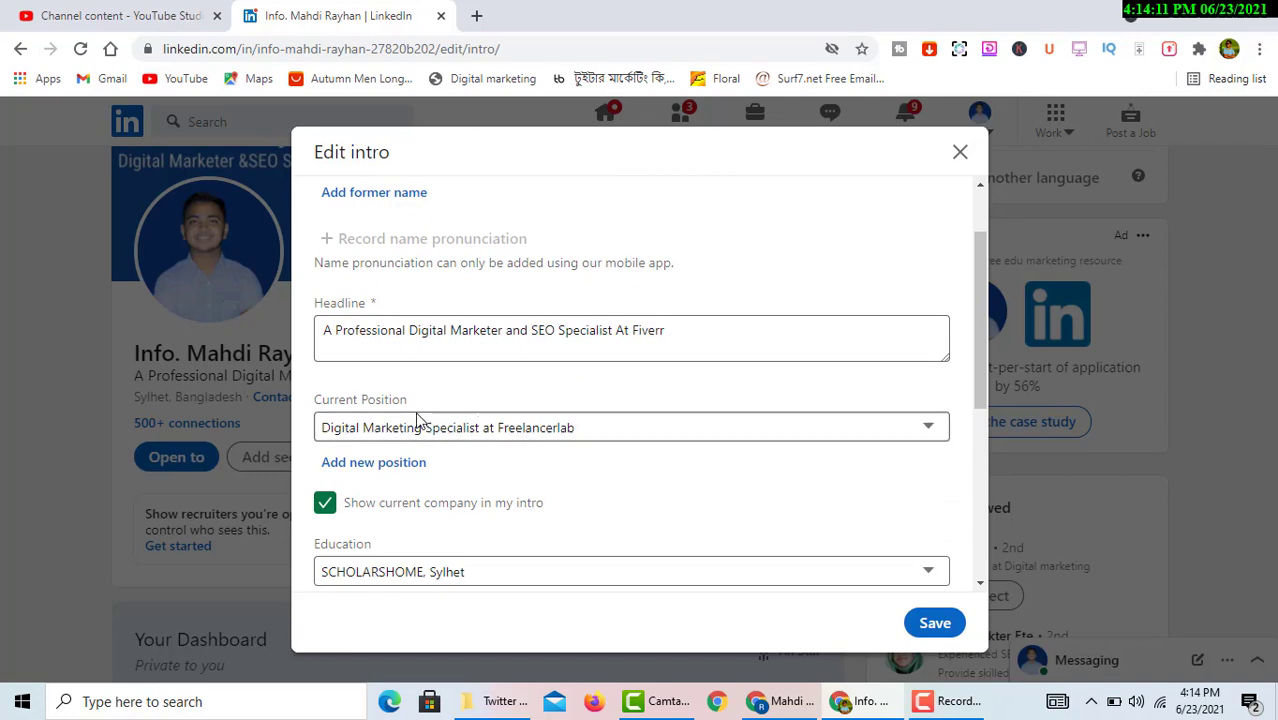
{"action": "scroll", "coordinate": [563, 428], "scroll_direction": "down", "scroll_amount": 2}
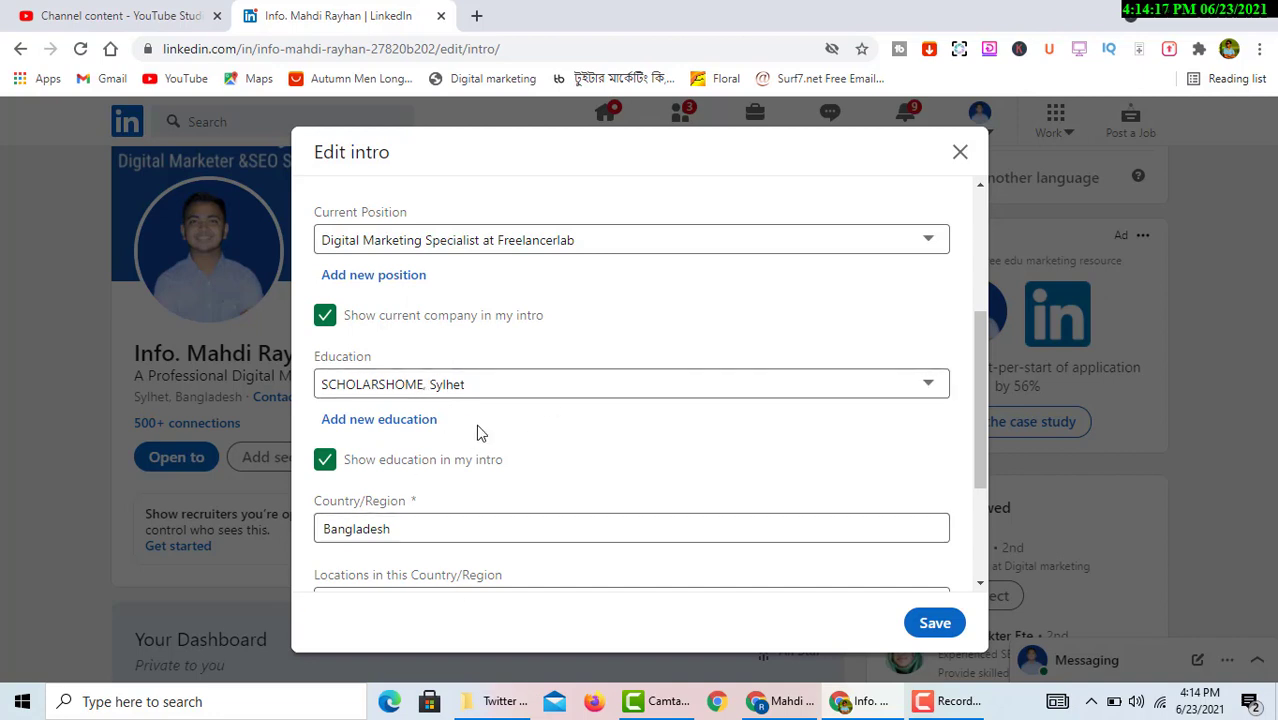
{"action": "scroll", "coordinate": [887, 536], "scroll_direction": "down", "scroll_amount": 1}
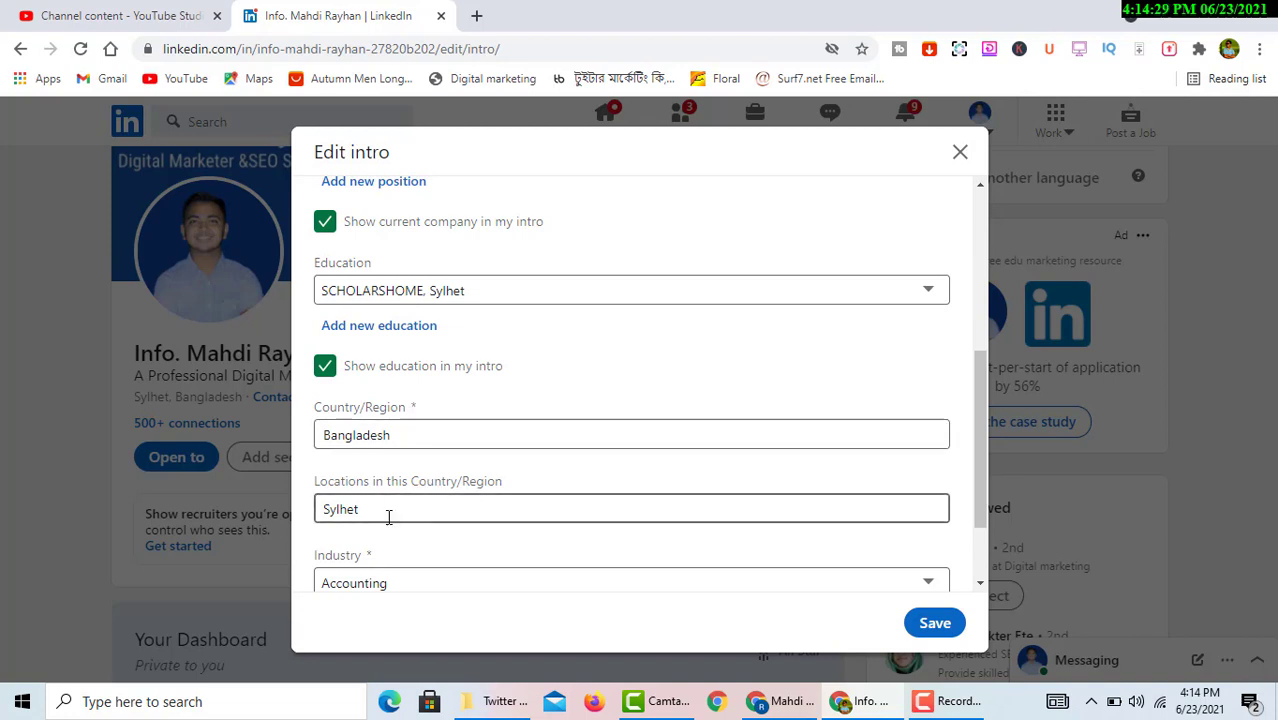
{"action": "scroll", "coordinate": [366, 508], "scroll_direction": "down", "scroll_amount": 2}
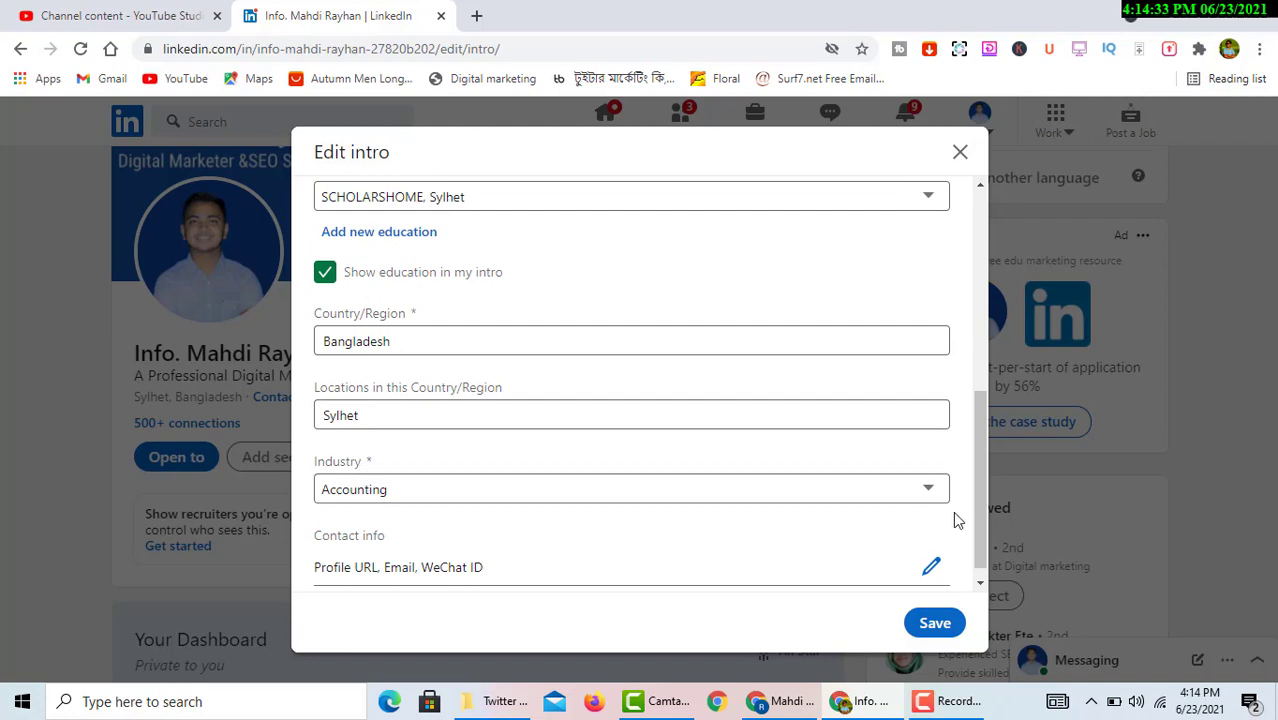
{"action": "left_click", "coordinate": [926, 503]}
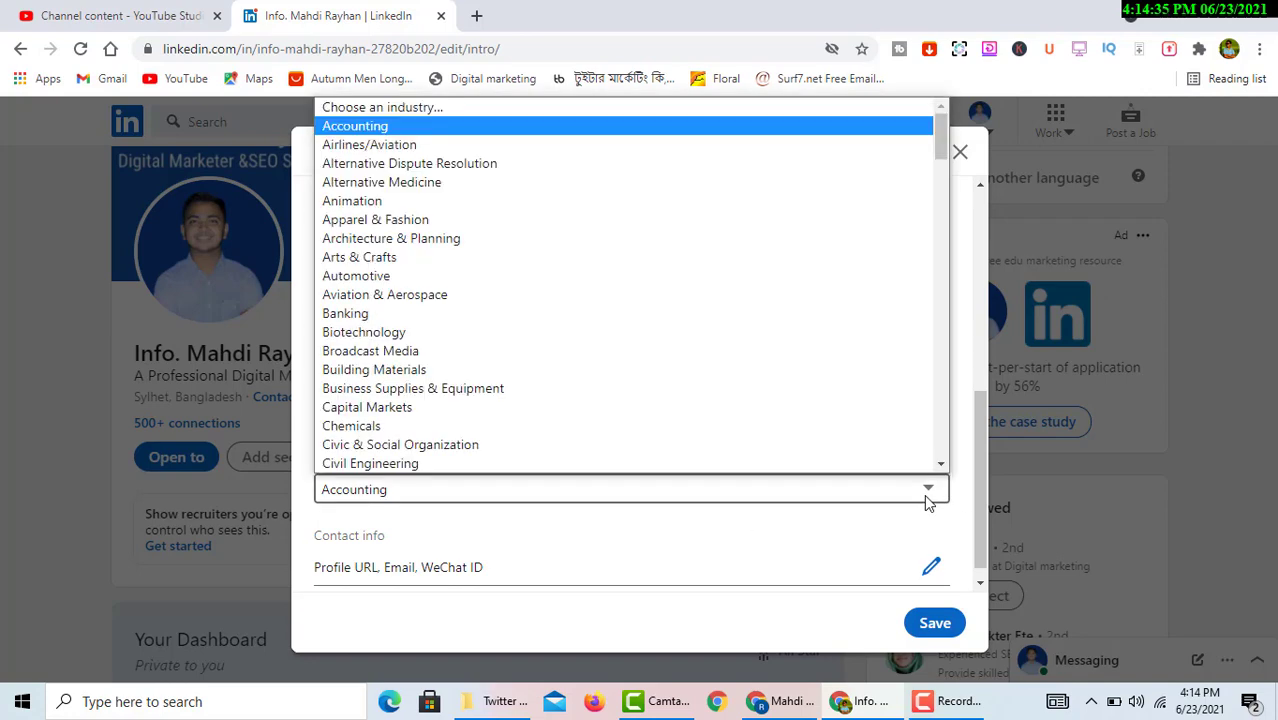
{"action": "scroll", "coordinate": [514, 248], "scroll_direction": "down", "scroll_amount": 1}
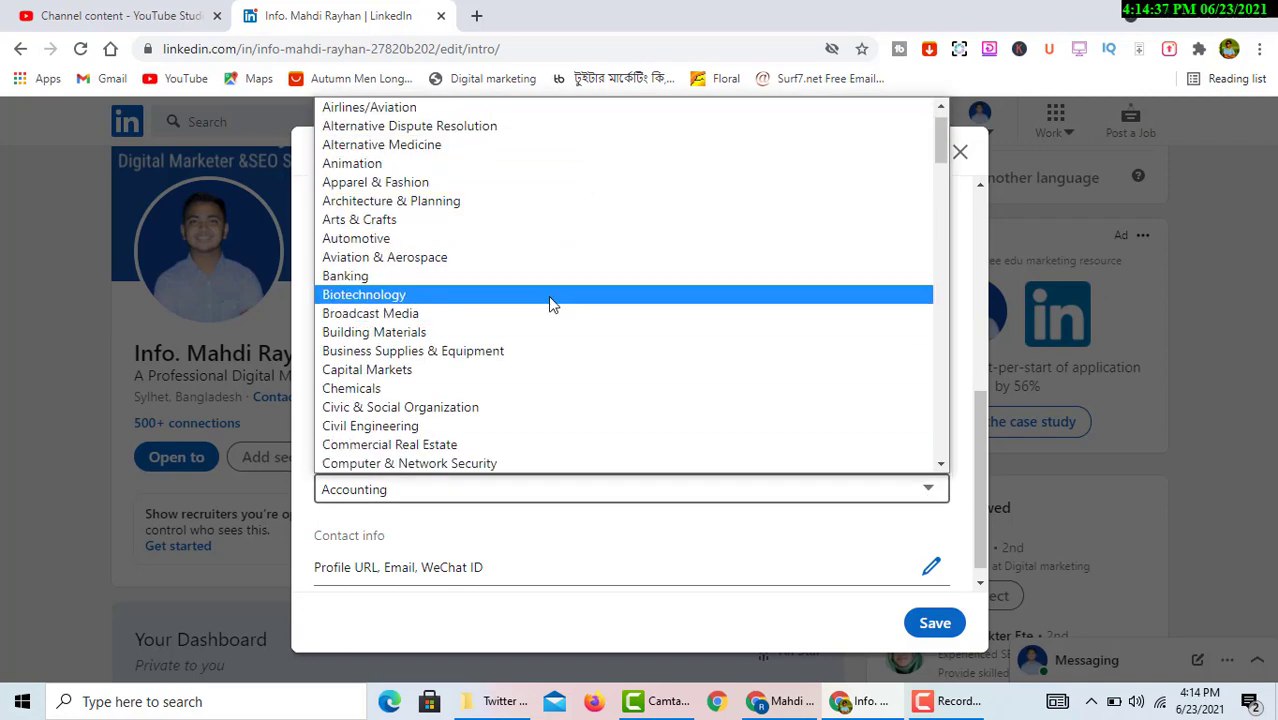
{"action": "scroll", "coordinate": [545, 328], "scroll_direction": "down", "scroll_amount": 10}
{"action": "scroll", "coordinate": [536, 344], "scroll_direction": "up", "scroll_amount": 7}
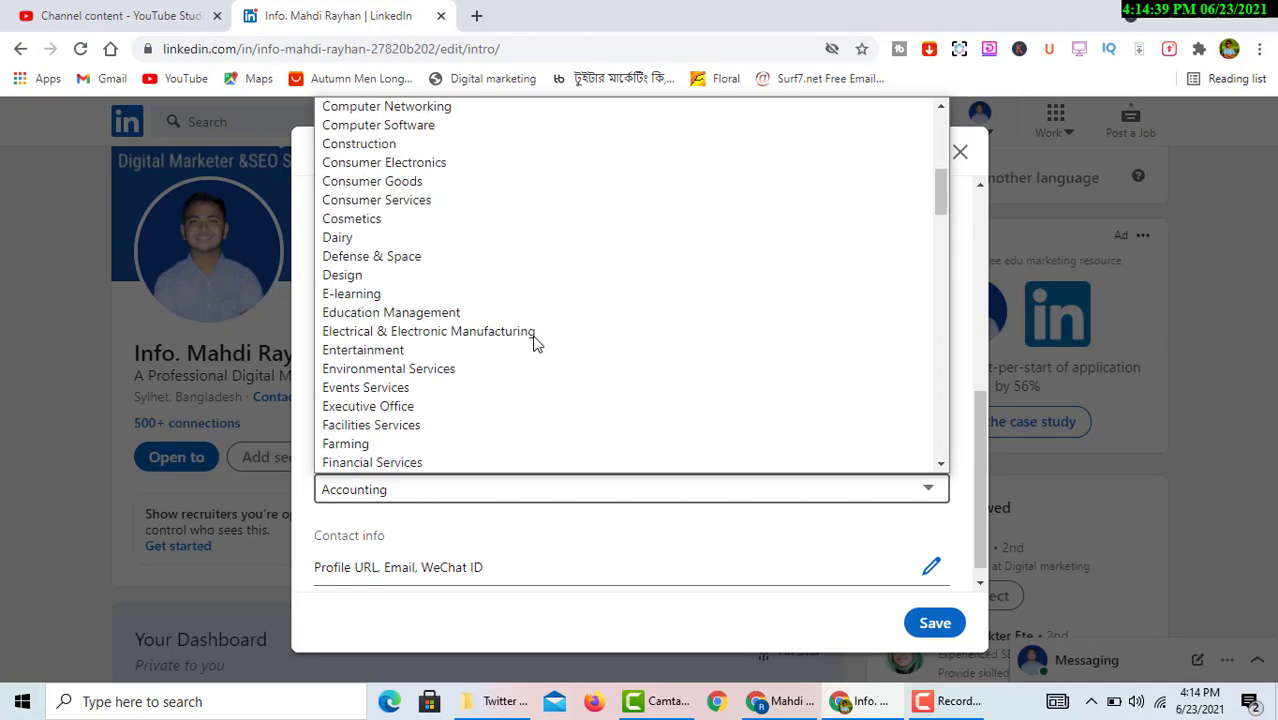
{"action": "scroll", "coordinate": [497, 196], "scroll_direction": "down", "scroll_amount": 12}
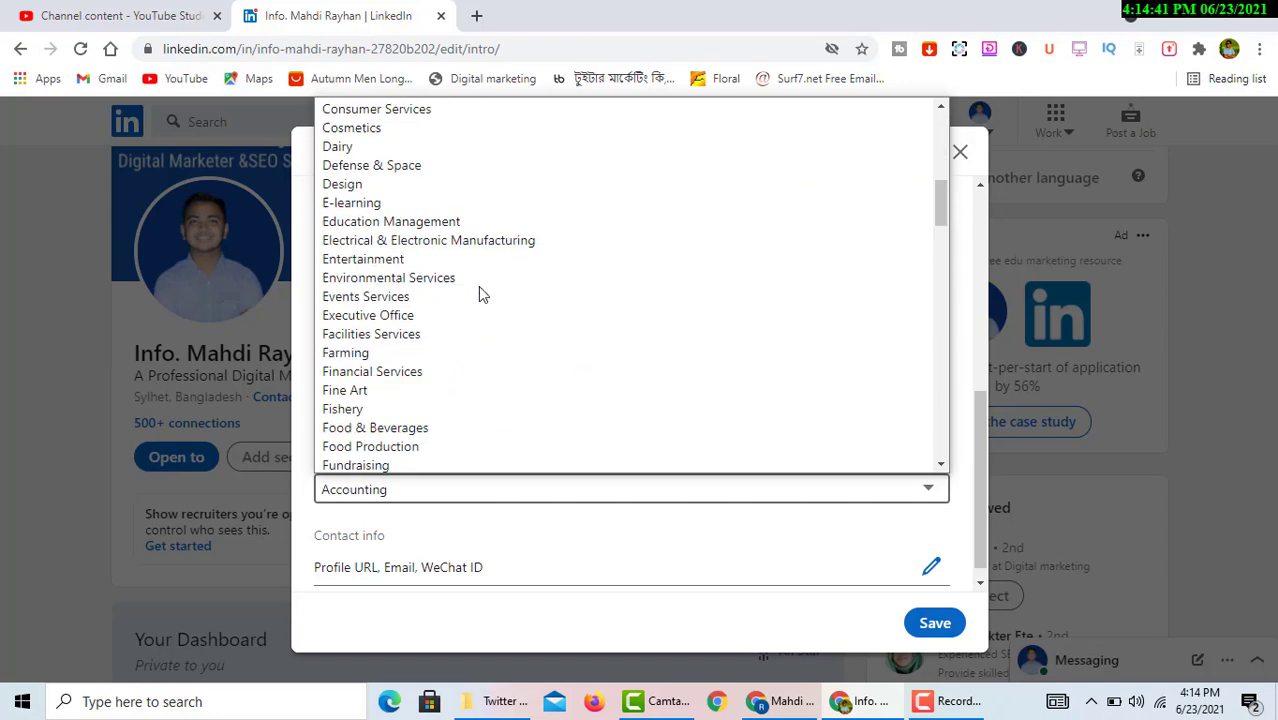
{"action": "scroll", "coordinate": [434, 397], "scroll_direction": "down", "scroll_amount": 6}
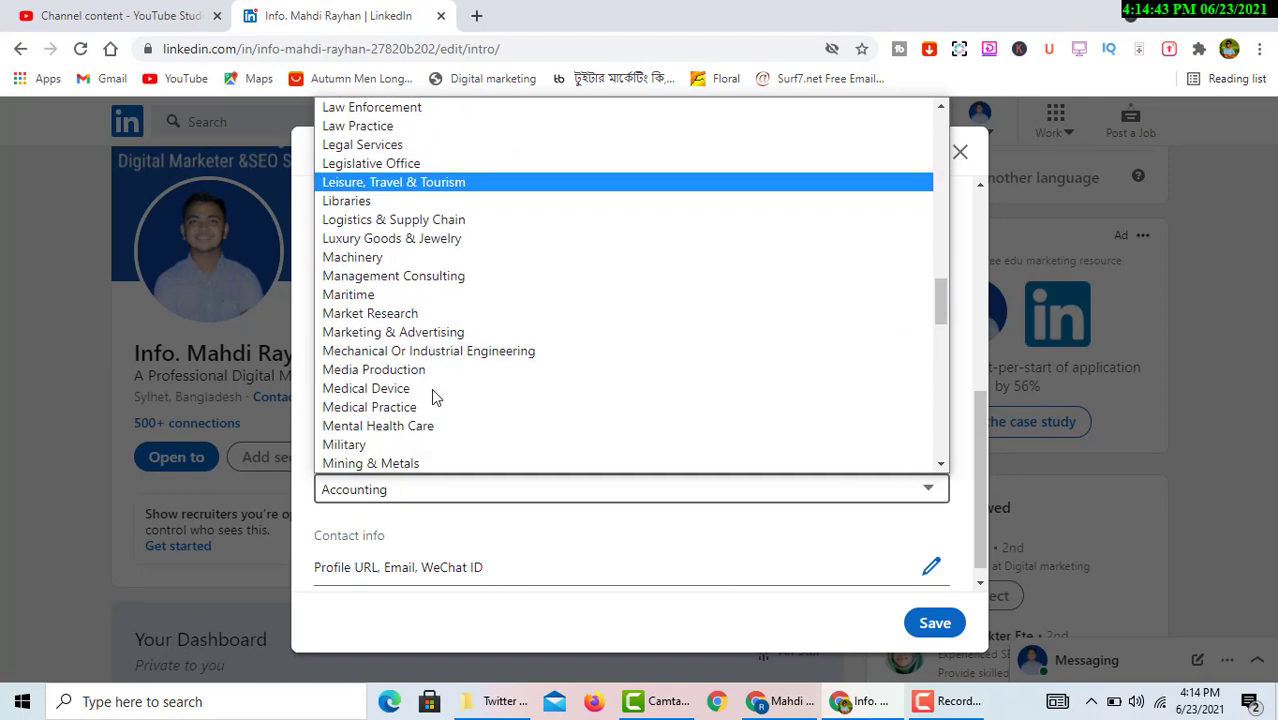
{"action": "scroll", "coordinate": [427, 172], "scroll_direction": "up", "scroll_amount": 3}
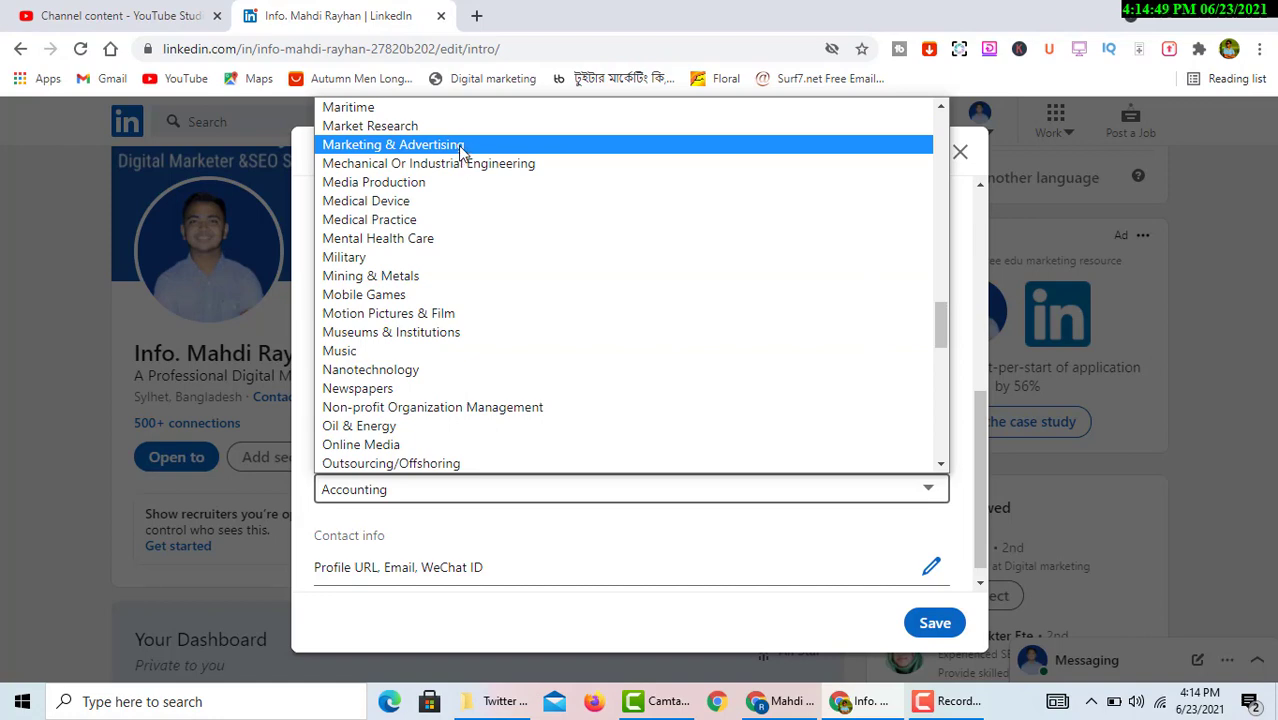
{"action": "left_click", "coordinate": [462, 146]}
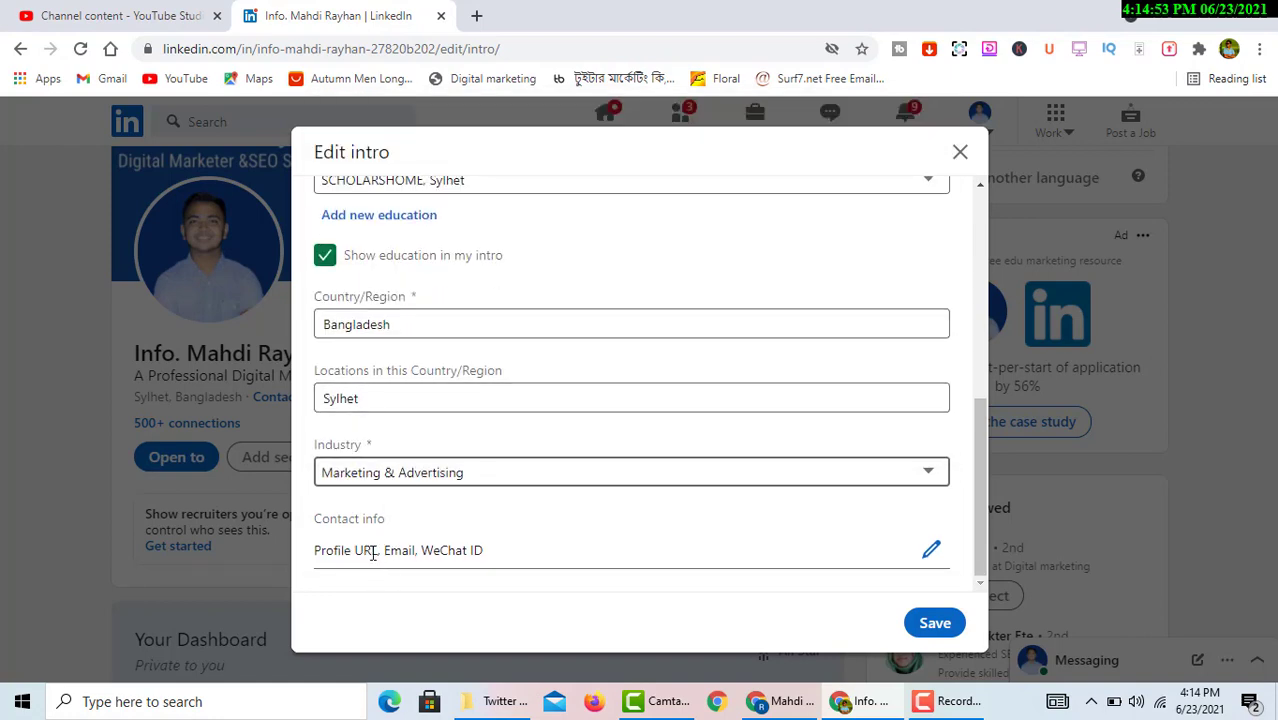
Open the contact info for editing and fill in the birthday month and day
{"action": "left_click", "coordinate": [931, 552]}
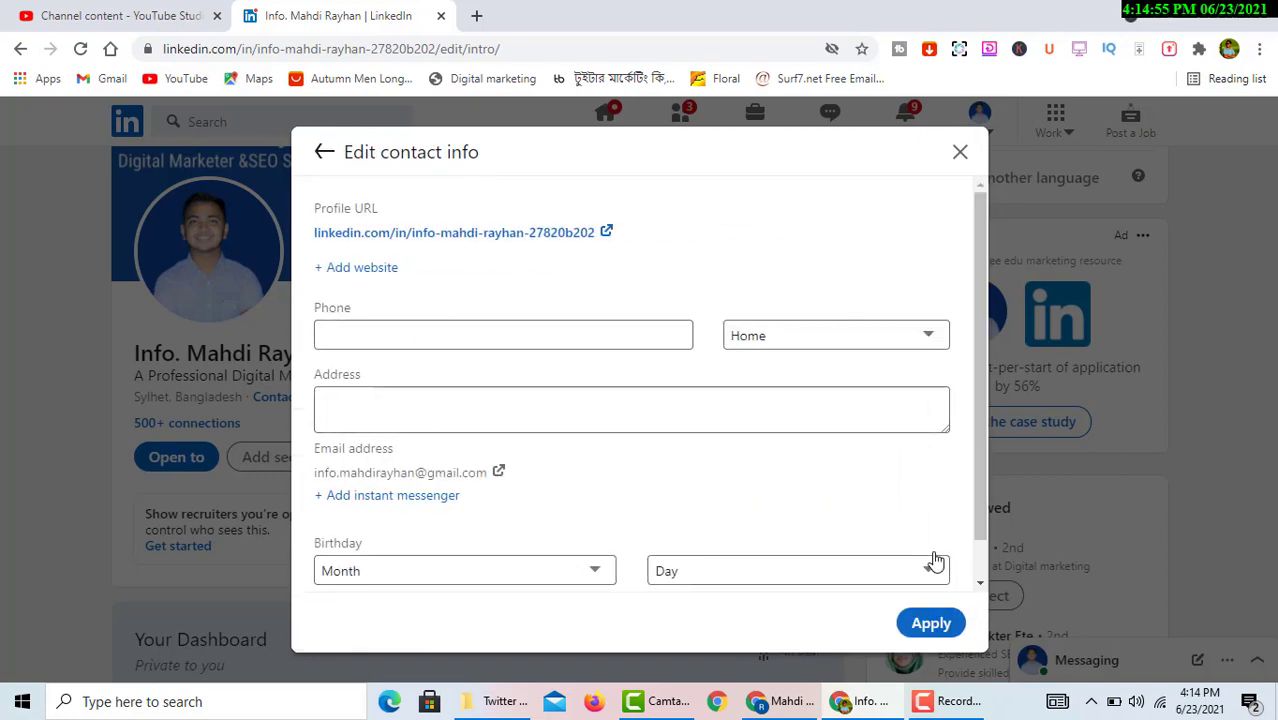
{"action": "left_click", "coordinate": [469, 339]}
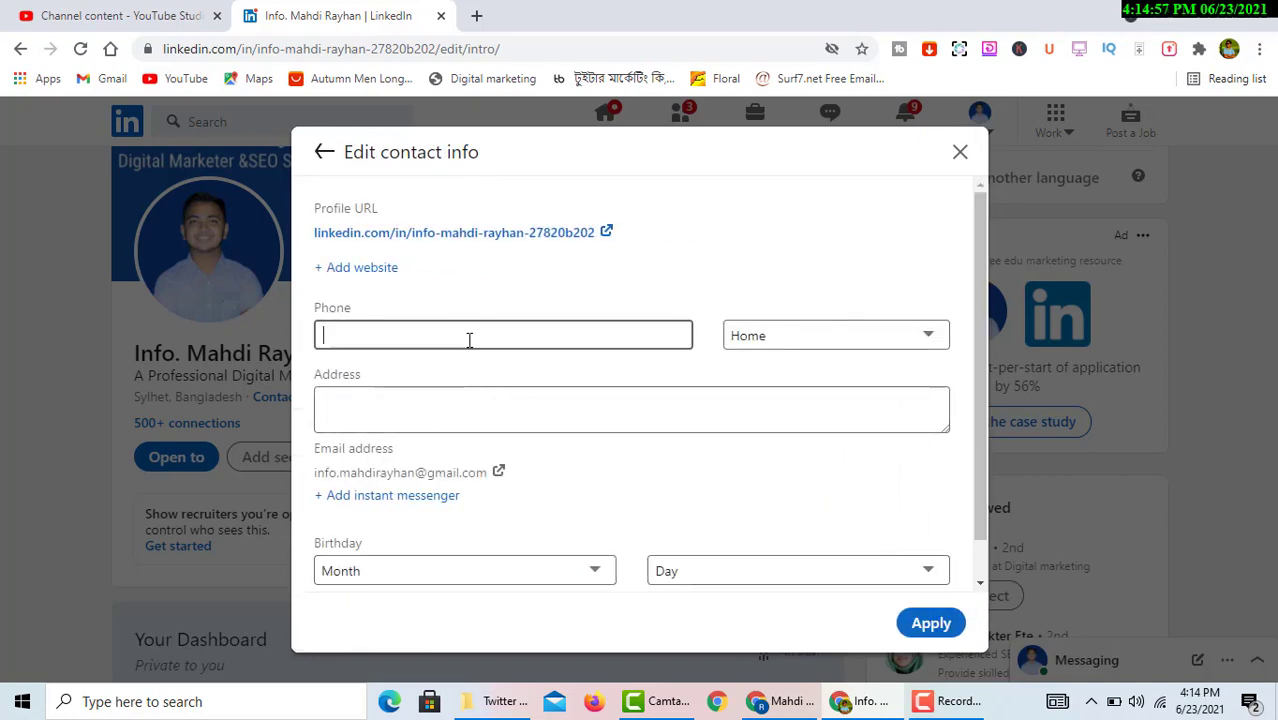
{"action": "left_click", "coordinate": [466, 408]}
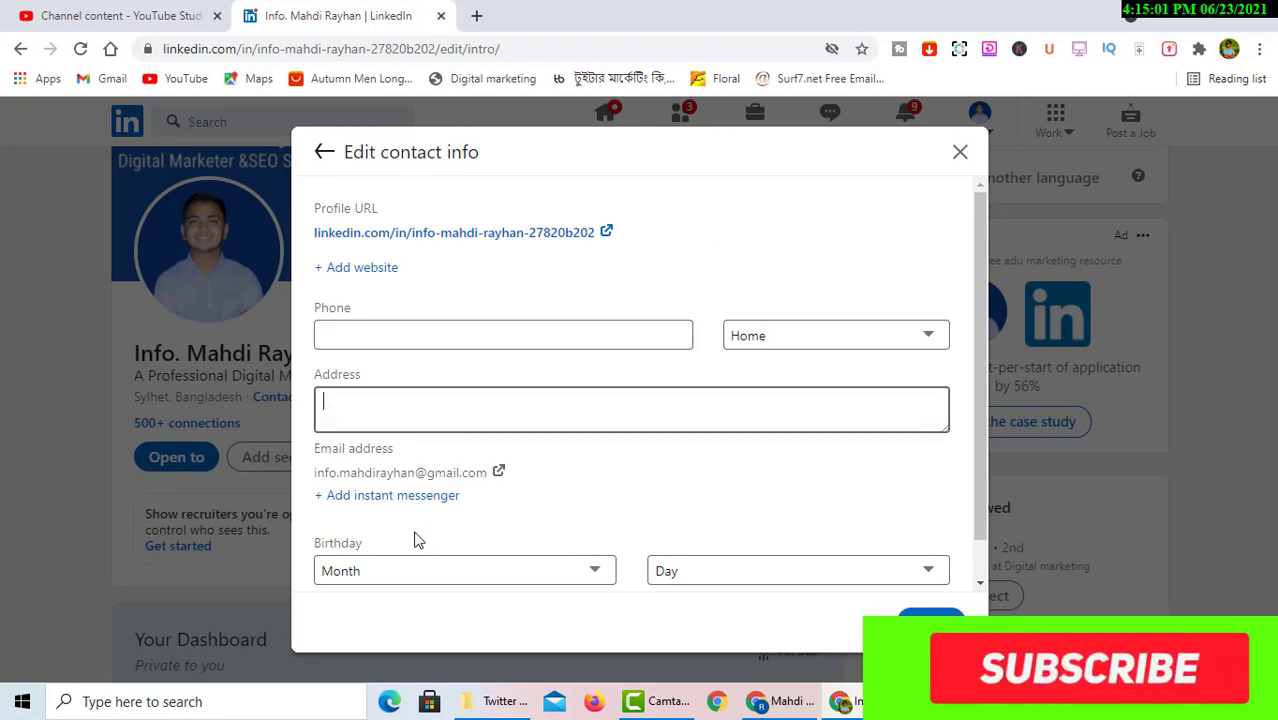
{"action": "scroll", "coordinate": [400, 530], "scroll_direction": "down", "scroll_amount": 1}
{"action": "left_click", "coordinate": [372, 530]}
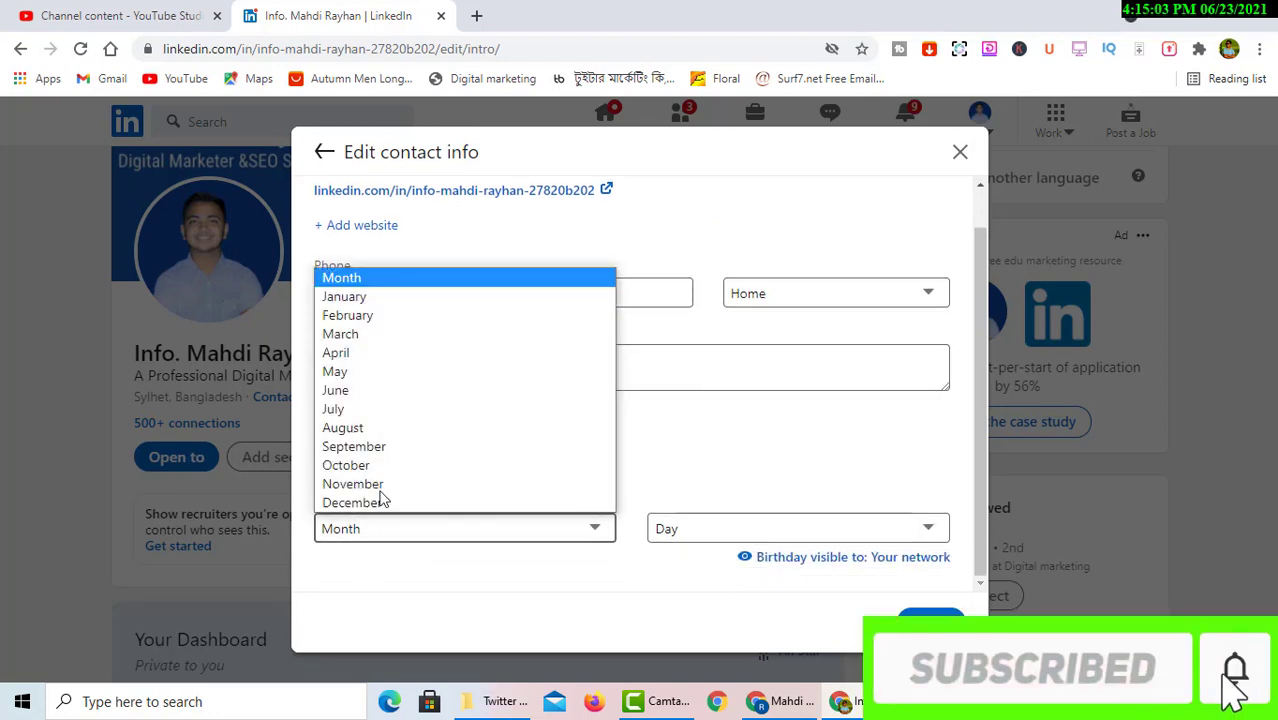
{"action": "left_click", "coordinate": [343, 428]}
{"action": "left_click", "coordinate": [847, 531]}
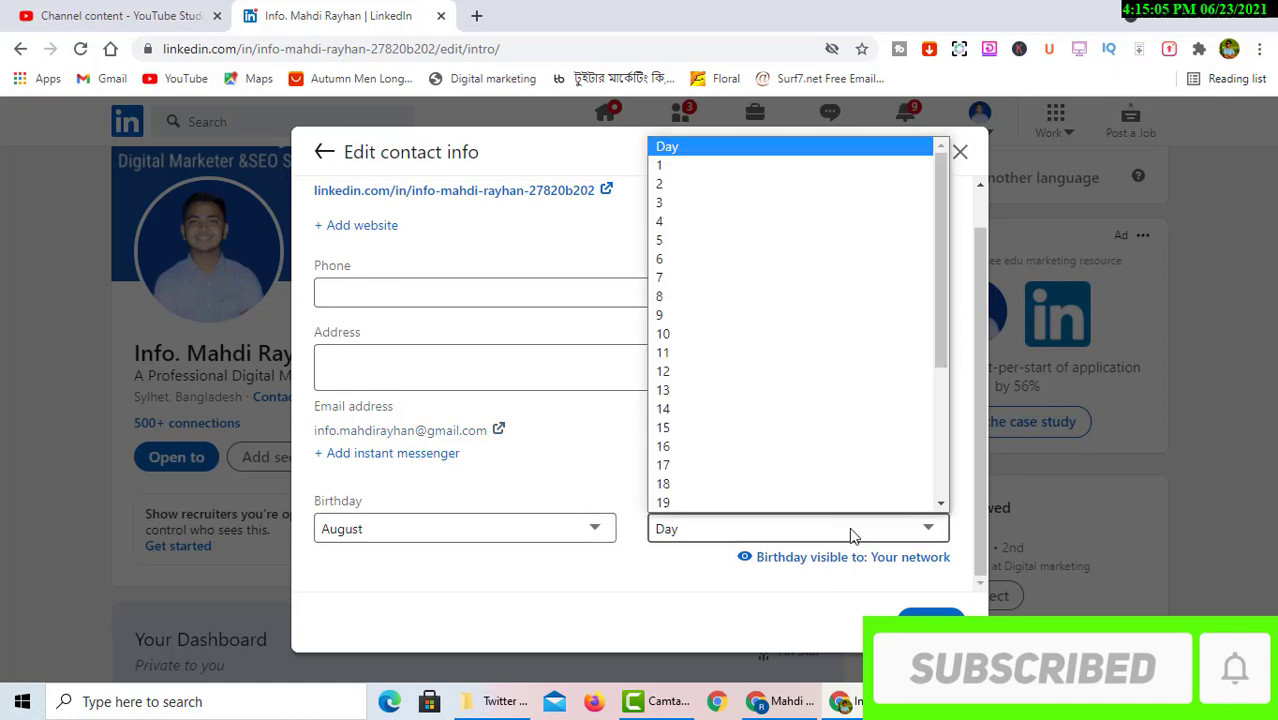
{"action": "left_click", "coordinate": [722, 165]}
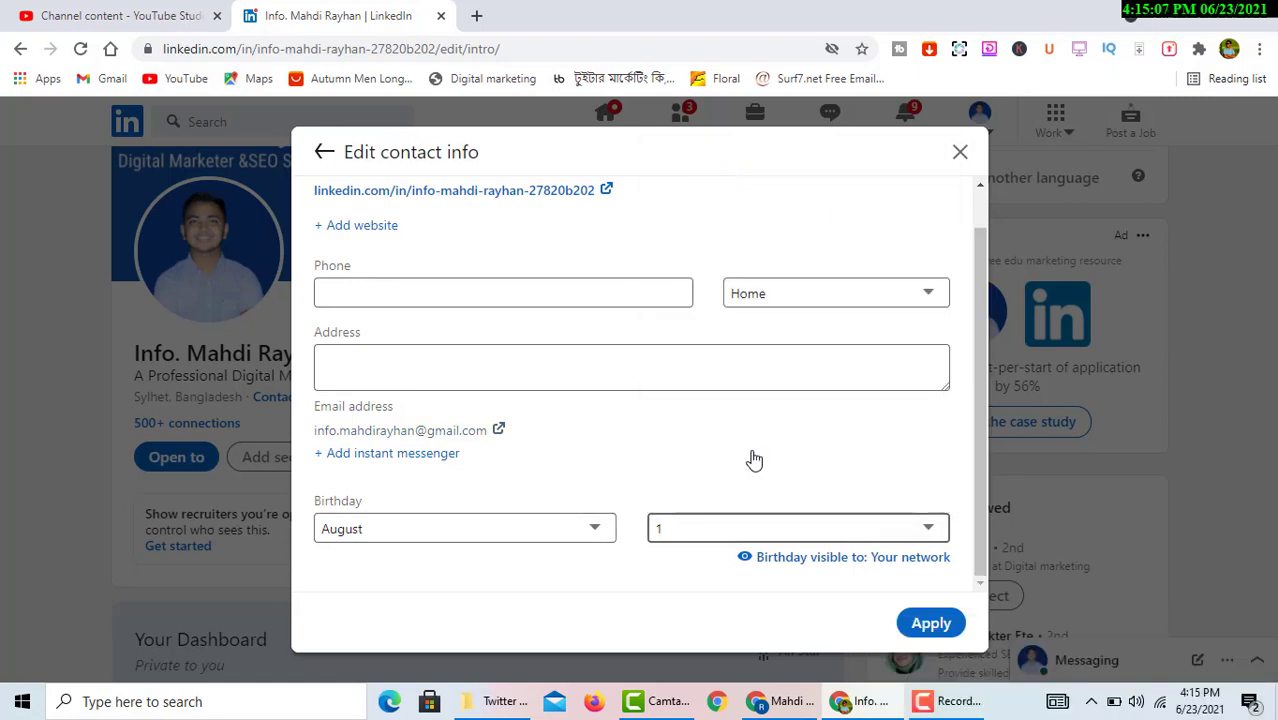
Set the phone type in the contact info to Mobile
{"action": "scroll", "coordinate": [563, 428], "scroll_direction": "up", "scroll_amount": 1}
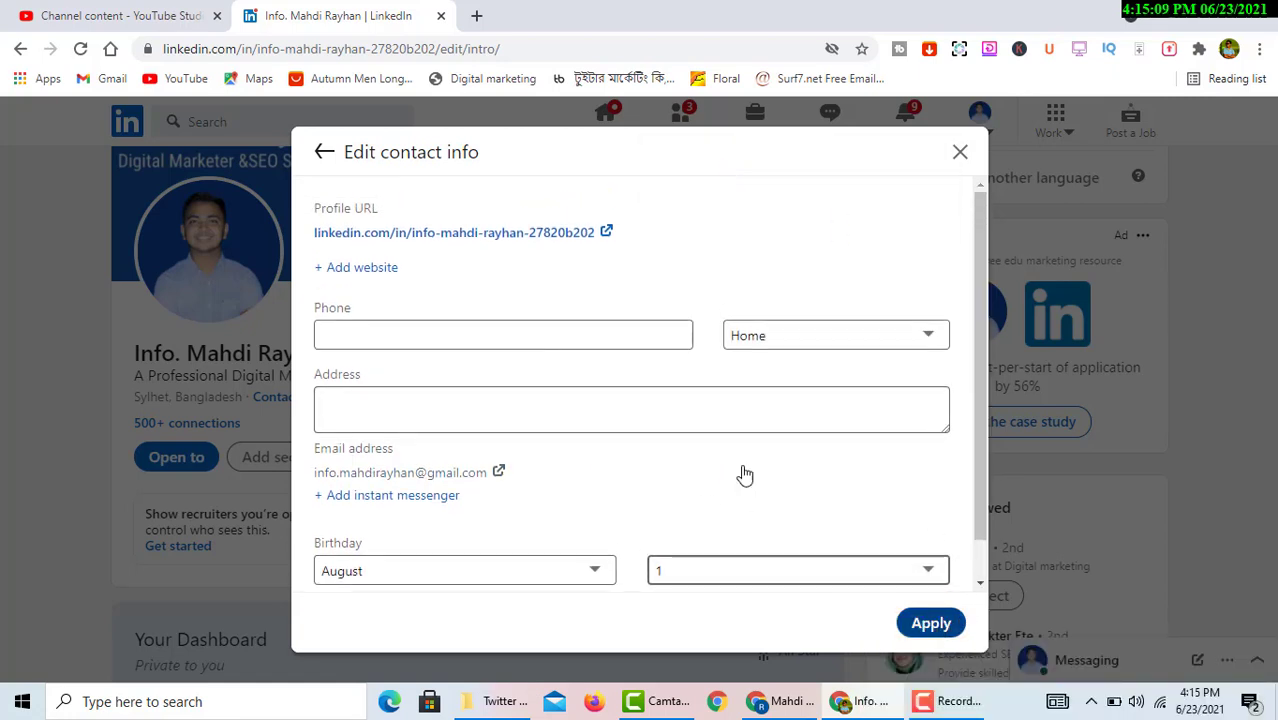
{"action": "left_click", "coordinate": [528, 340]}
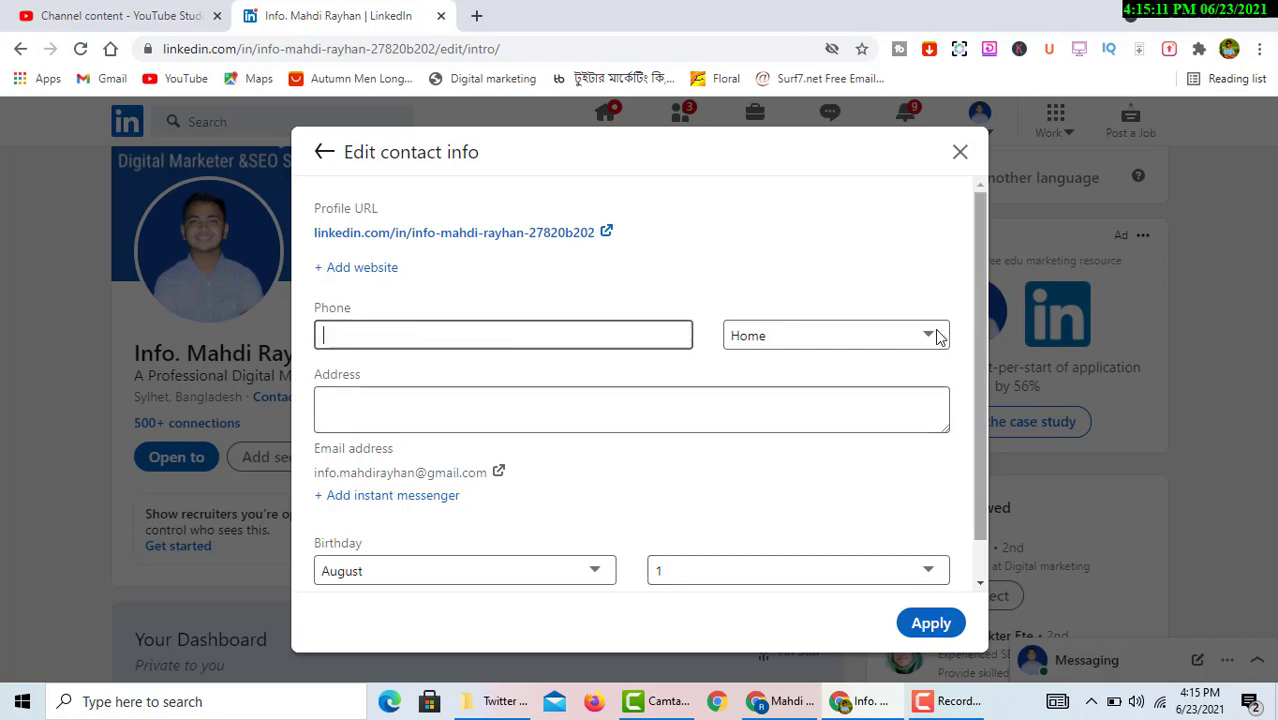
{"action": "left_click", "coordinate": [937, 337]}
{"action": "left_click", "coordinate": [765, 397]}
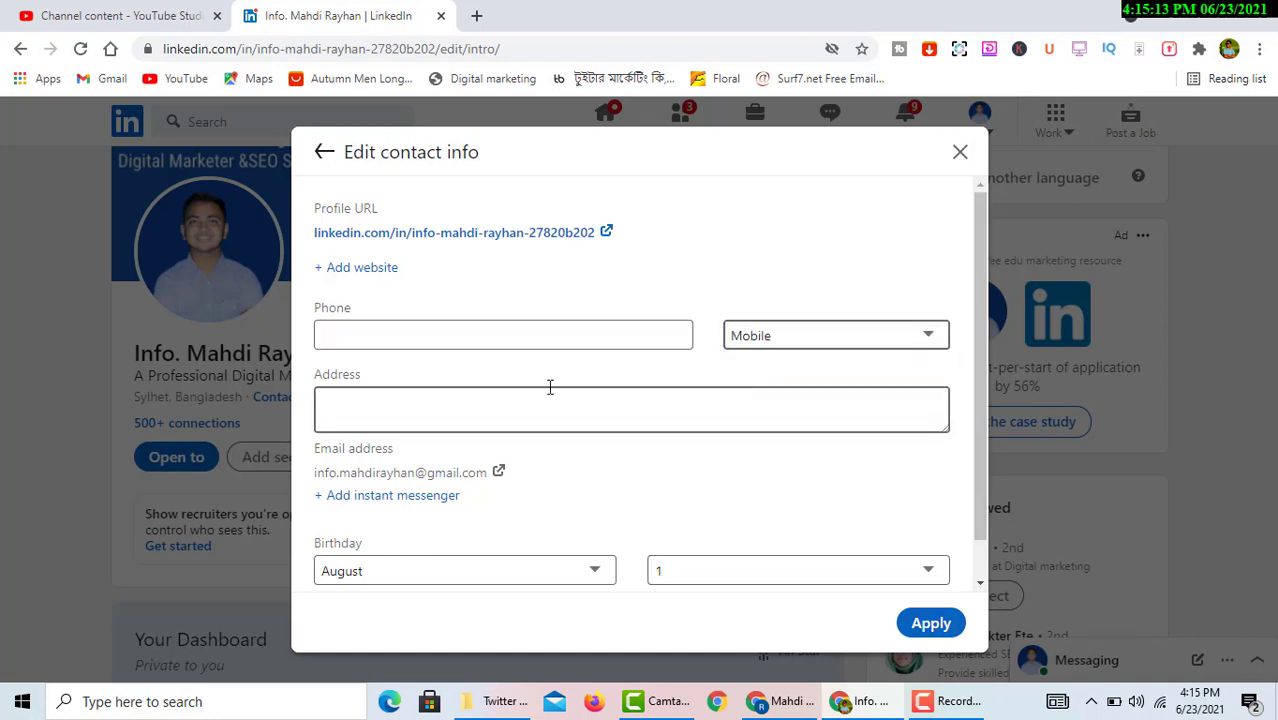
Enter the phone number in the contact info and apply the contact changes
{"action": "left_click", "coordinate": [491, 337]}
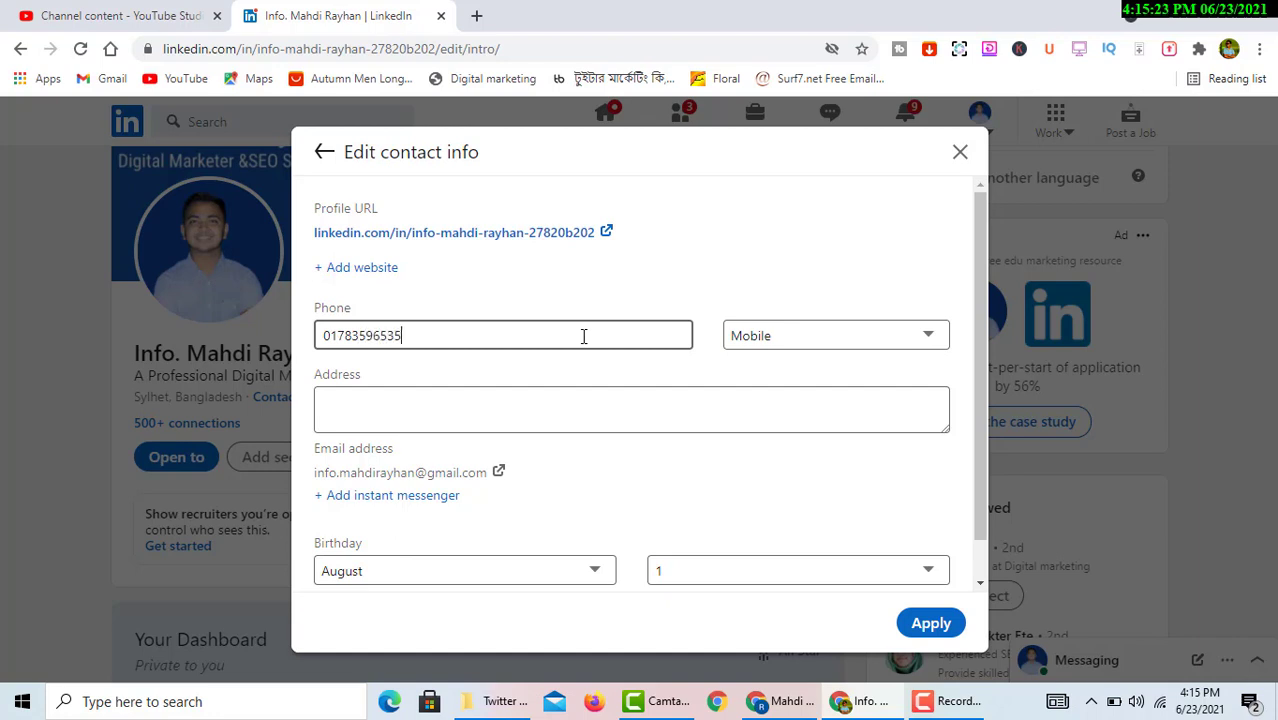
{"action": "left_click", "coordinate": [931, 625]}
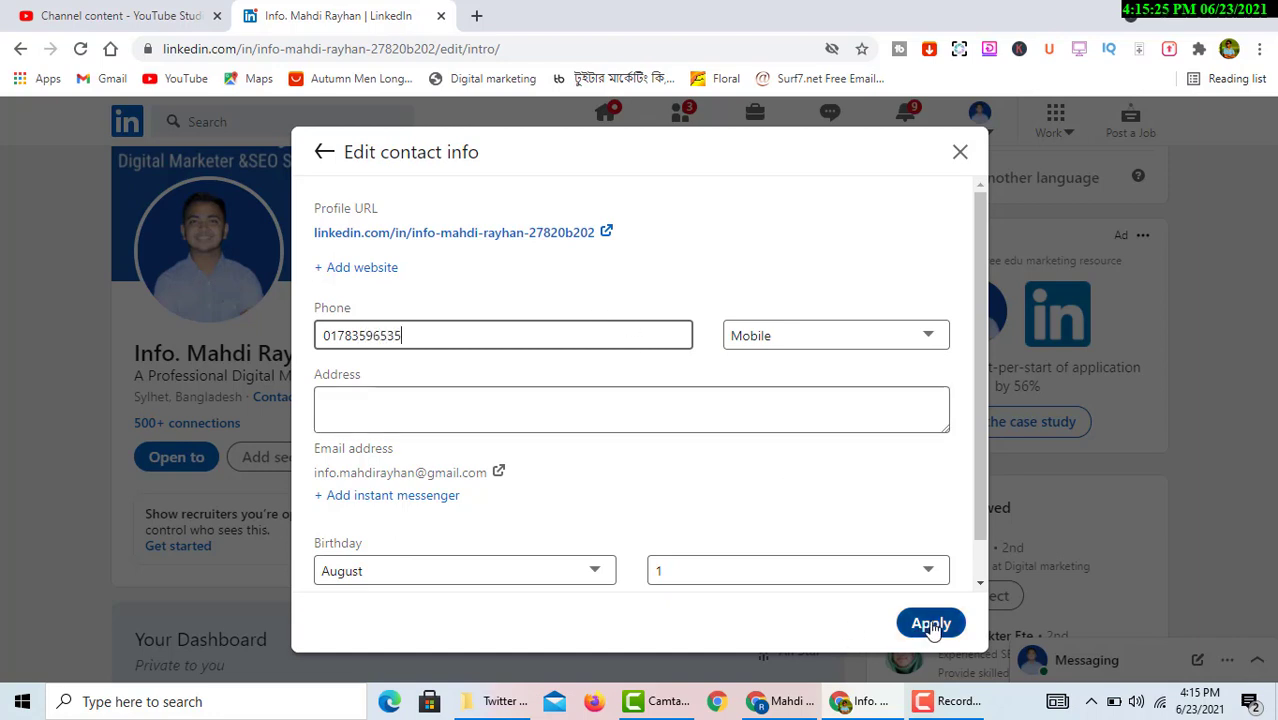
Check the intro's name, headline, position, education, location and industry fields, and save the intro
{"action": "scroll", "coordinate": [460, 455], "scroll_direction": "down", "scroll_amount": 2}
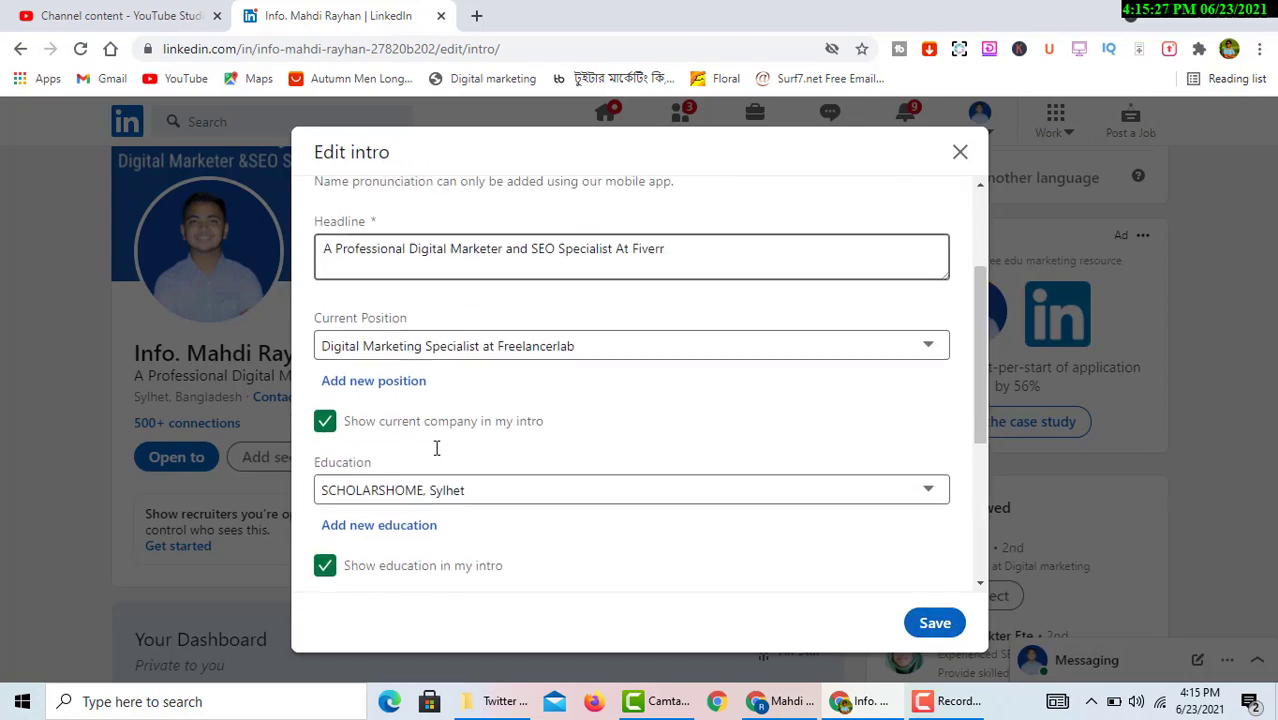
{"action": "scroll", "coordinate": [420, 430], "scroll_direction": "up", "scroll_amount": 2}
{"action": "scroll", "coordinate": [426, 440], "scroll_direction": "down", "scroll_amount": 2}
{"action": "scroll", "coordinate": [425, 485], "scroll_direction": "down", "scroll_amount": 3}
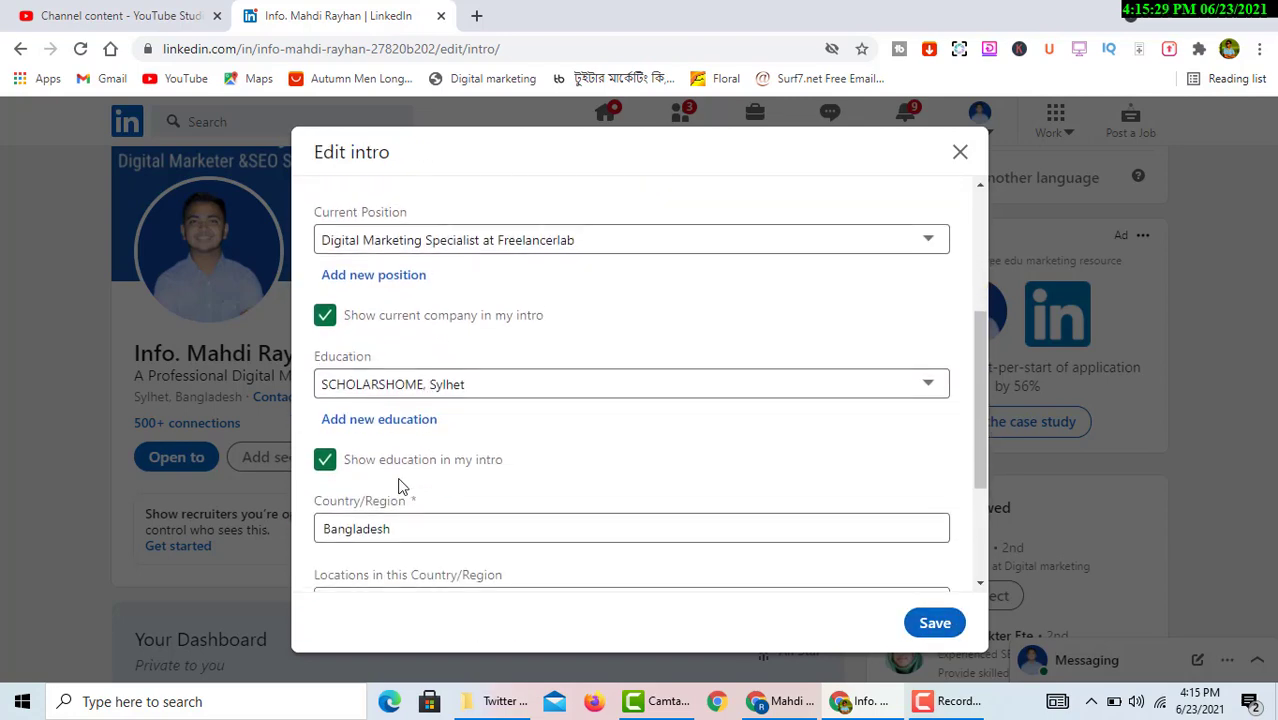
{"action": "scroll", "coordinate": [415, 494], "scroll_direction": "up", "scroll_amount": 5}
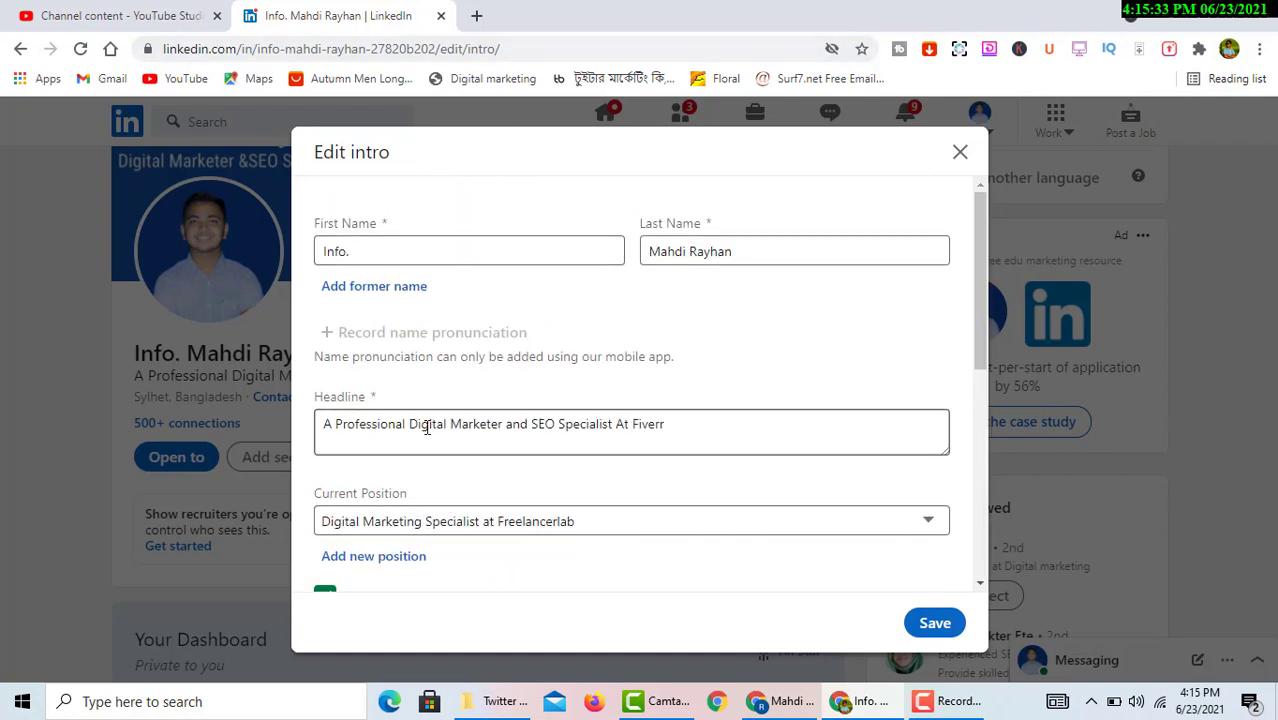
{"action": "scroll", "coordinate": [430, 440], "scroll_direction": "down", "scroll_amount": 3}
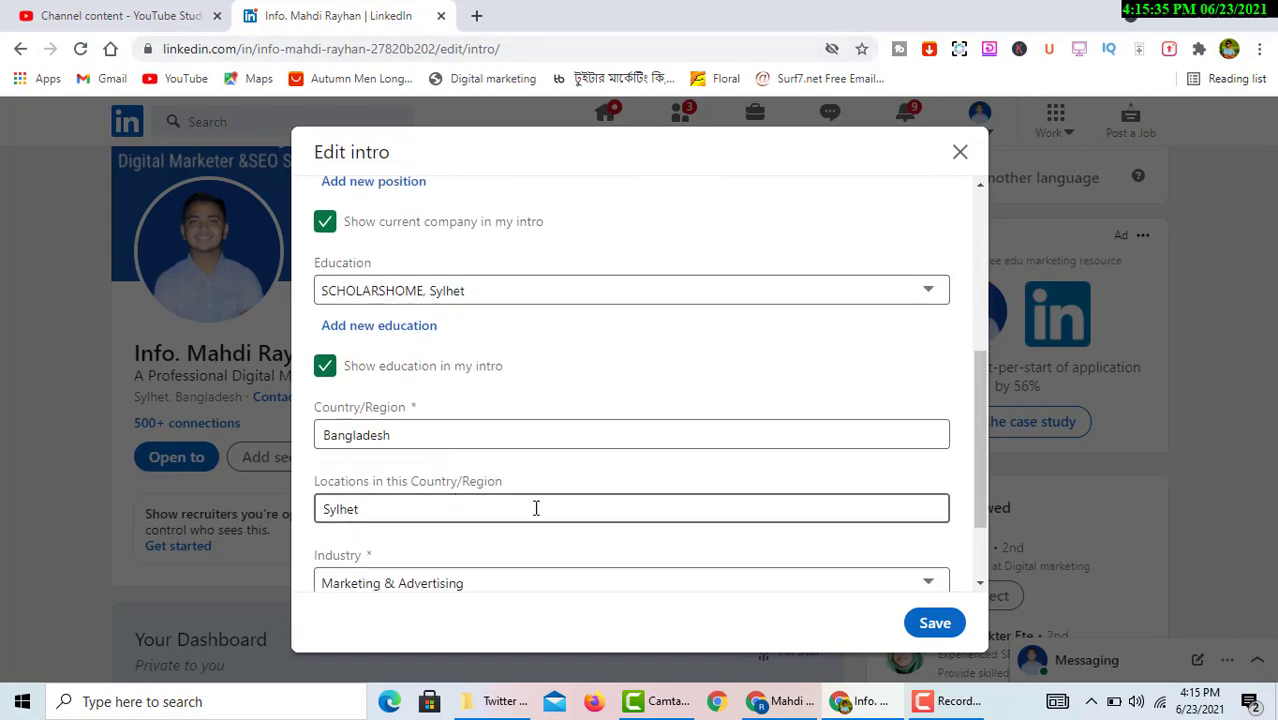
{"action": "scroll", "coordinate": [406, 486], "scroll_direction": "up", "scroll_amount": 2}
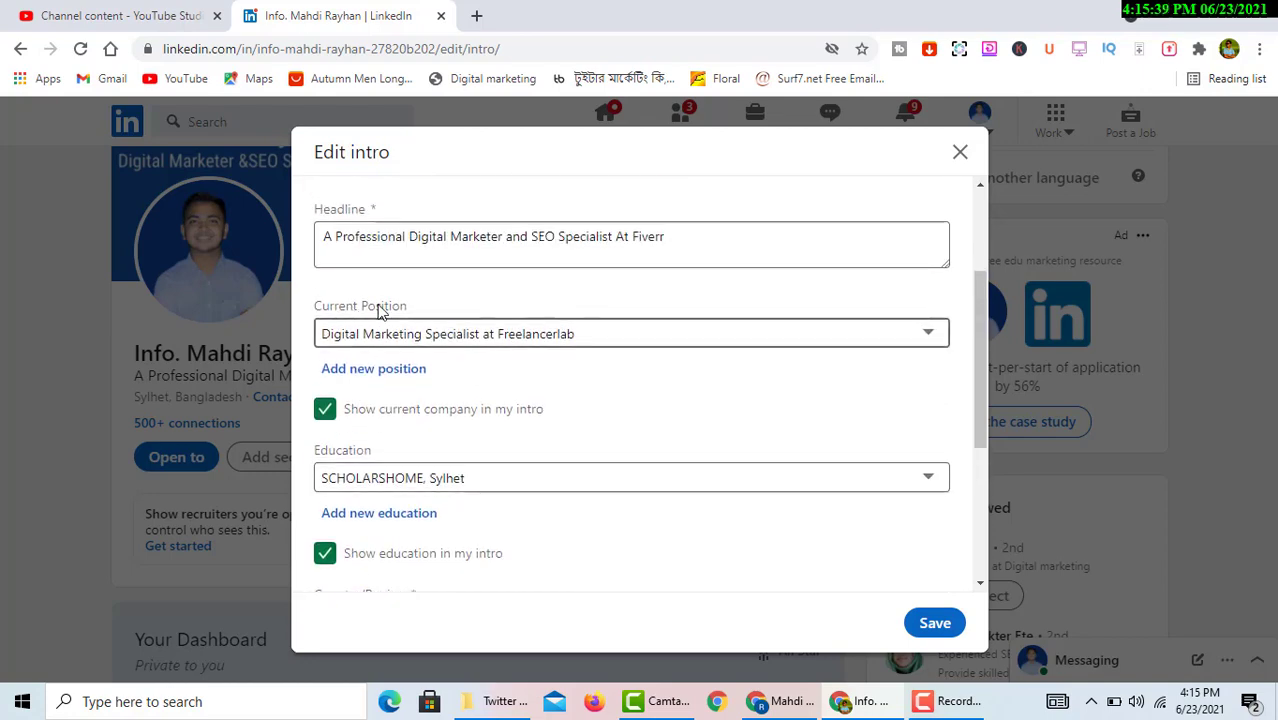
{"action": "scroll", "coordinate": [380, 312], "scroll_direction": "up", "scroll_amount": 1}
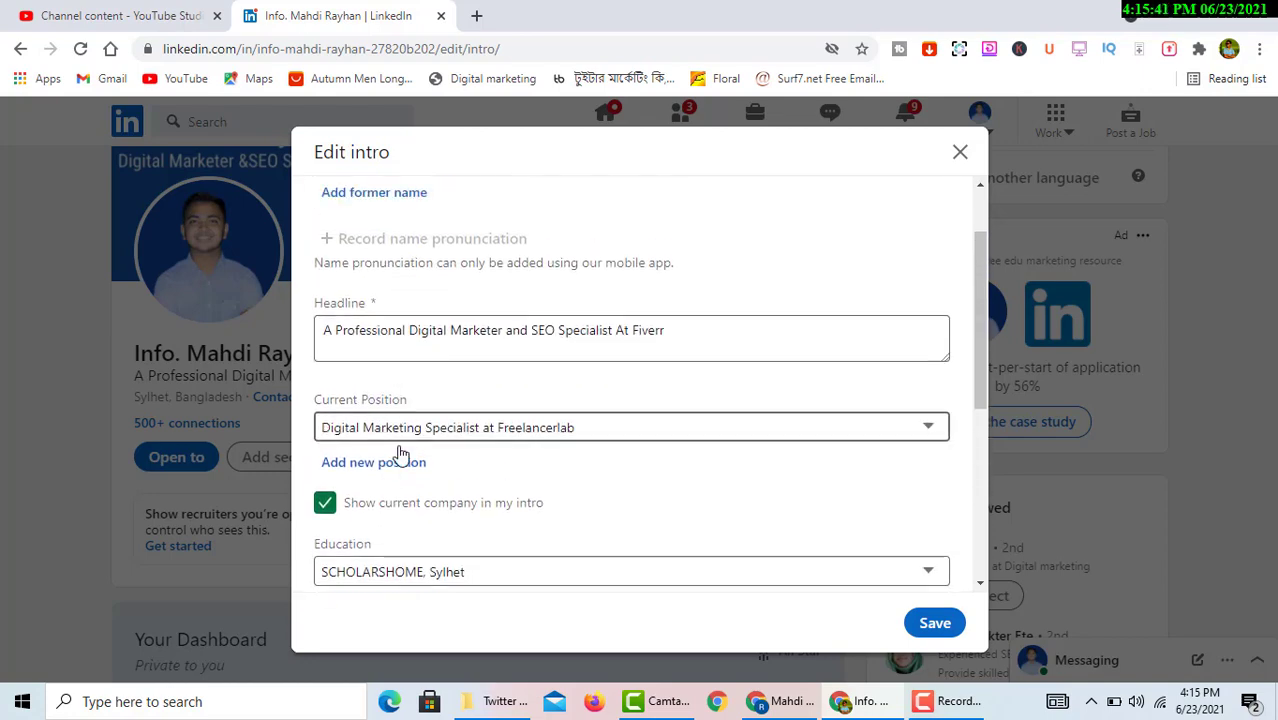
{"action": "scroll", "coordinate": [398, 453], "scroll_direction": "up", "scroll_amount": 2}
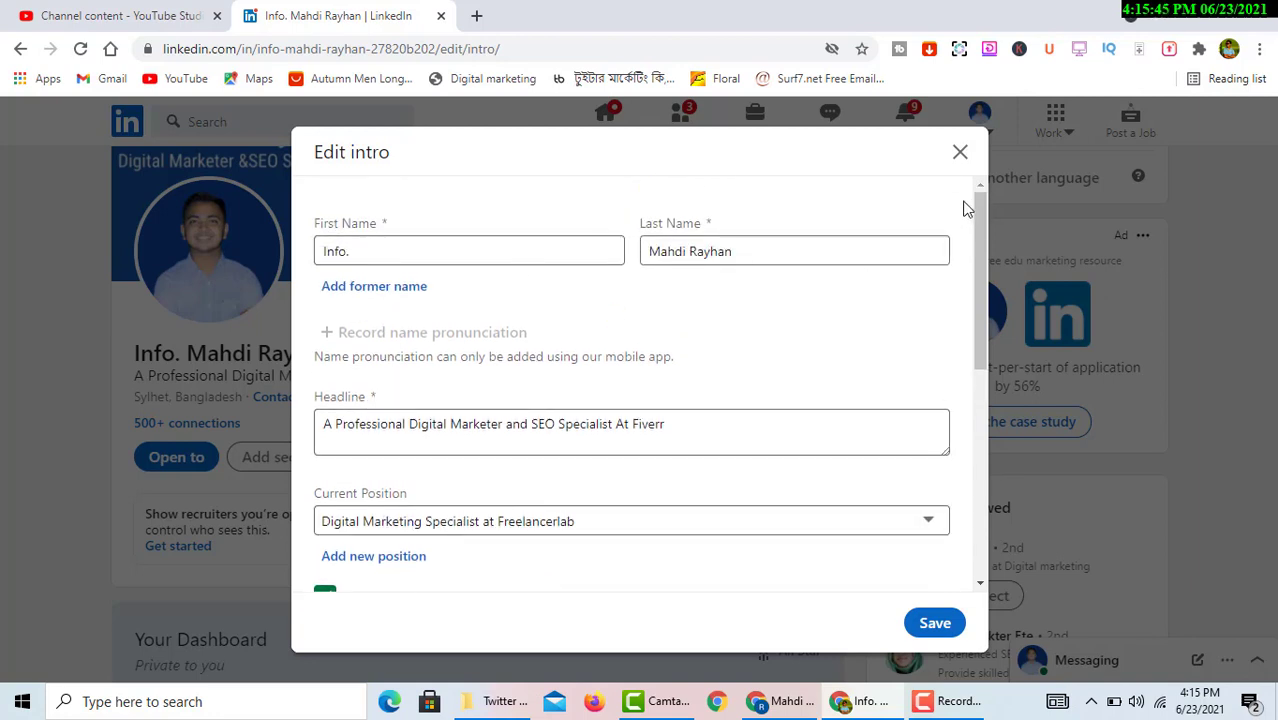
{"action": "left_click", "coordinate": [937, 636]}
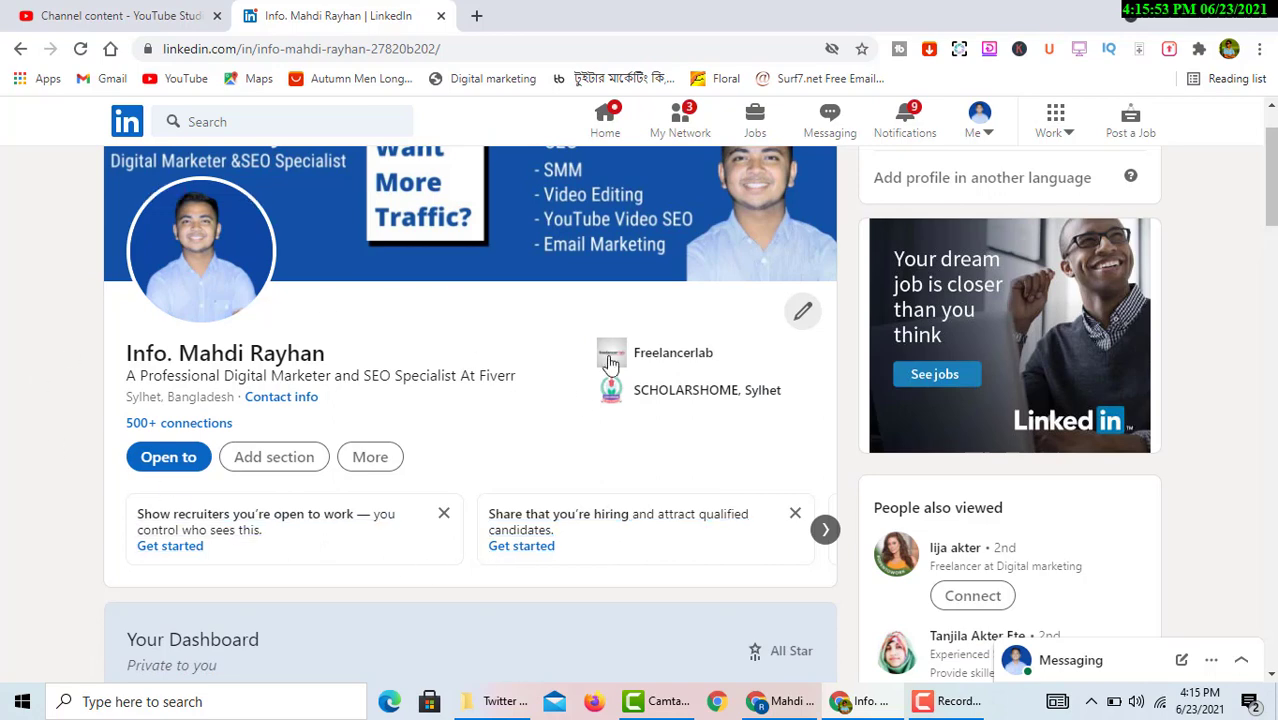
View the profile photo and the background photo with their editing options, closing each without changes
{"action": "scroll", "coordinate": [314, 322], "scroll_direction": "up", "scroll_amount": 1}
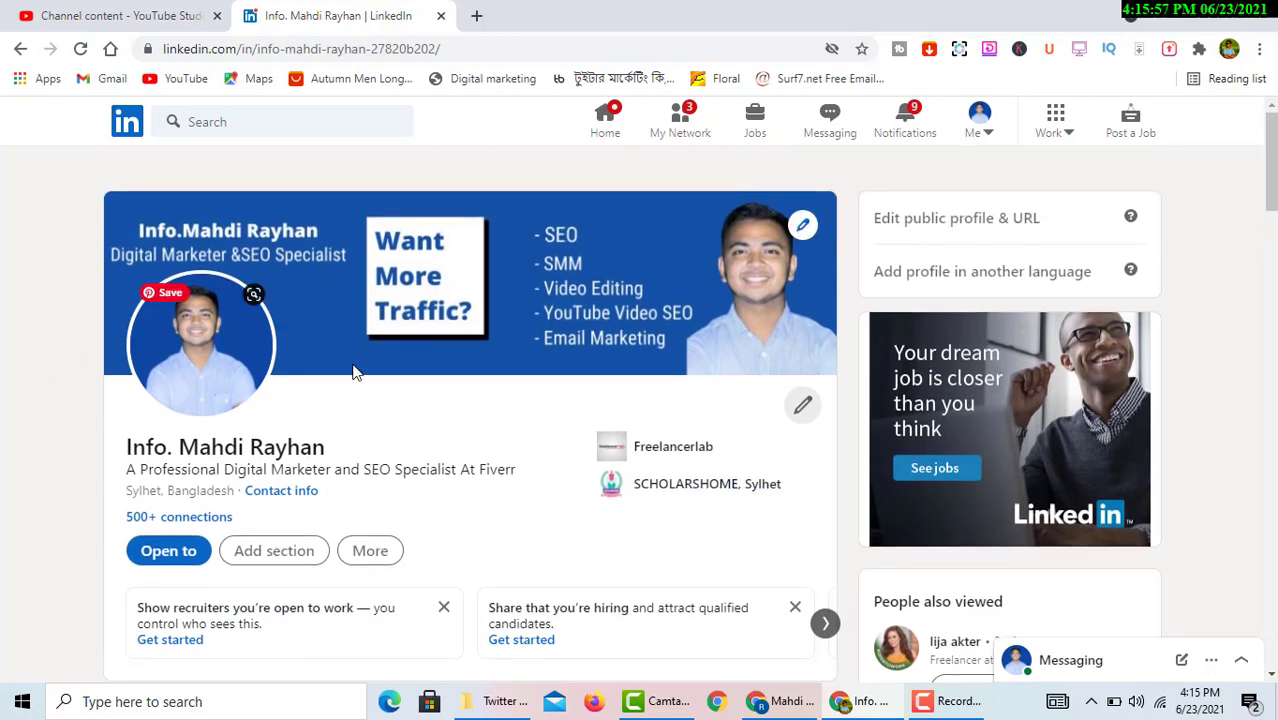
{"action": "left_click", "coordinate": [179, 335]}
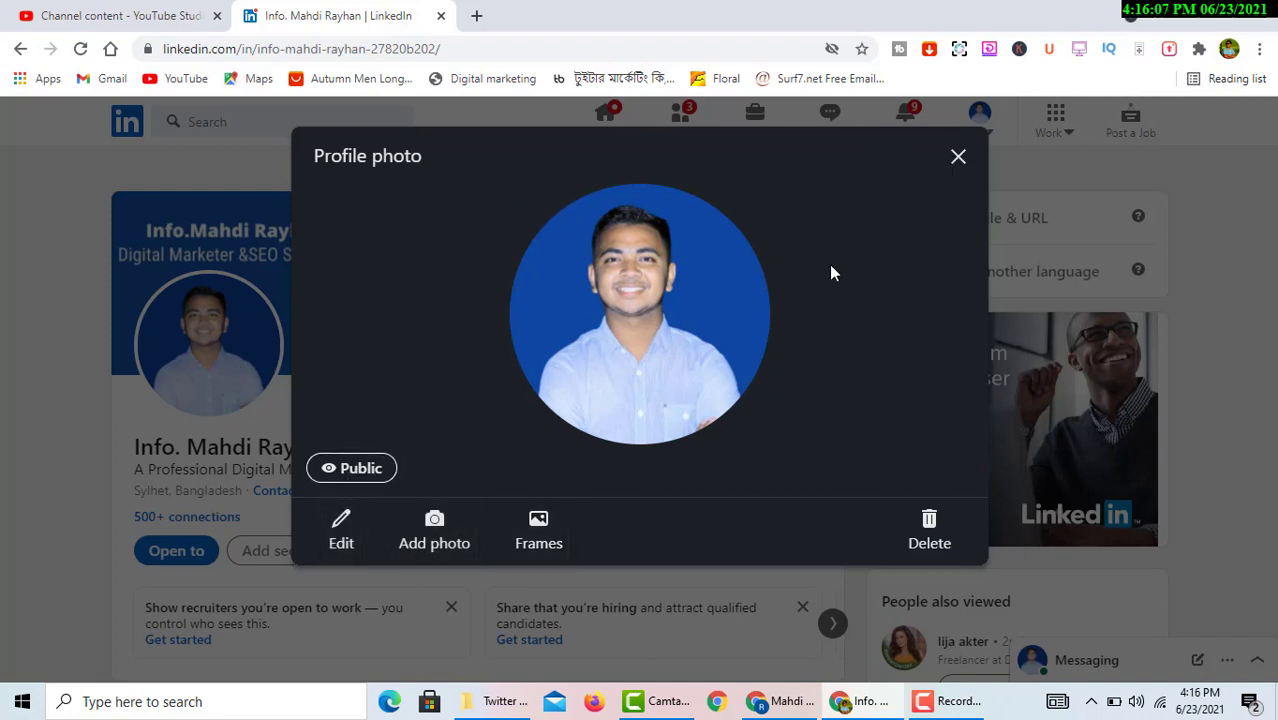
{"action": "left_click", "coordinate": [958, 160]}
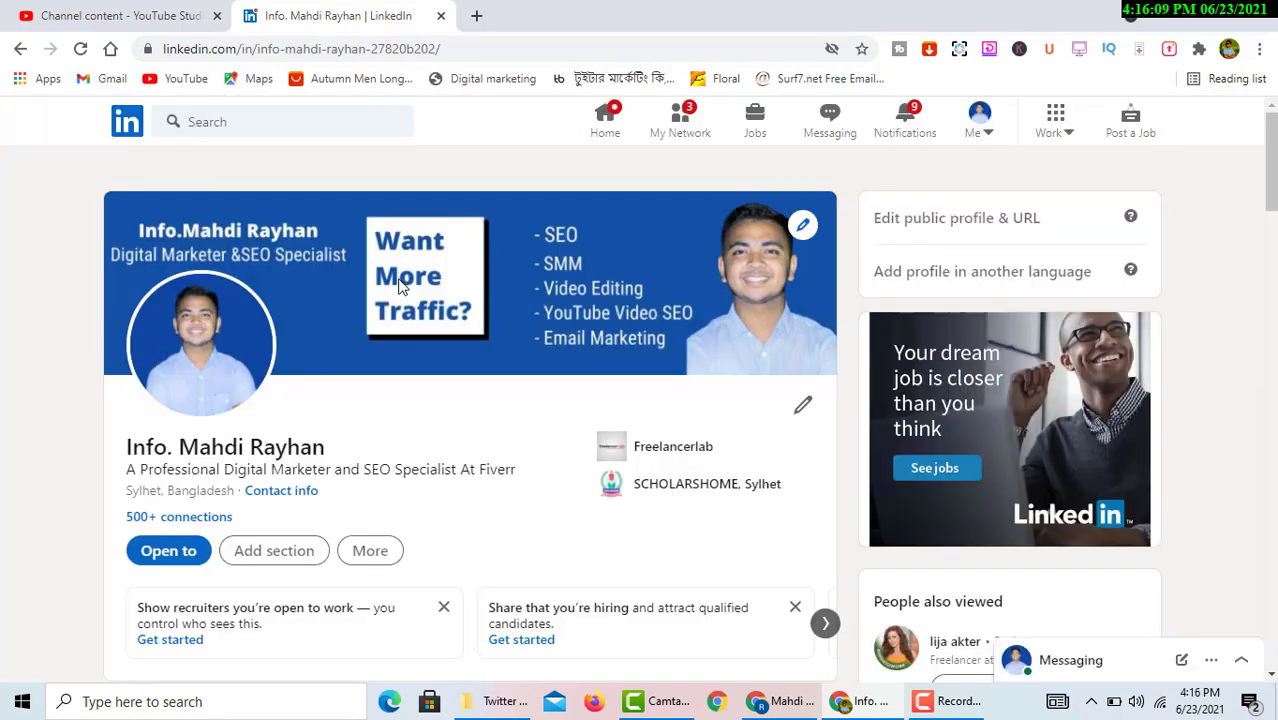
{"action": "left_click", "coordinate": [202, 347]}
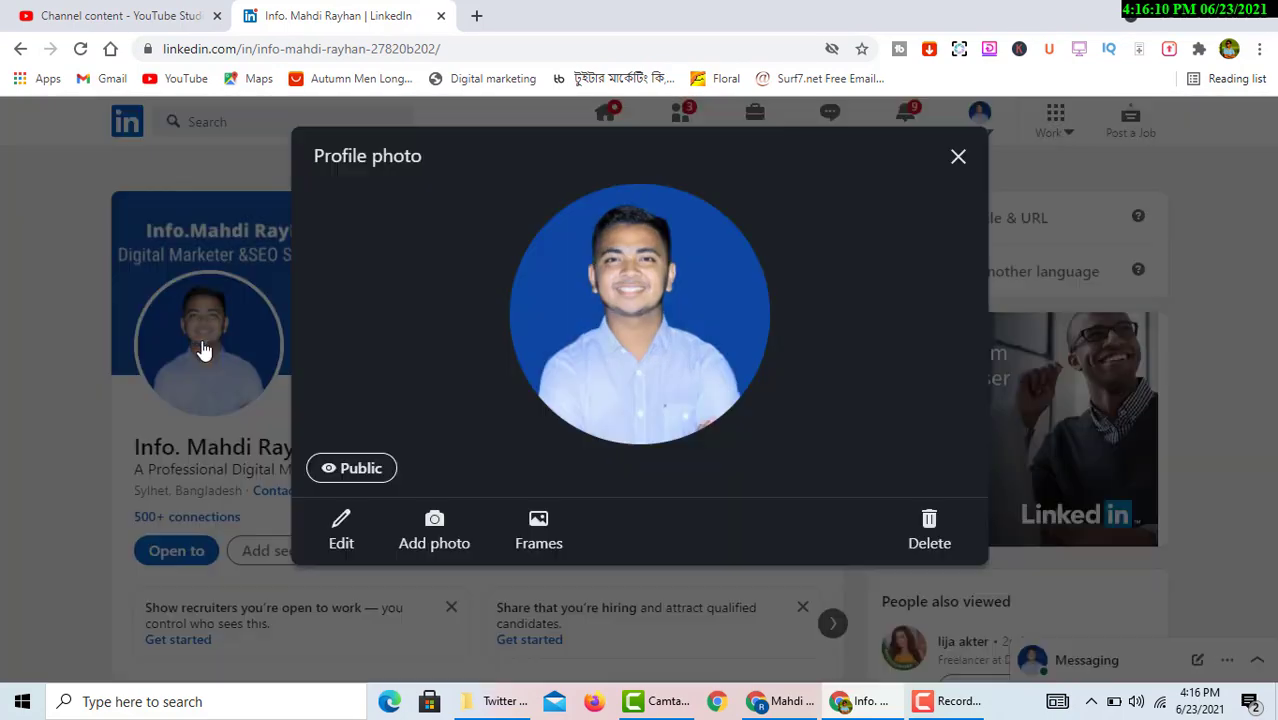
{"action": "left_click", "coordinate": [958, 158]}
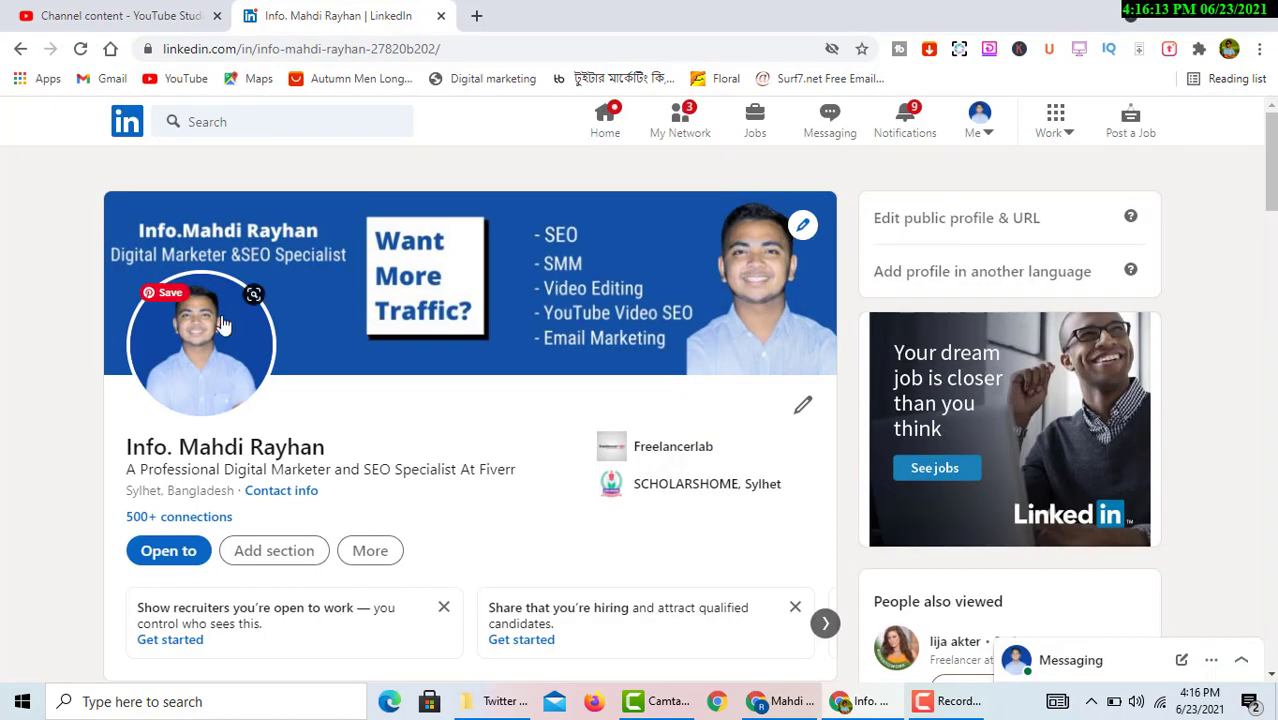
{"action": "left_click", "coordinate": [214, 366]}
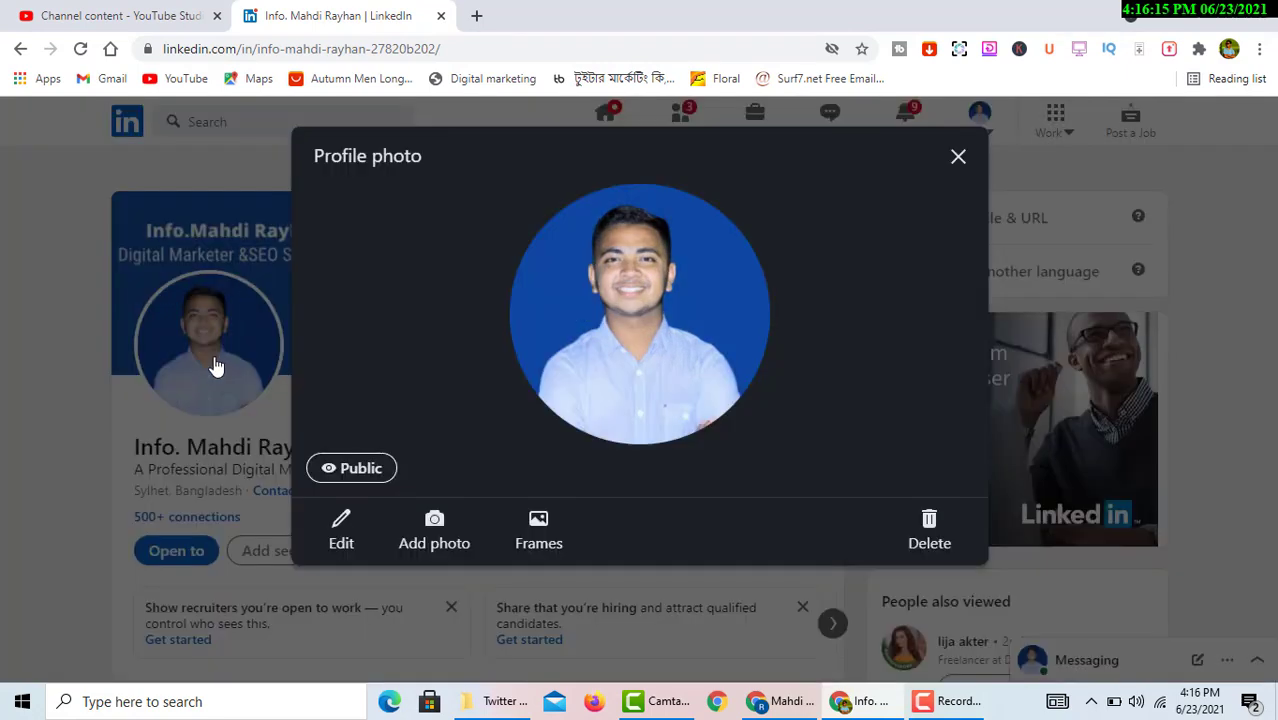
{"action": "left_click", "coordinate": [958, 162]}
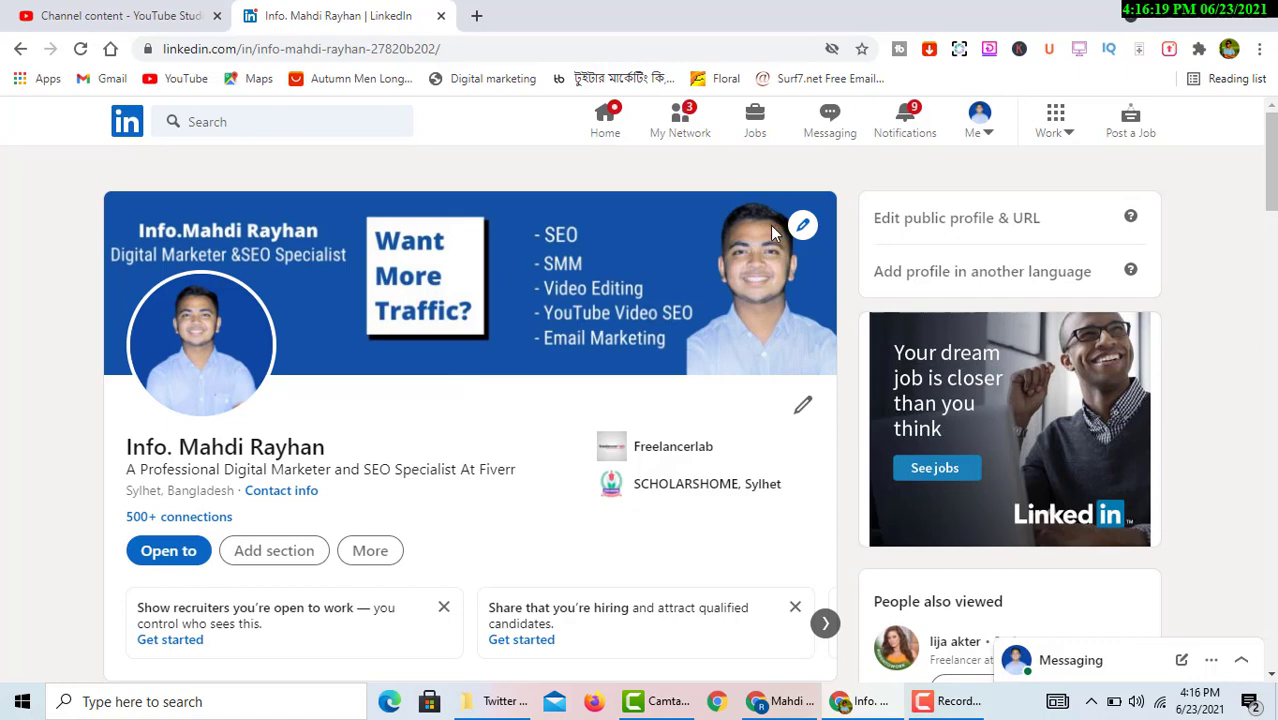
{"action": "left_click", "coordinate": [803, 227]}
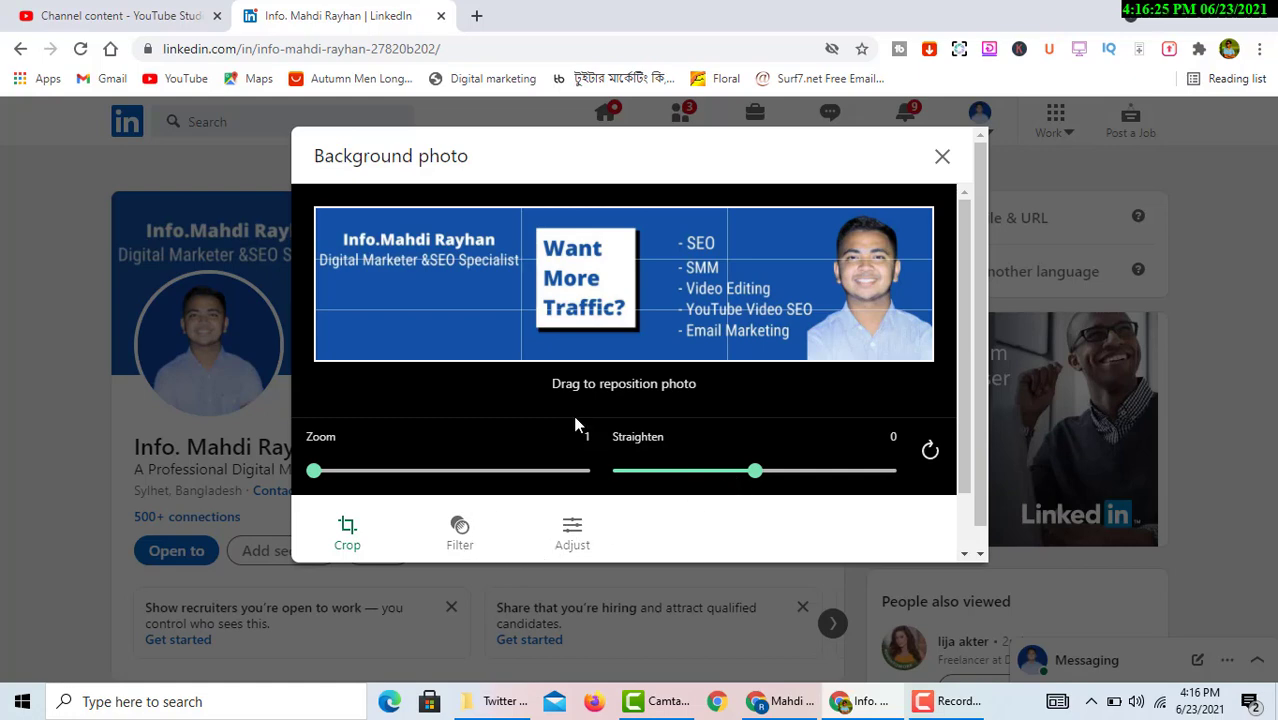
{"action": "left_click", "coordinate": [943, 157]}
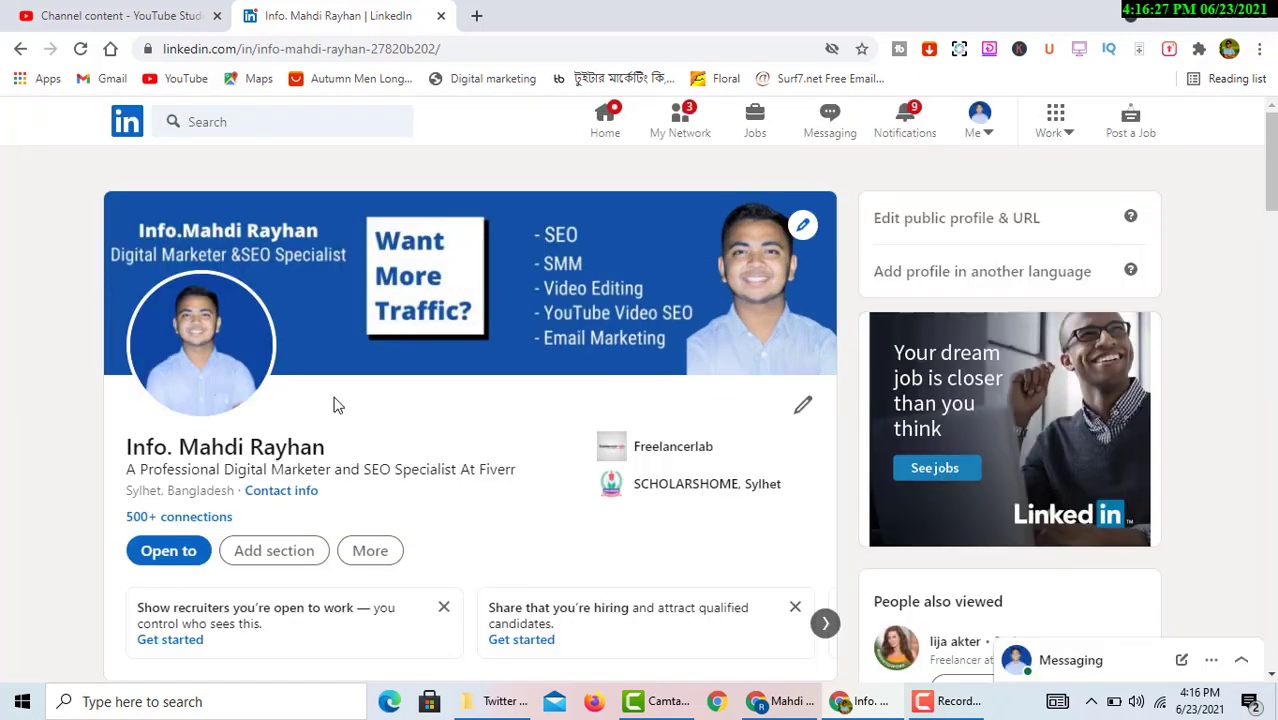
Open the Featured section for editing, review its YouTube video SEO and social media manager items, and close the editor
{"action": "scroll", "coordinate": [345, 424], "scroll_direction": "down", "scroll_amount": 4}
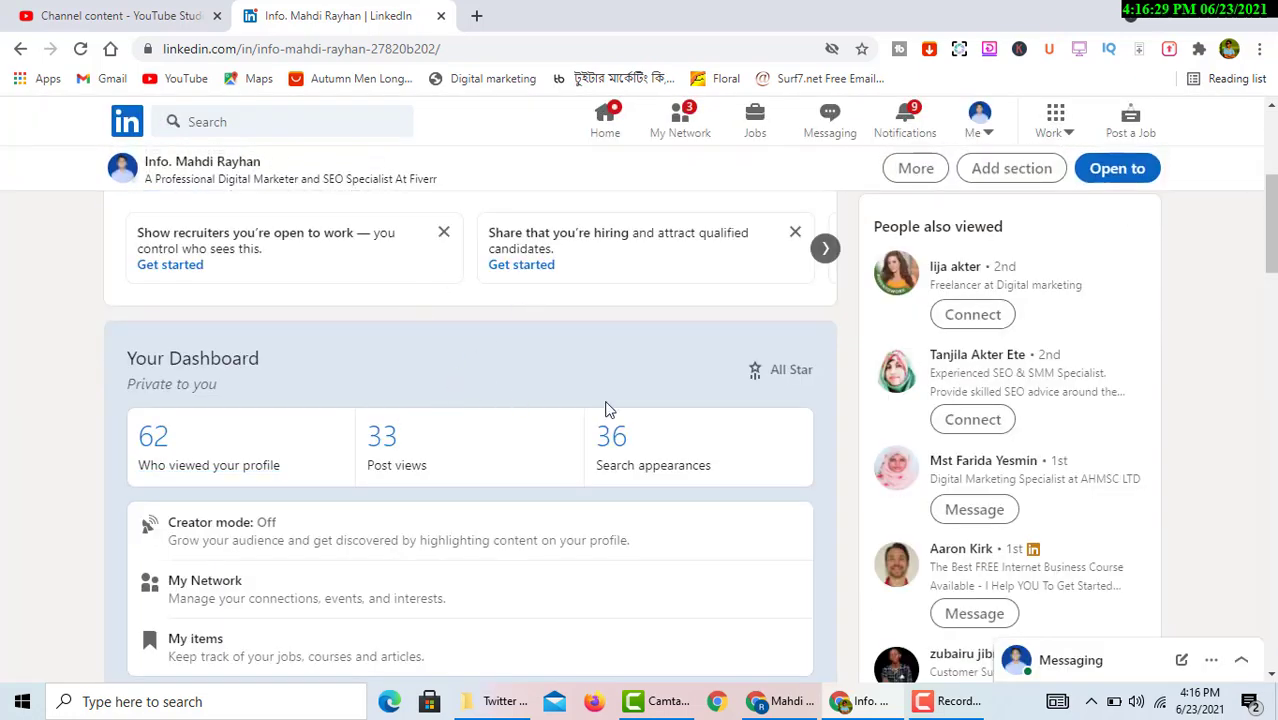
{"action": "scroll", "coordinate": [608, 410], "scroll_direction": "down", "scroll_amount": 2}
{"action": "scroll", "coordinate": [388, 453], "scroll_direction": "down", "scroll_amount": 7}
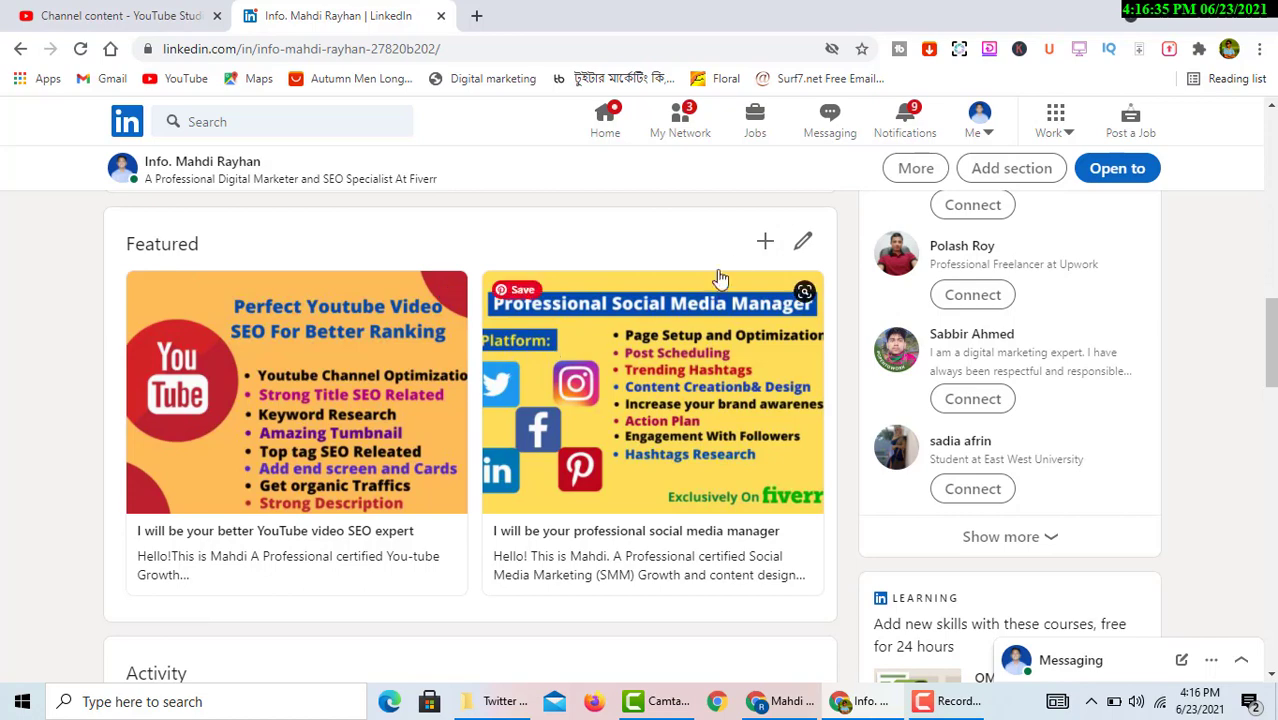
{"action": "left_click", "coordinate": [803, 246]}
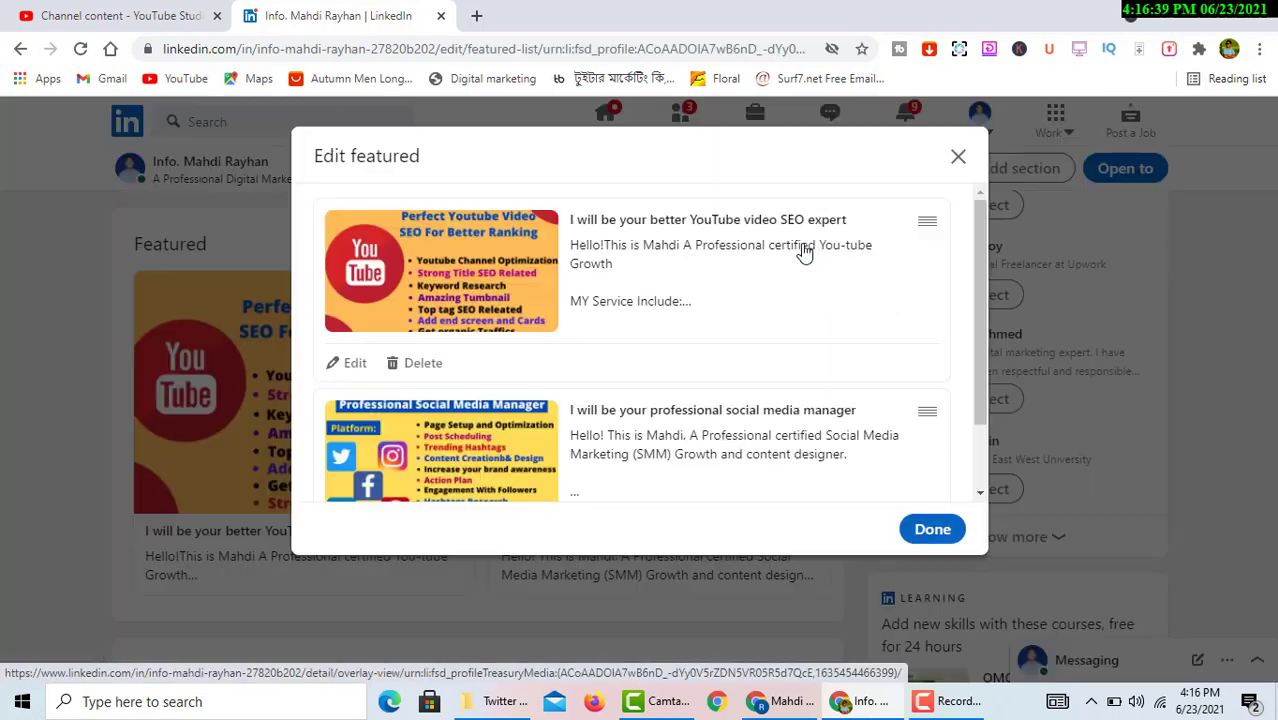
{"action": "scroll", "coordinate": [700, 401], "scroll_direction": "down", "scroll_amount": 1}
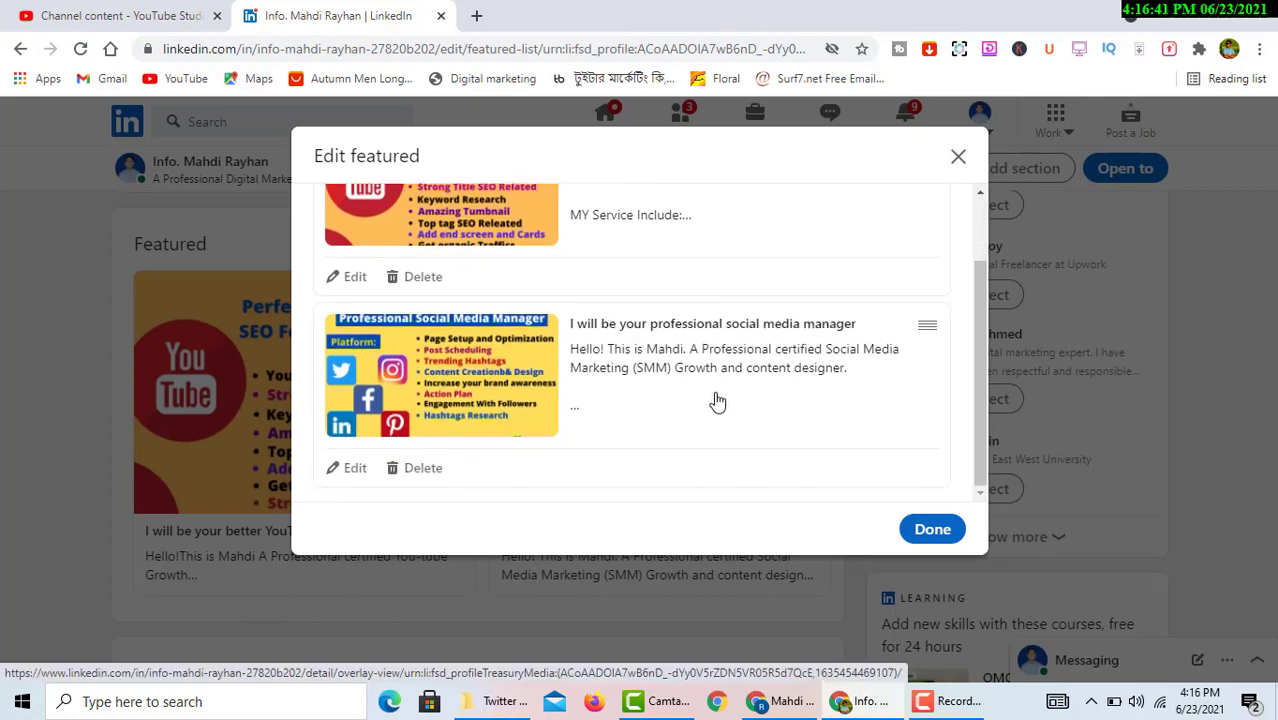
{"action": "scroll", "coordinate": [341, 457], "scroll_direction": "up", "scroll_amount": 1}
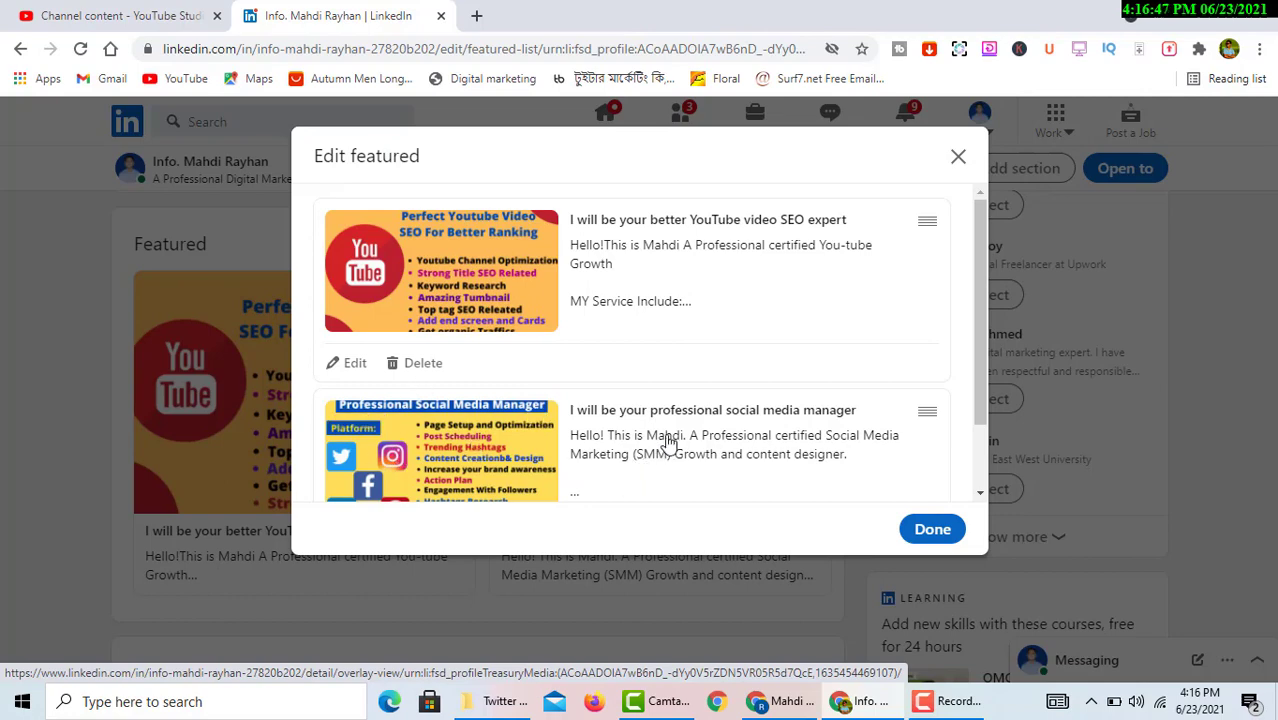
{"action": "scroll", "coordinate": [663, 440], "scroll_direction": "down", "scroll_amount": 1}
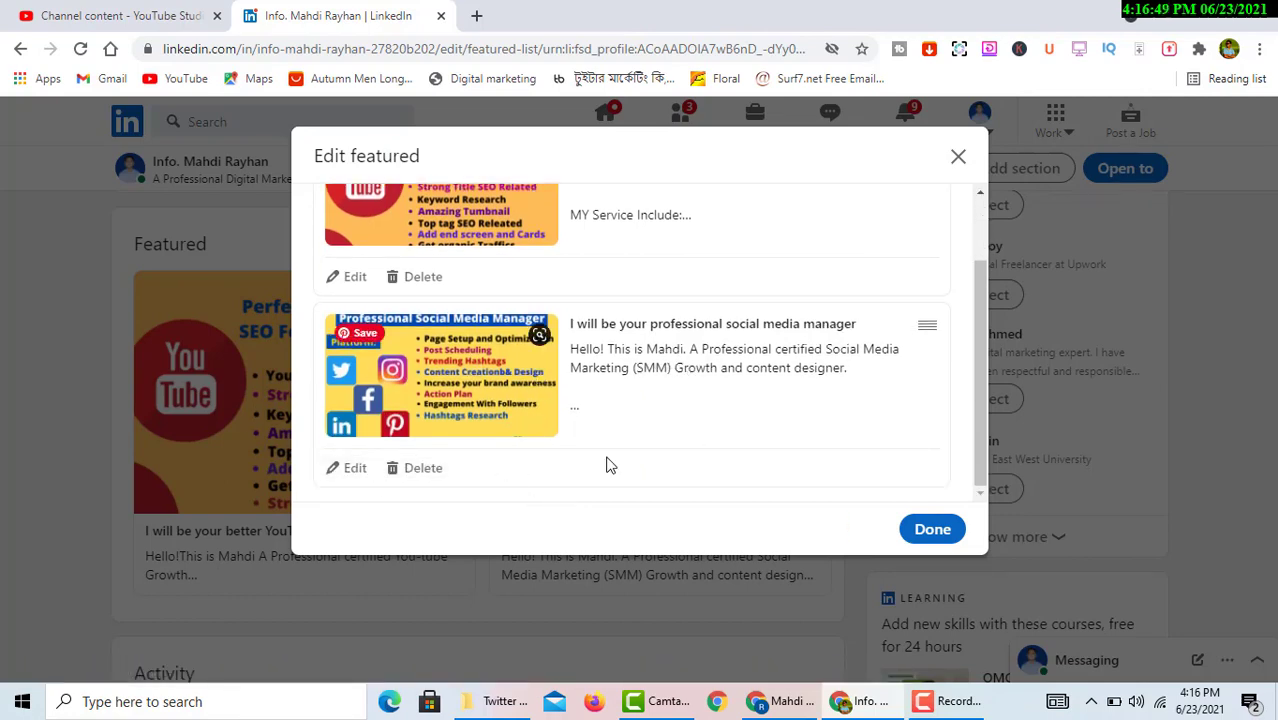
{"action": "scroll", "coordinate": [608, 391], "scroll_direction": "up", "scroll_amount": 1}
{"action": "left_click", "coordinate": [931, 529]}
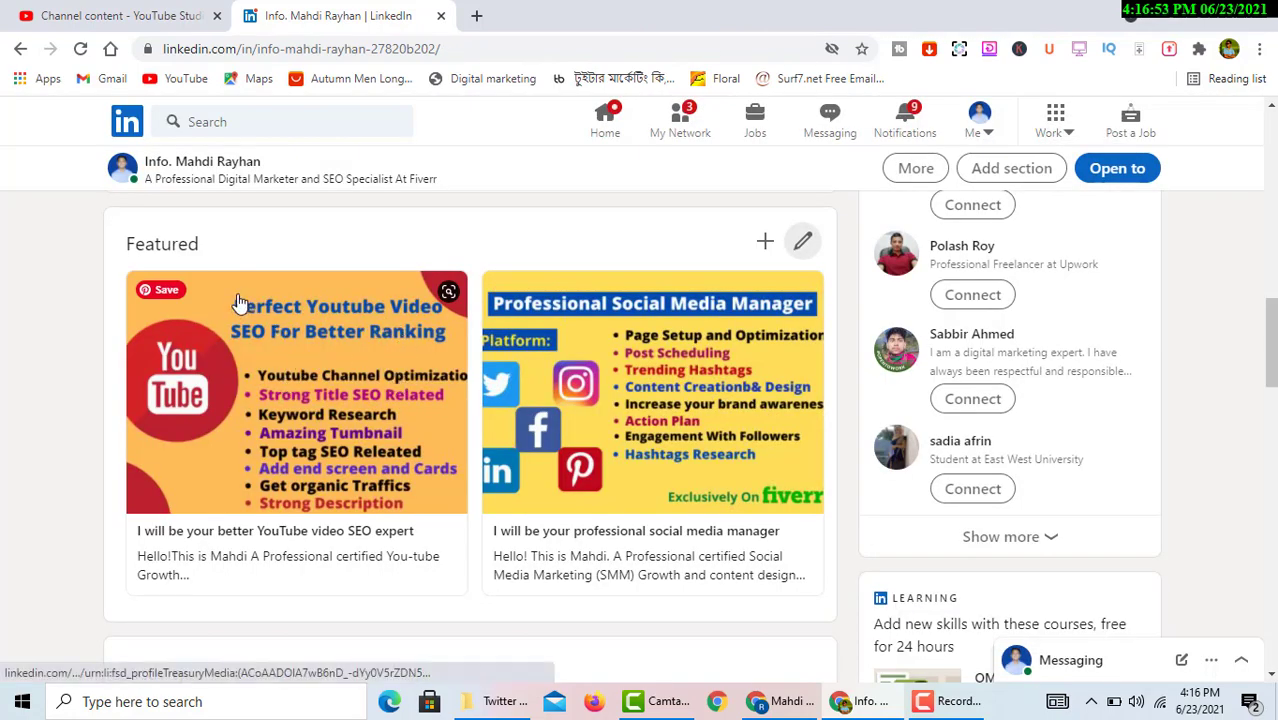
Choose to add a post to the Featured section, open the "08-step YouTube marketing strategy" post and read through it
{"action": "left_click", "coordinate": [766, 247]}
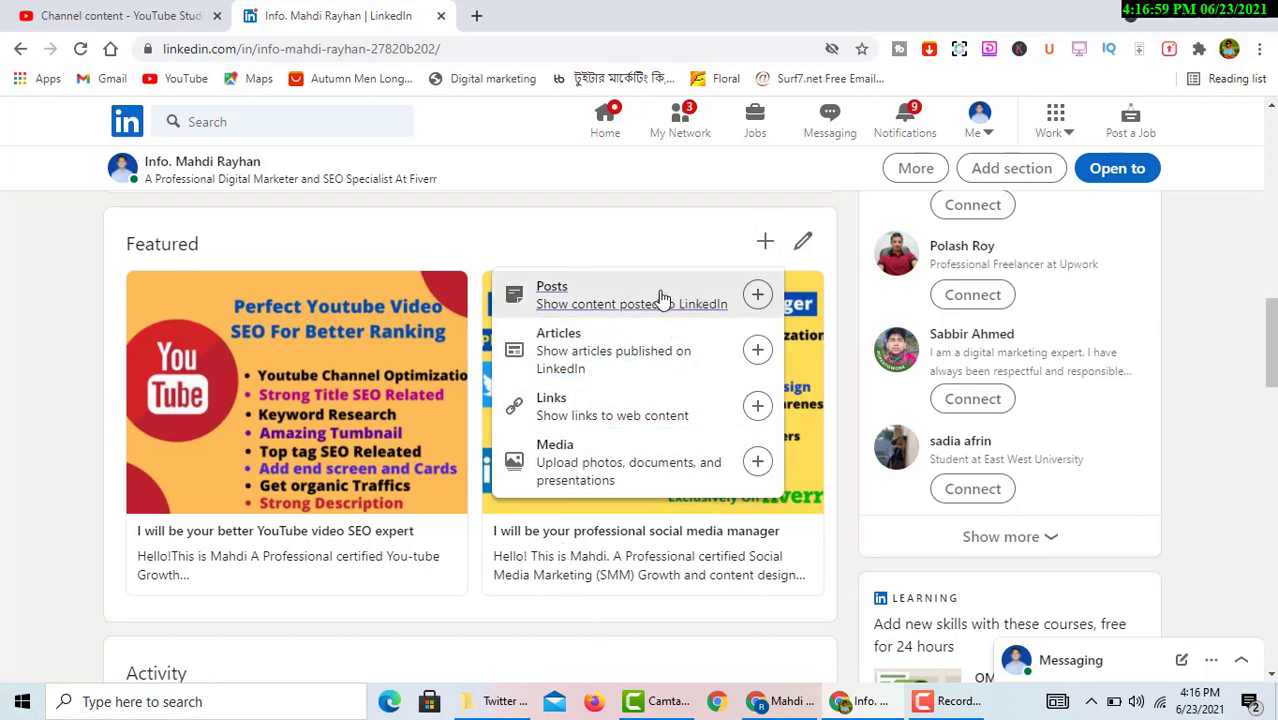
{"action": "left_click", "coordinate": [757, 295]}
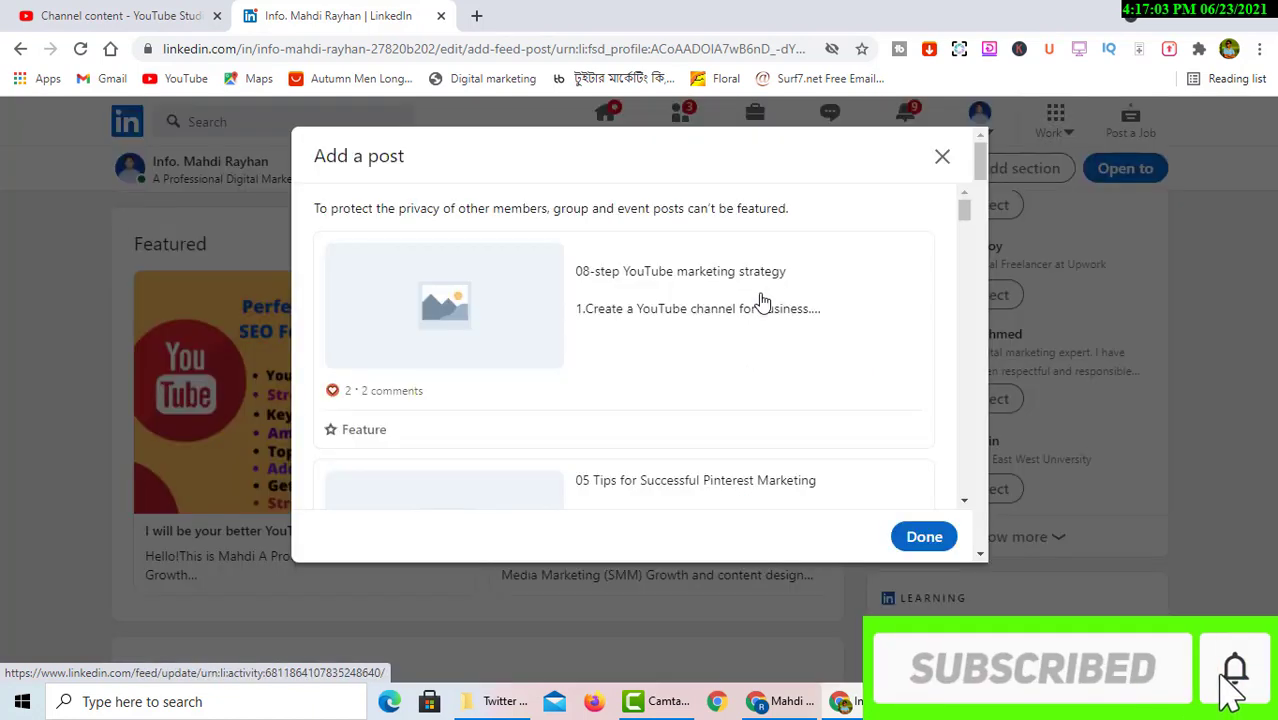
{"action": "left_click", "coordinate": [761, 300]}
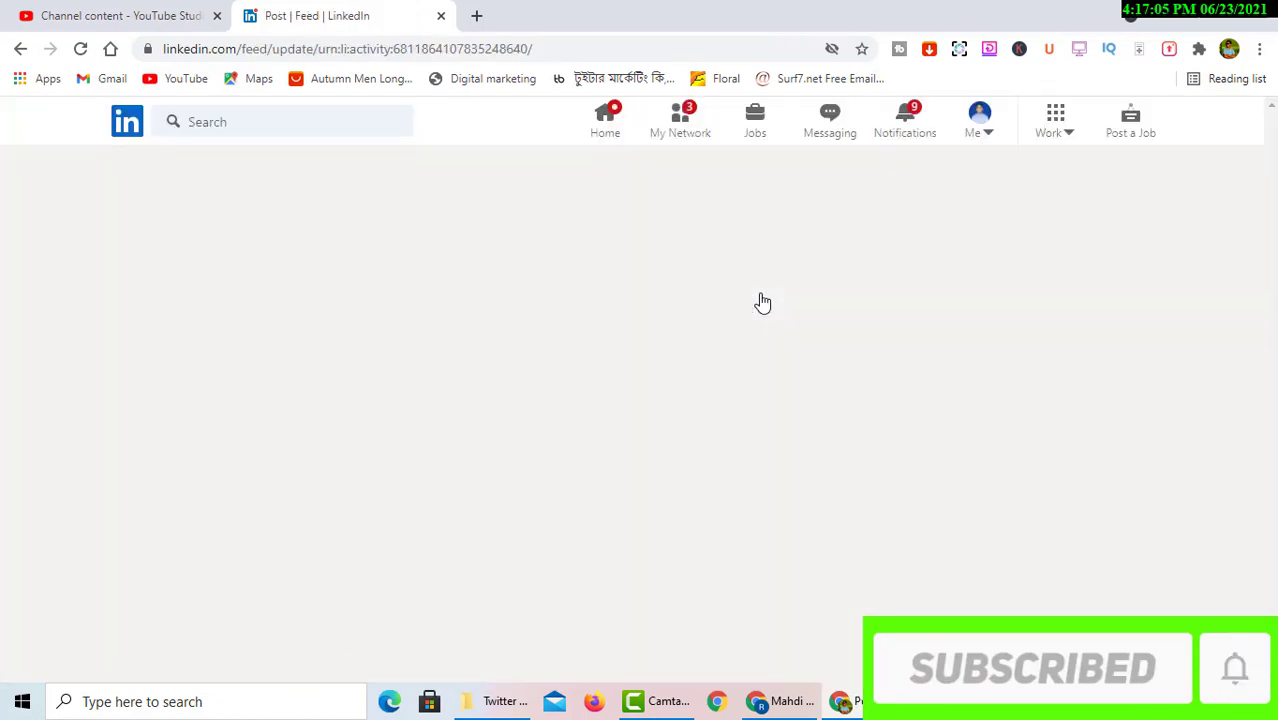
{"action": "scroll", "coordinate": [670, 333], "scroll_direction": "down", "scroll_amount": 1}
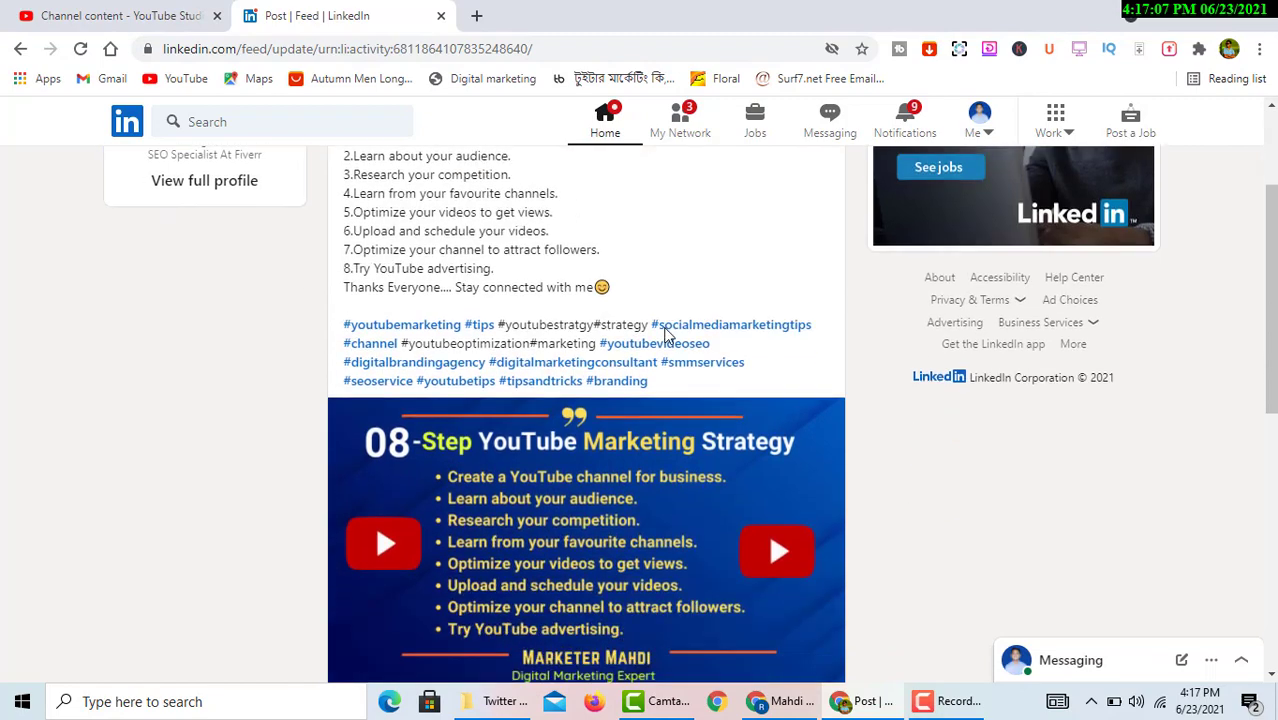
{"action": "scroll", "coordinate": [633, 494], "scroll_direction": "down", "scroll_amount": 4}
{"action": "scroll", "coordinate": [643, 488], "scroll_direction": "up", "scroll_amount": 6}
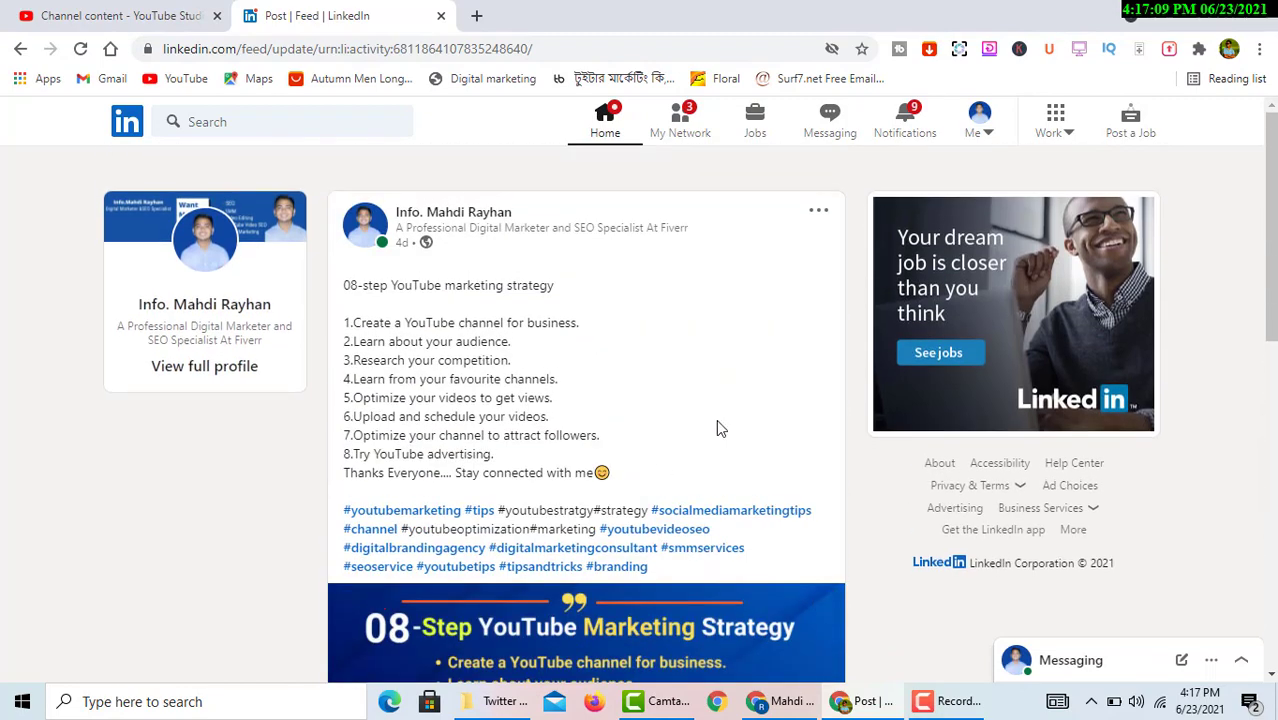
Feature the "08-step YouTube marketing strategy" post on top of the profile and go to the profile to see it
{"action": "left_click", "coordinate": [819, 211]}
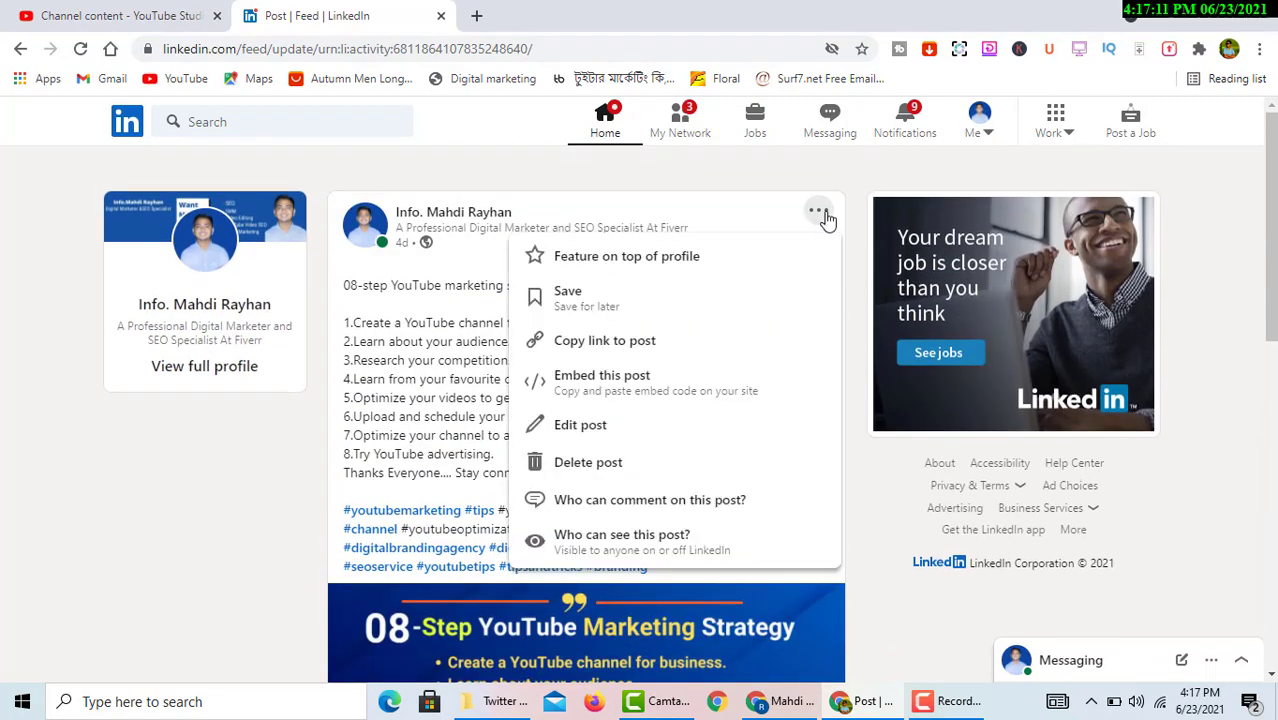
{"action": "left_click", "coordinate": [669, 258]}
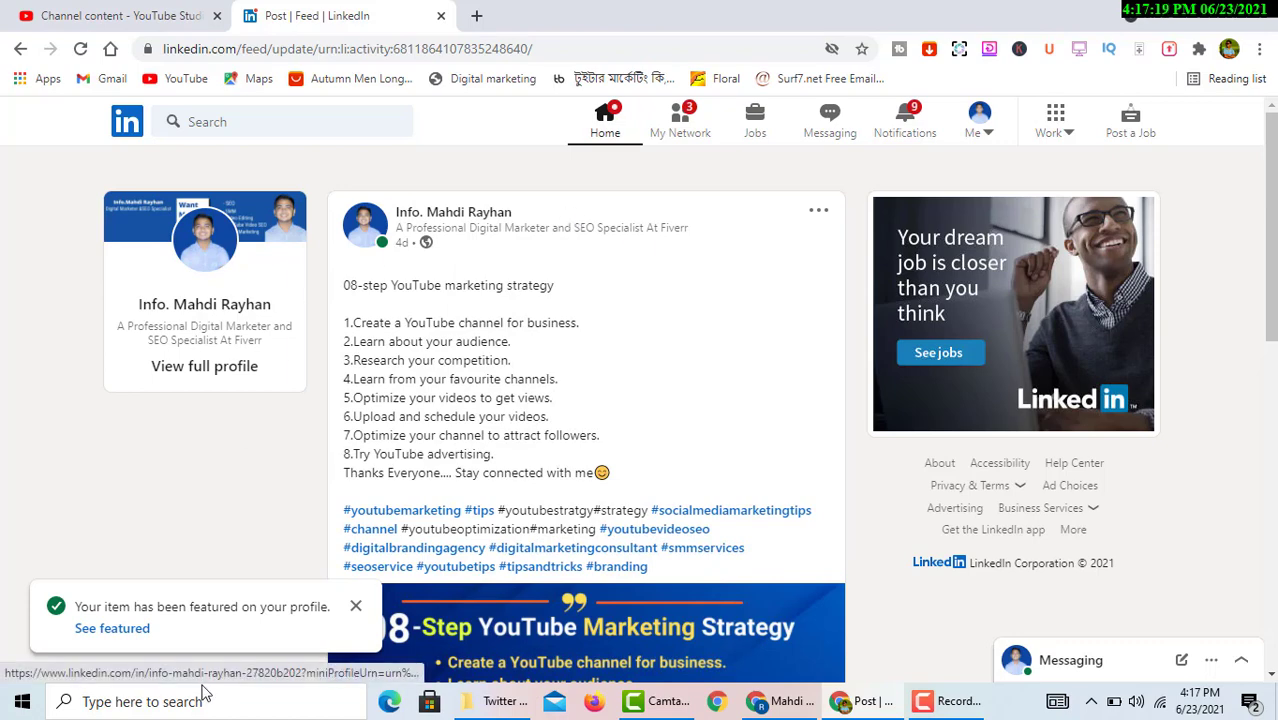
{"action": "left_click", "coordinate": [94, 634]}
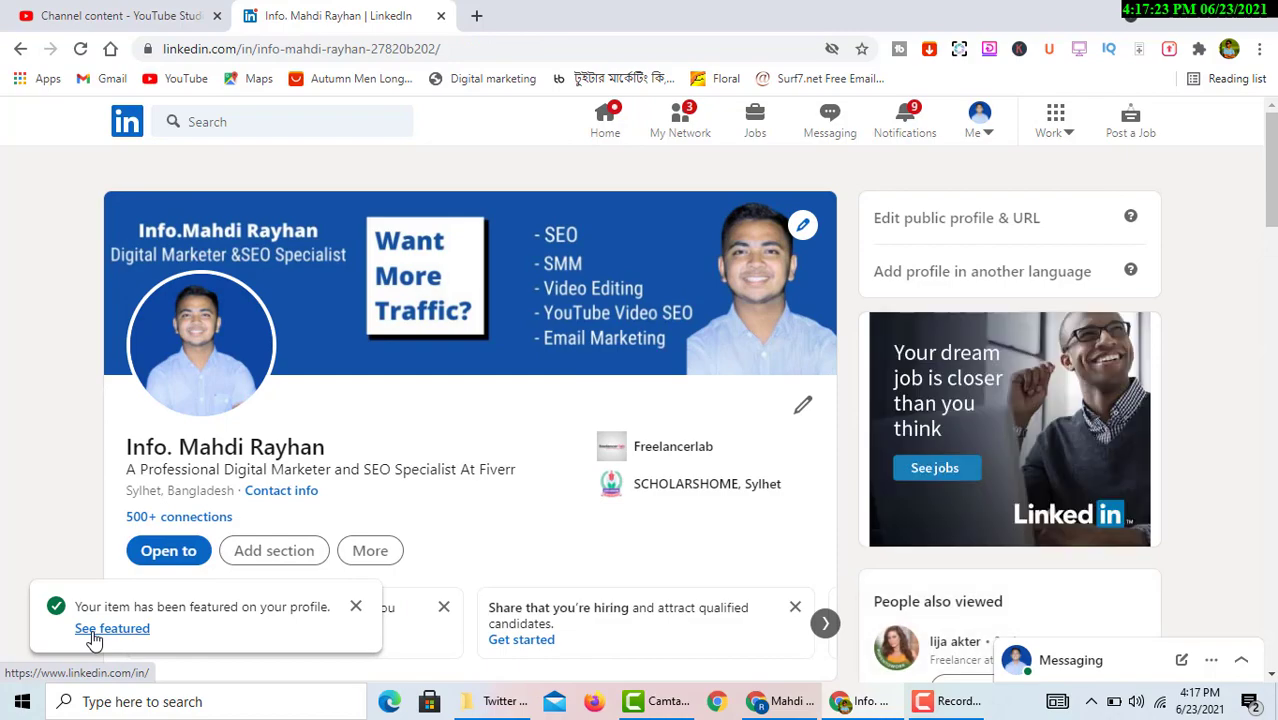
Examine the profile's Featured section, checking the YouTube marketing strategy post alongside the existing YouTube video SEO and social media manager items
{"action": "scroll", "coordinate": [531, 489], "scroll_direction": "down", "scroll_amount": 8}
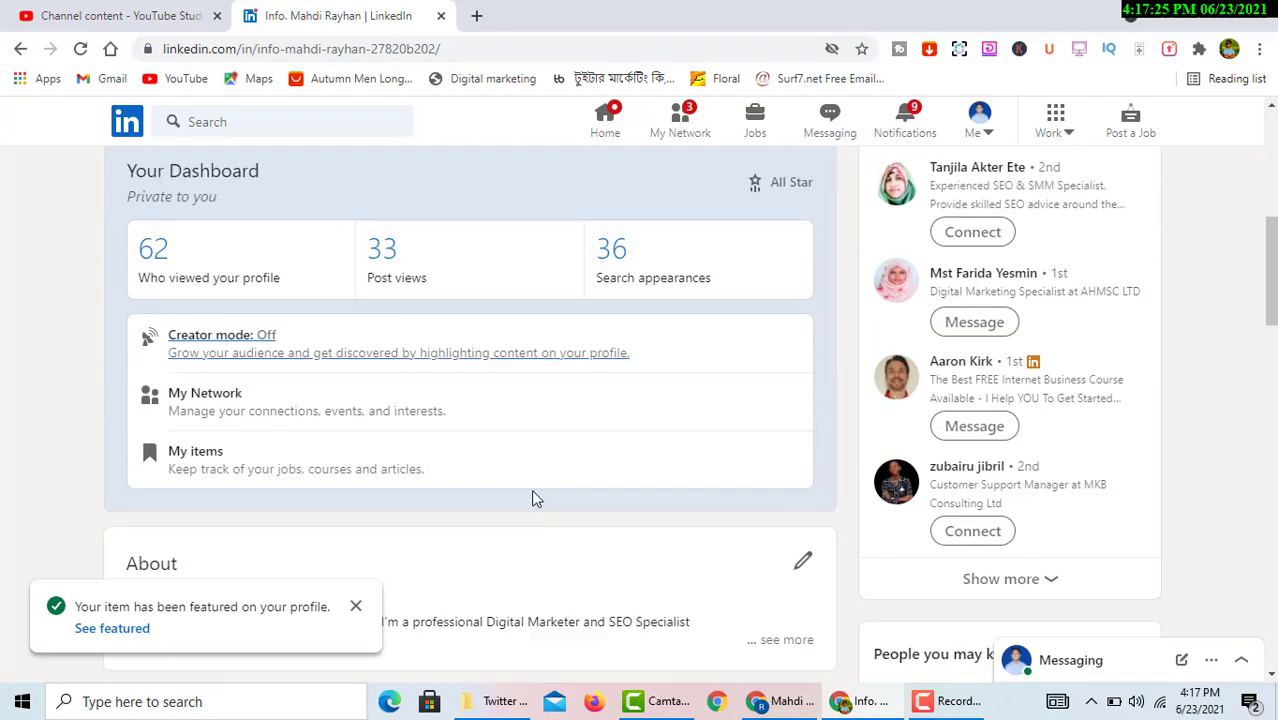
{"action": "scroll", "coordinate": [533, 498], "scroll_direction": "down", "scroll_amount": 4}
{"action": "scroll", "coordinate": [507, 569], "scroll_direction": "up", "scroll_amount": 2}
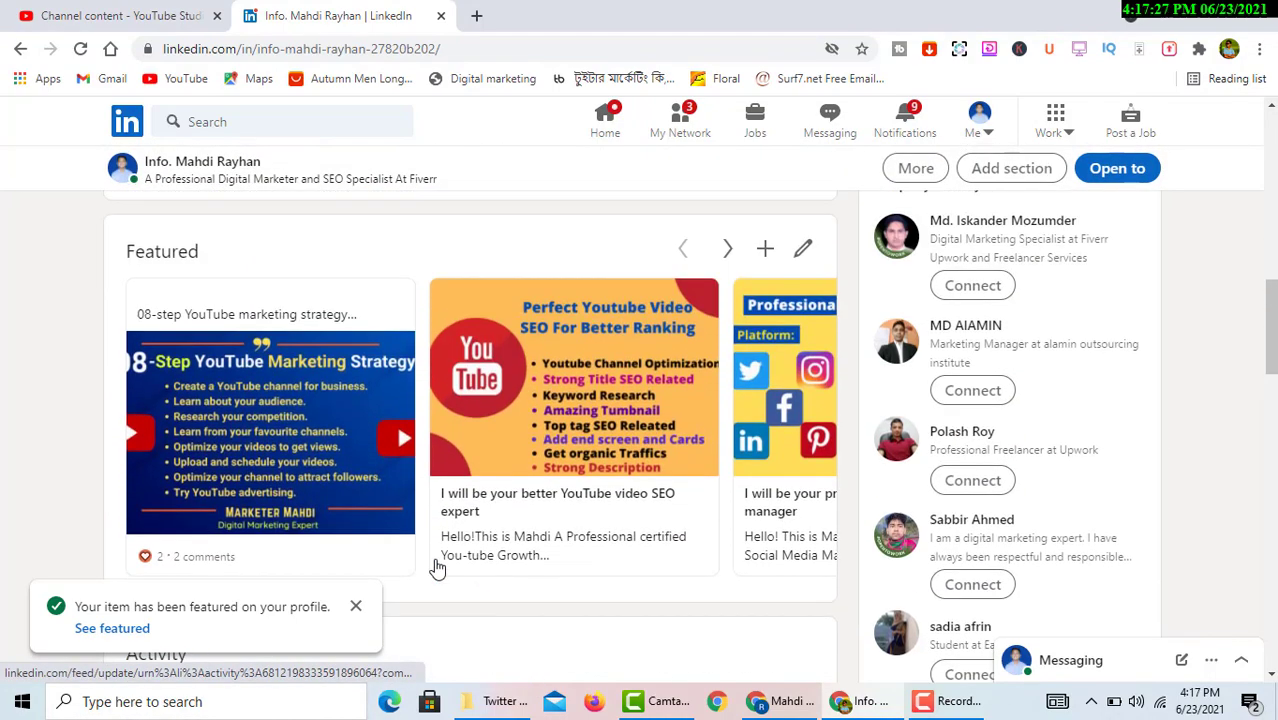
{"action": "scroll", "coordinate": [547, 456], "scroll_direction": "up", "scroll_amount": 5}
{"action": "scroll", "coordinate": [527, 328], "scroll_direction": "down", "scroll_amount": 6}
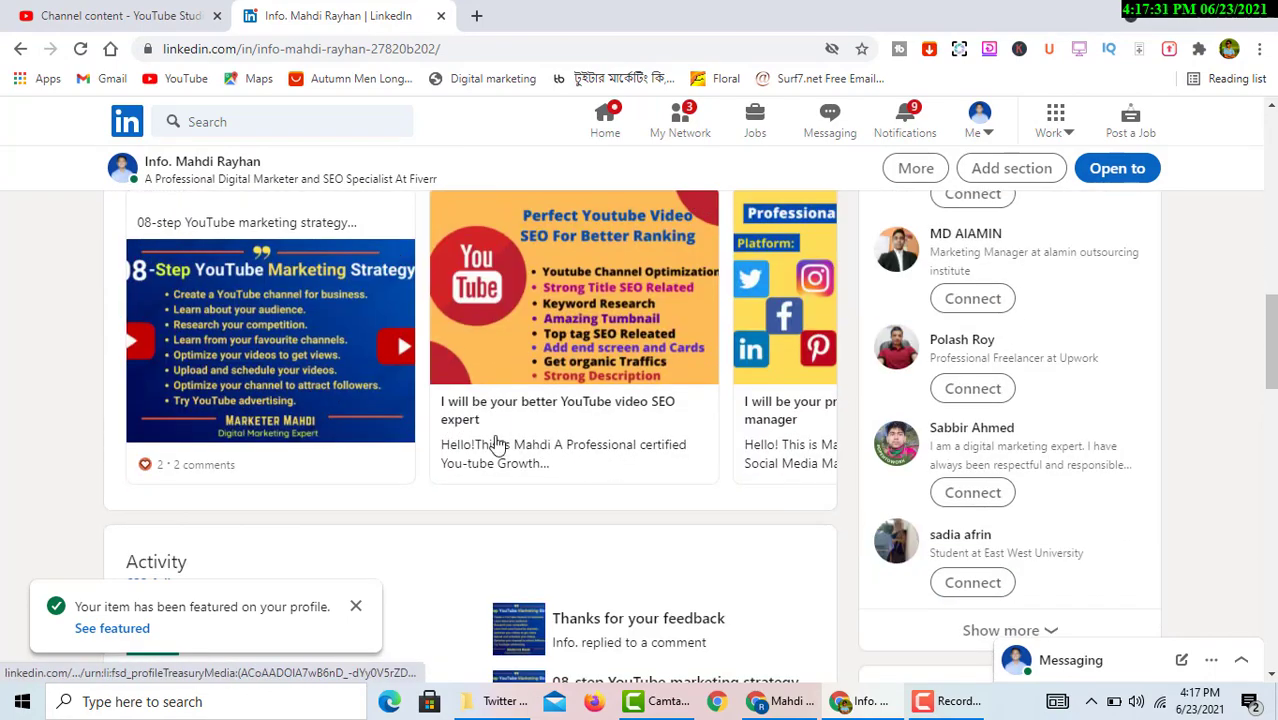
{"action": "scroll", "coordinate": [497, 444], "scroll_direction": "up", "scroll_amount": 4}
{"action": "scroll", "coordinate": [582, 348], "scroll_direction": "down", "scroll_amount": 3}
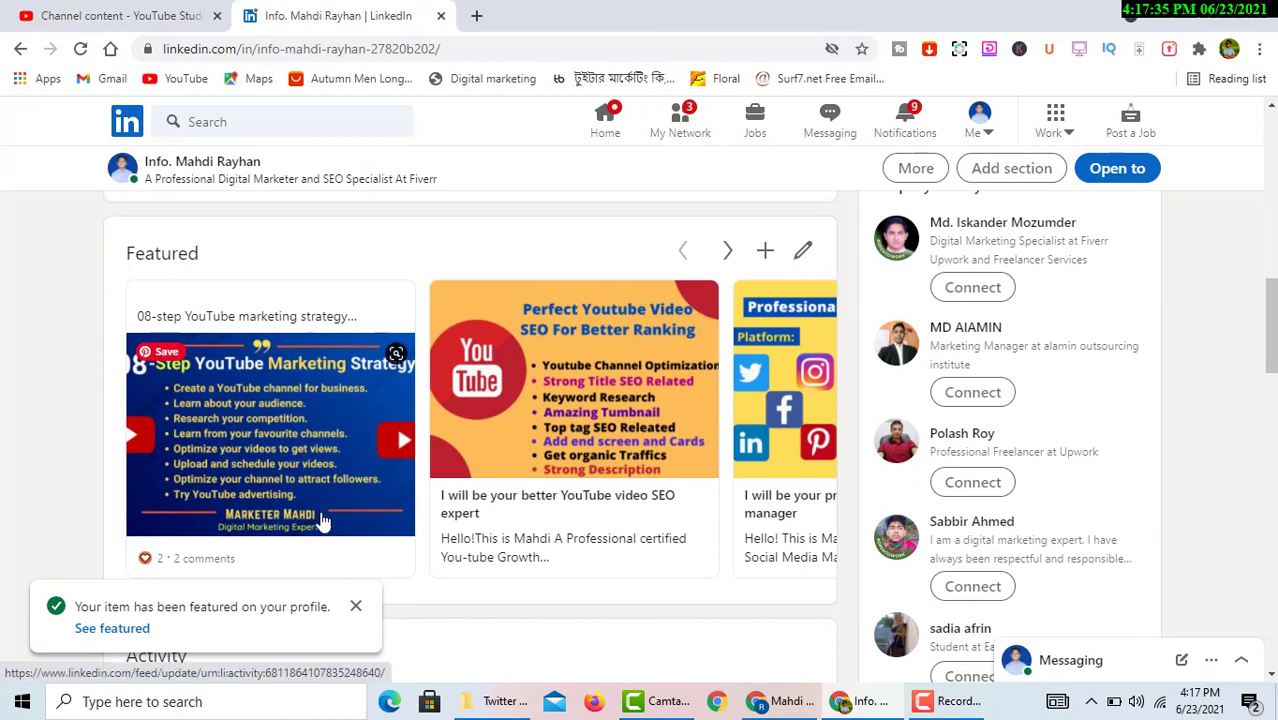
{"action": "scroll", "coordinate": [502, 422], "scroll_direction": "up", "scroll_amount": 3}
{"action": "scroll", "coordinate": [510, 440], "scroll_direction": "down", "scroll_amount": 3}
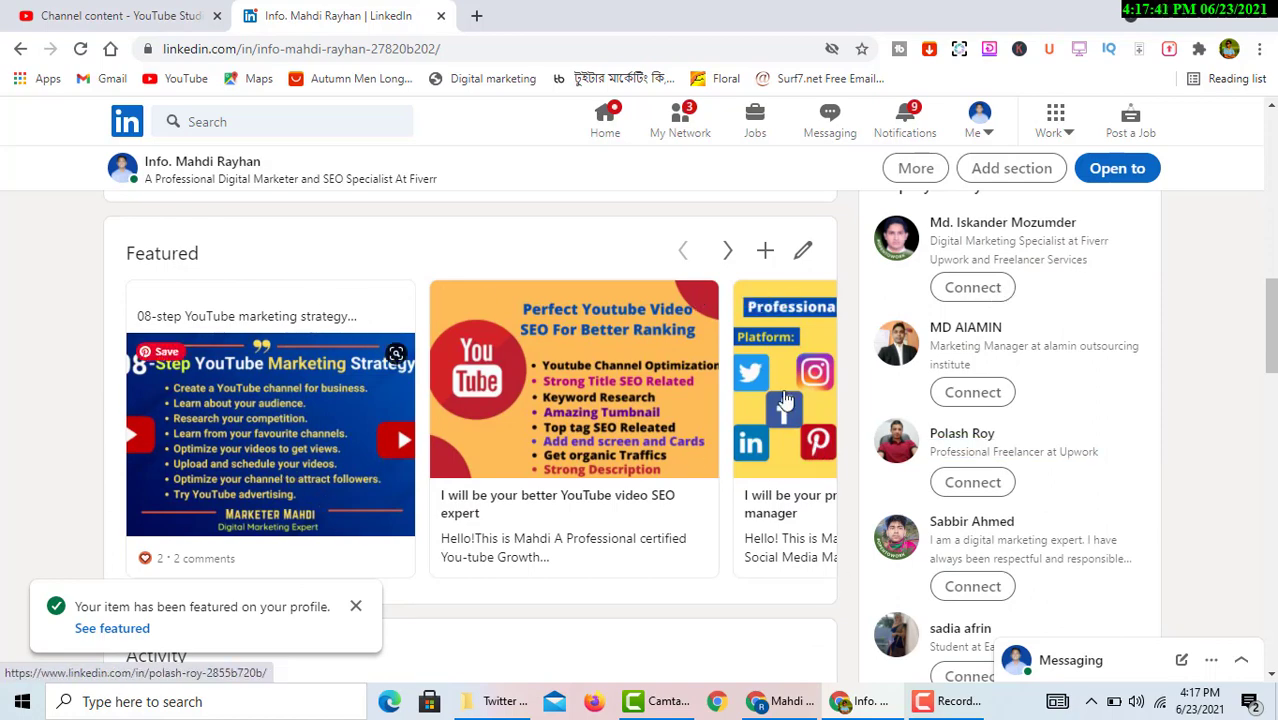
Open the options for adding another item to the Featured section
{"action": "left_click", "coordinate": [765, 262]}
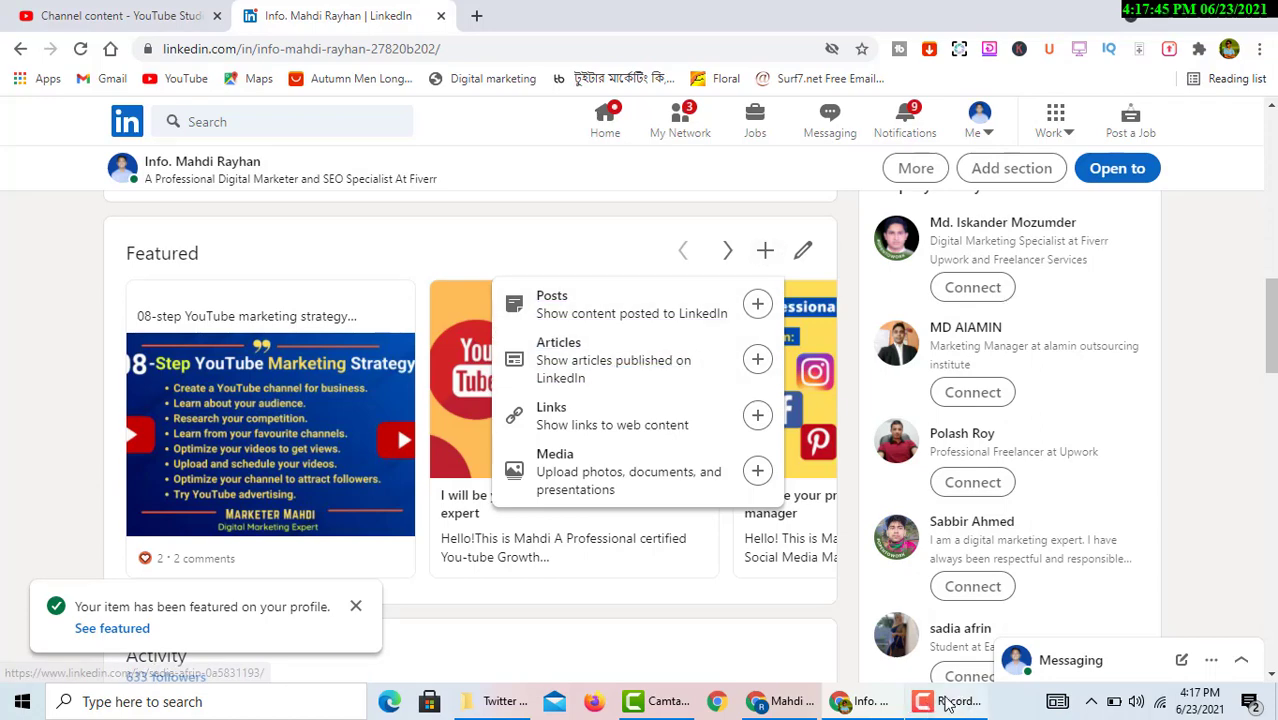
{"action": "left_click", "coordinate": [940, 701]}
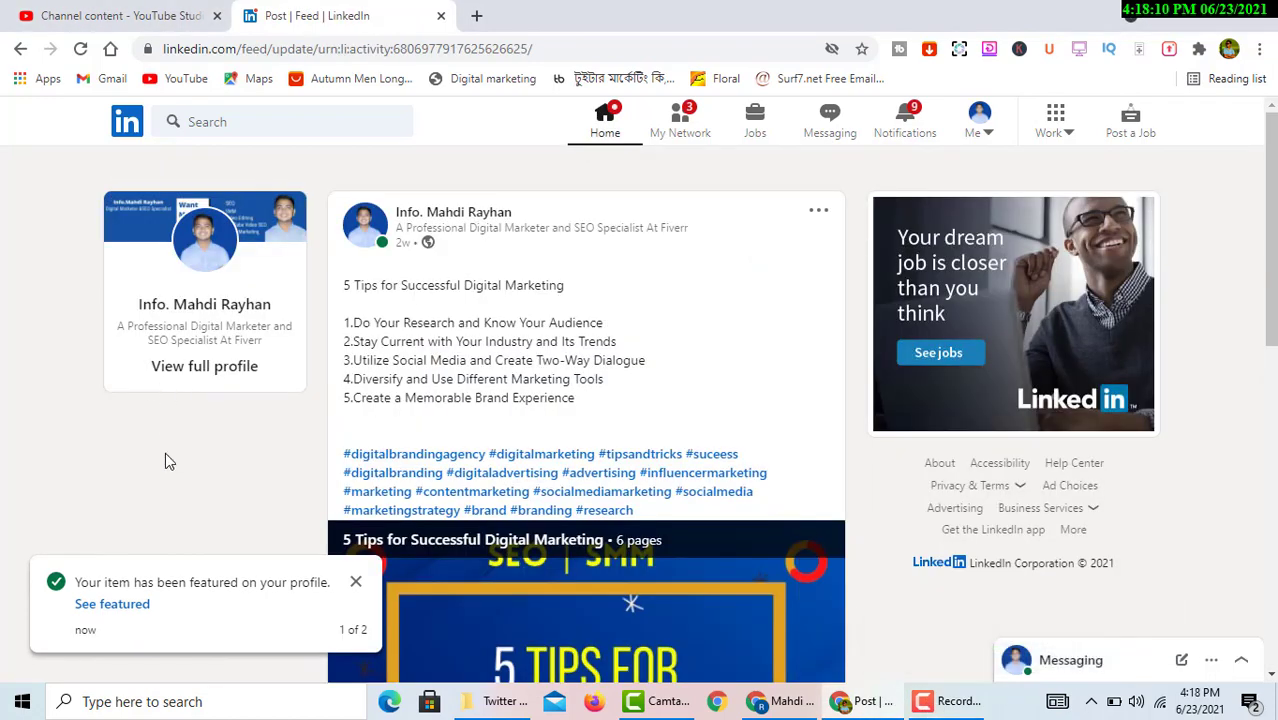
Go to the profile and check the "5 Tips for Successful Digital Marketing" post in the Featured section
{"action": "left_click", "coordinate": [130, 611]}
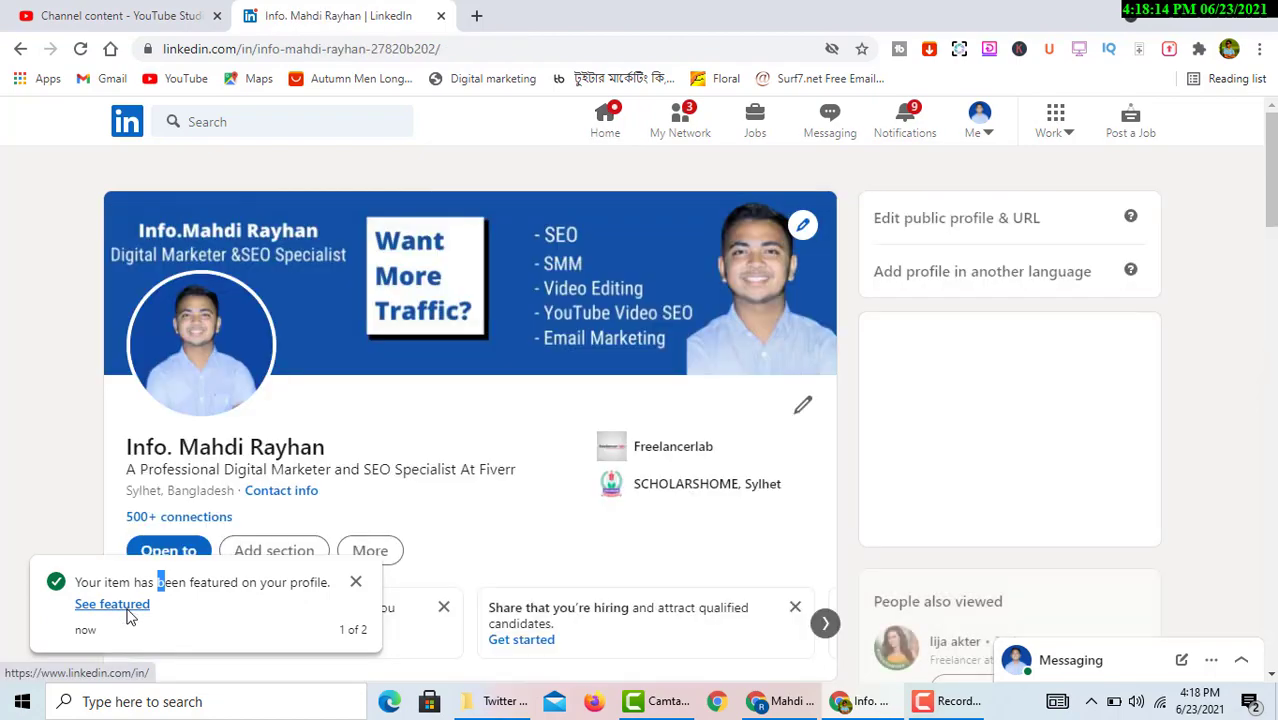
{"action": "scroll", "coordinate": [355, 349], "scroll_direction": "down", "scroll_amount": 7}
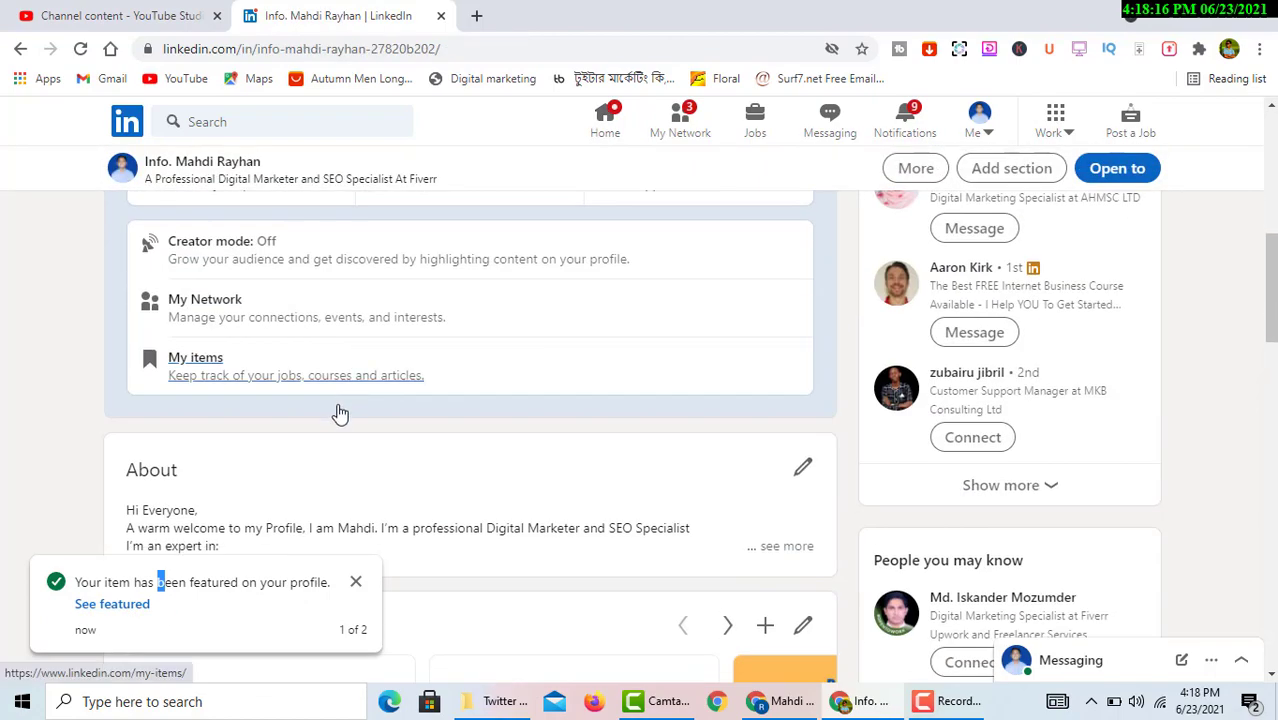
{"action": "scroll", "coordinate": [340, 413], "scroll_direction": "down", "scroll_amount": 6}
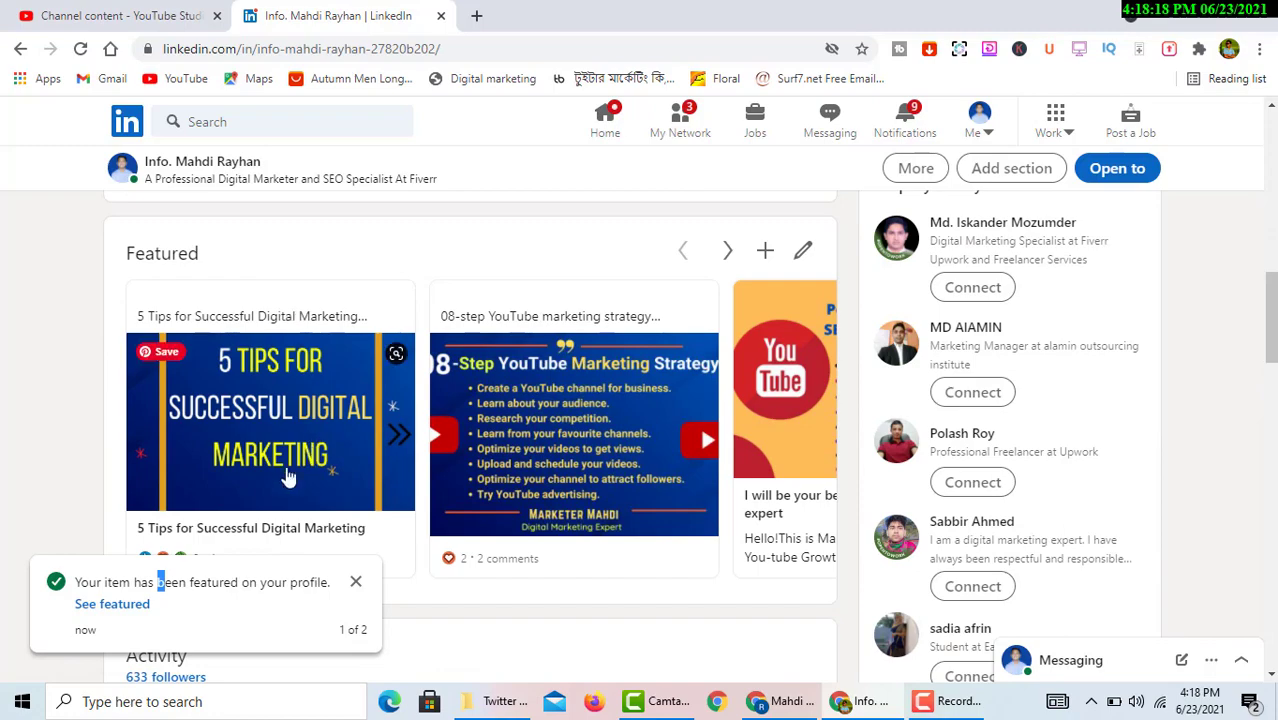
{"action": "scroll", "coordinate": [330, 455], "scroll_direction": "down", "scroll_amount": 3}
{"action": "scroll", "coordinate": [338, 457], "scroll_direction": "up", "scroll_amount": 6}
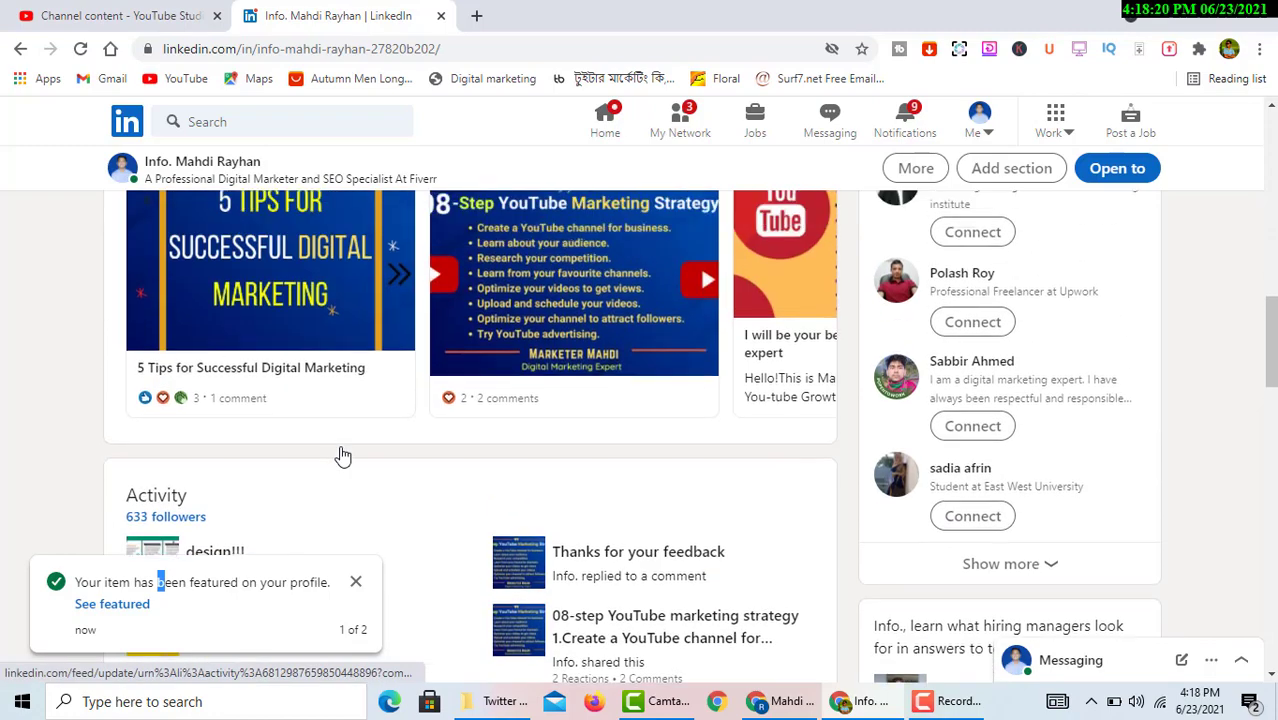
{"action": "scroll", "coordinate": [312, 495], "scroll_direction": "down", "scroll_amount": 2}
{"action": "scroll", "coordinate": [312, 510], "scroll_direction": "up", "scroll_amount": 4}
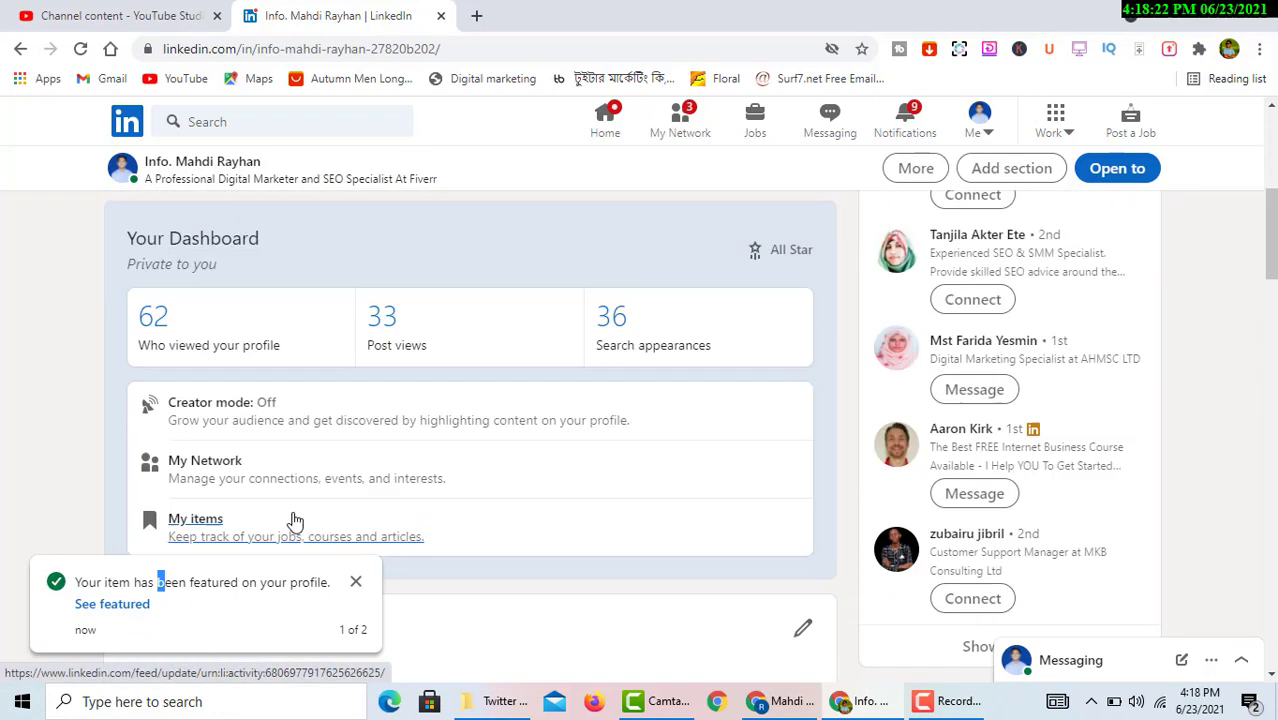
Look over the profile from the background banner and intro to the dashboard, dismissing one featured-item notification
{"action": "scroll", "coordinate": [399, 385], "scroll_direction": "up", "scroll_amount": 2}
{"action": "scroll", "coordinate": [342, 334], "scroll_direction": "up", "scroll_amount": 2}
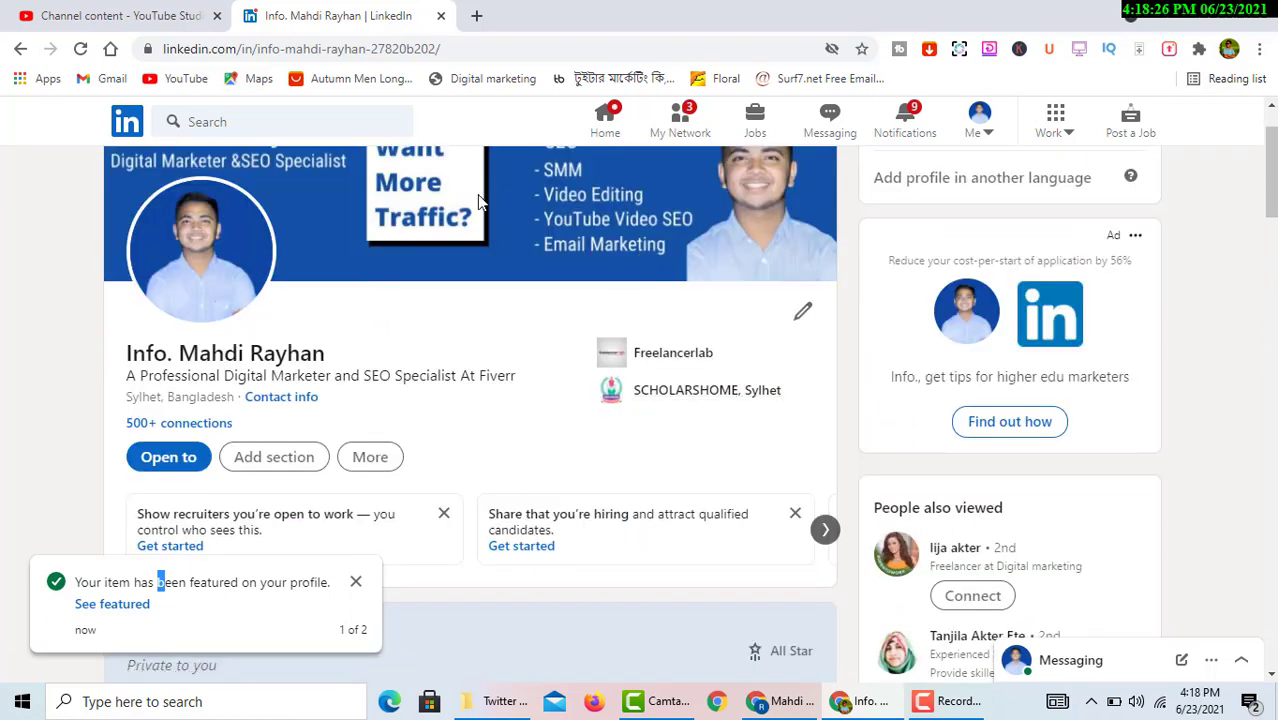
{"action": "scroll", "coordinate": [465, 360], "scroll_direction": "down", "scroll_amount": 6}
{"action": "scroll", "coordinate": [476, 417], "scroll_direction": "up", "scroll_amount": 2}
{"action": "scroll", "coordinate": [430, 450], "scroll_direction": "up", "scroll_amount": 5}
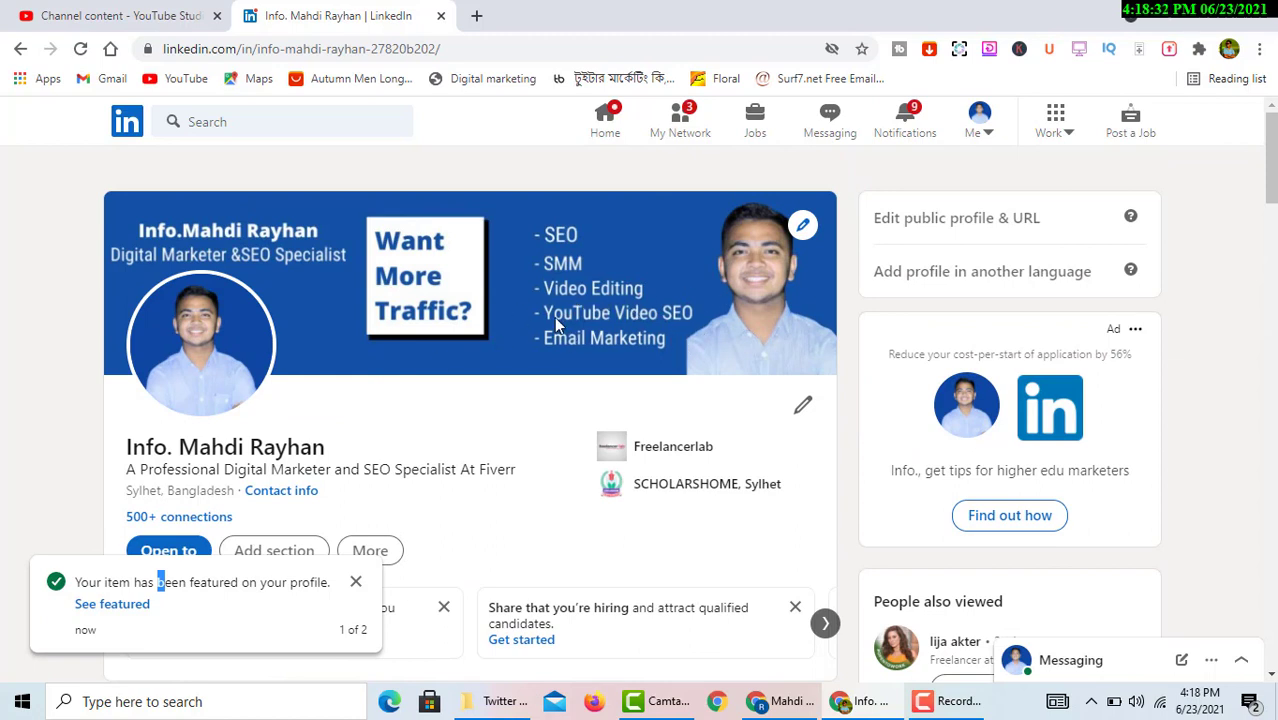
{"action": "left_click", "coordinate": [355, 581]}
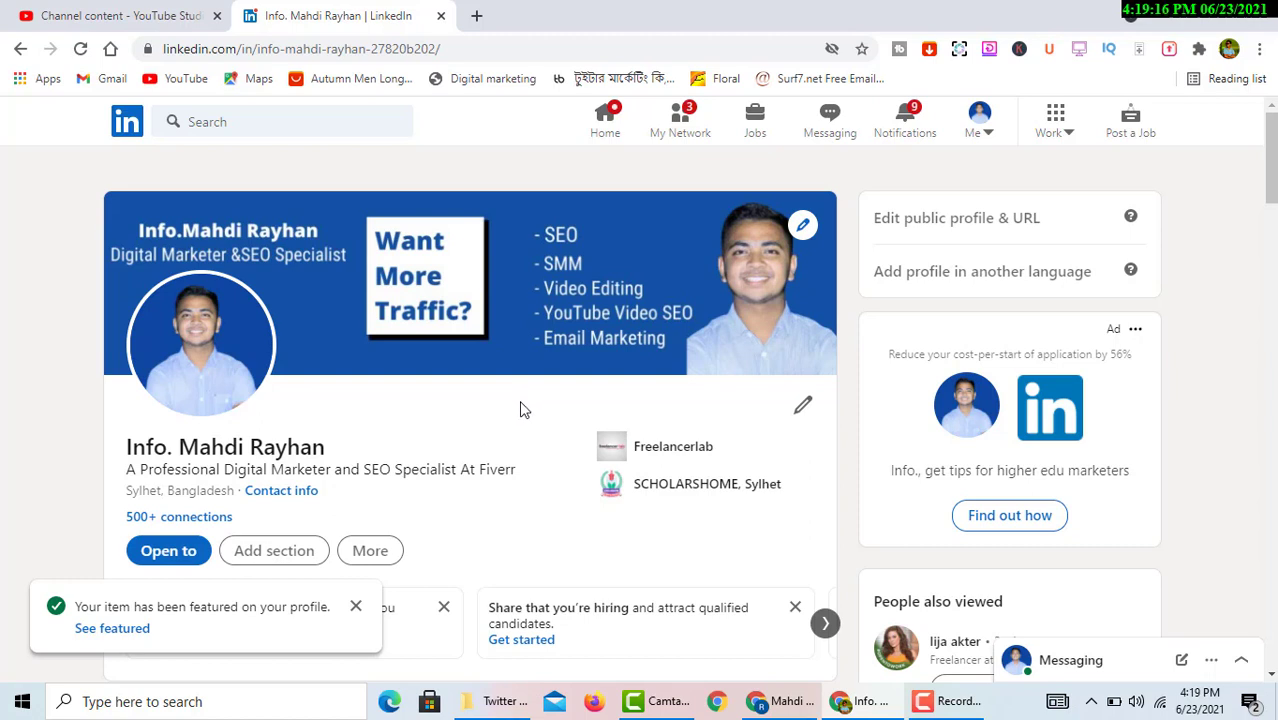
{"action": "scroll", "coordinate": [520, 410], "scroll_direction": "down", "scroll_amount": 3}
{"action": "scroll", "coordinate": [520, 407], "scroll_direction": "up", "scroll_amount": 3}
{"action": "scroll", "coordinate": [483, 395], "scroll_direction": "down", "scroll_amount": 2}
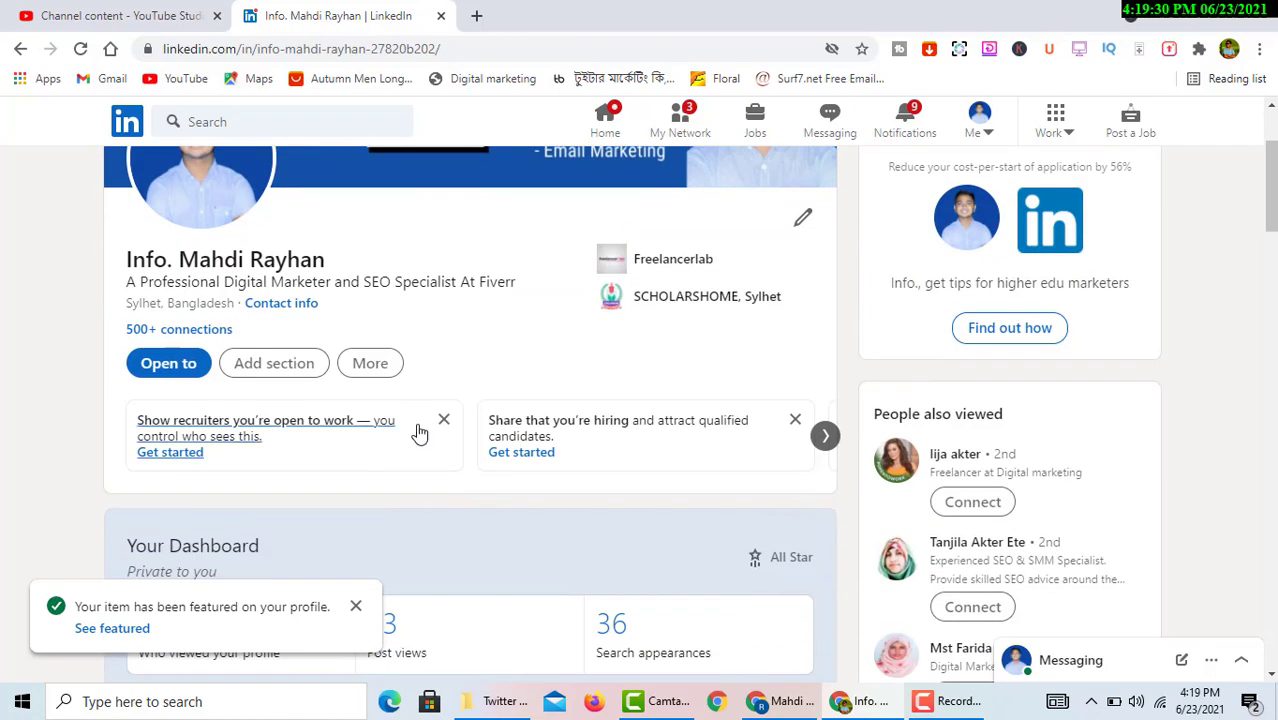
{"action": "scroll", "coordinate": [421, 432], "scroll_direction": "down", "scroll_amount": 2}
{"action": "scroll", "coordinate": [419, 435], "scroll_direction": "up", "scroll_amount": 3}
{"action": "scroll", "coordinate": [419, 435], "scroll_direction": "down", "scroll_amount": 6}
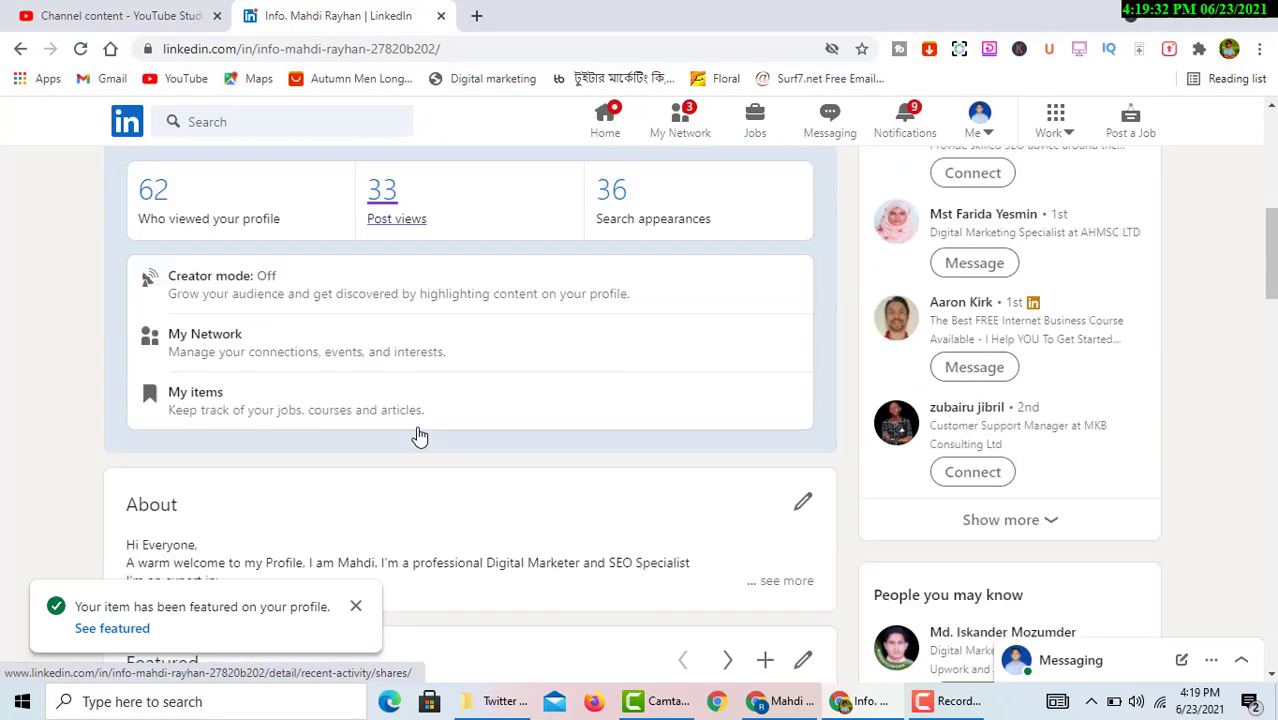
{"action": "scroll", "coordinate": [419, 435], "scroll_direction": "up", "scroll_amount": 6}
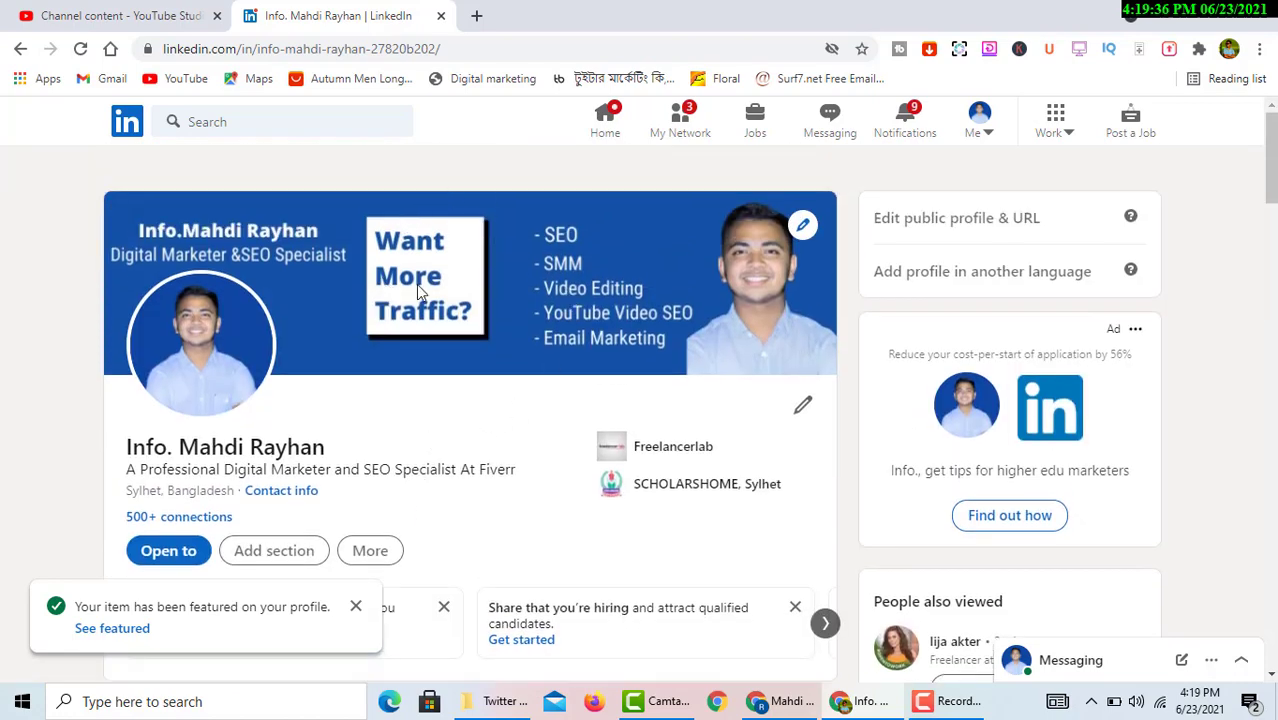
Open Canva's home page in a new browser tab, keeping the LinkedIn profile open
{"action": "left_click", "coordinate": [478, 16]}
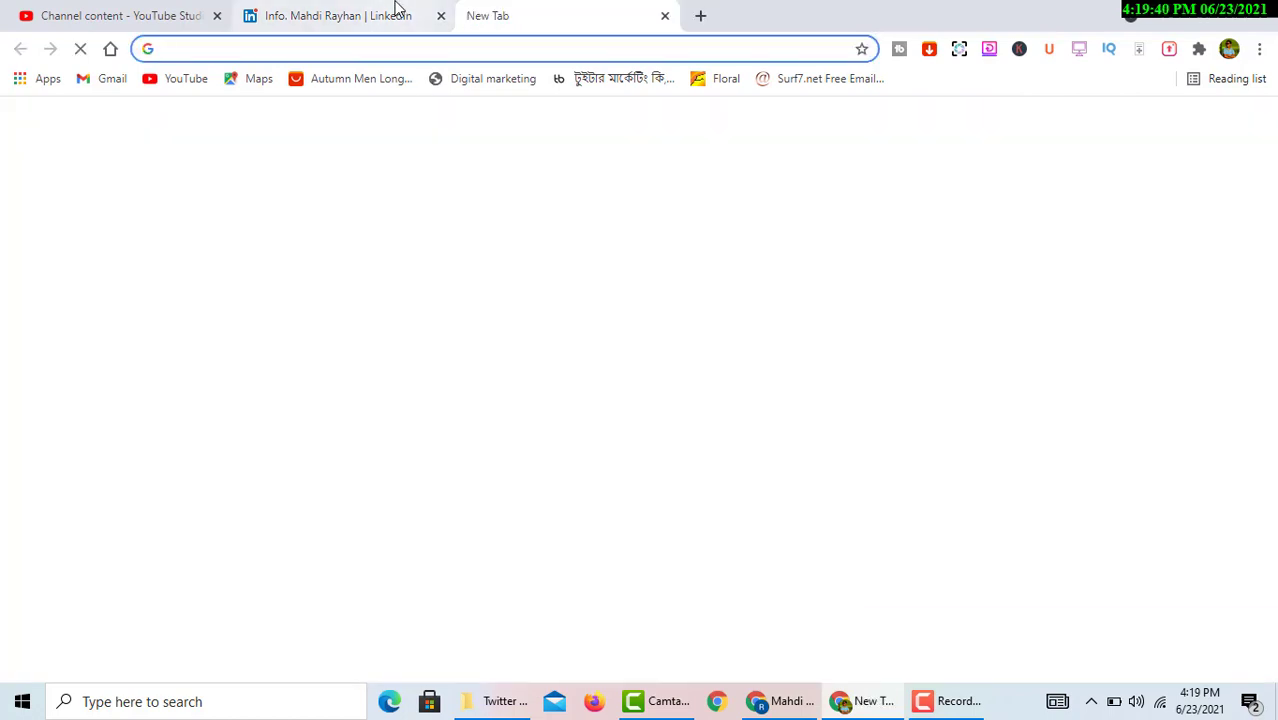
{"action": "left_click", "coordinate": [397, 12]}
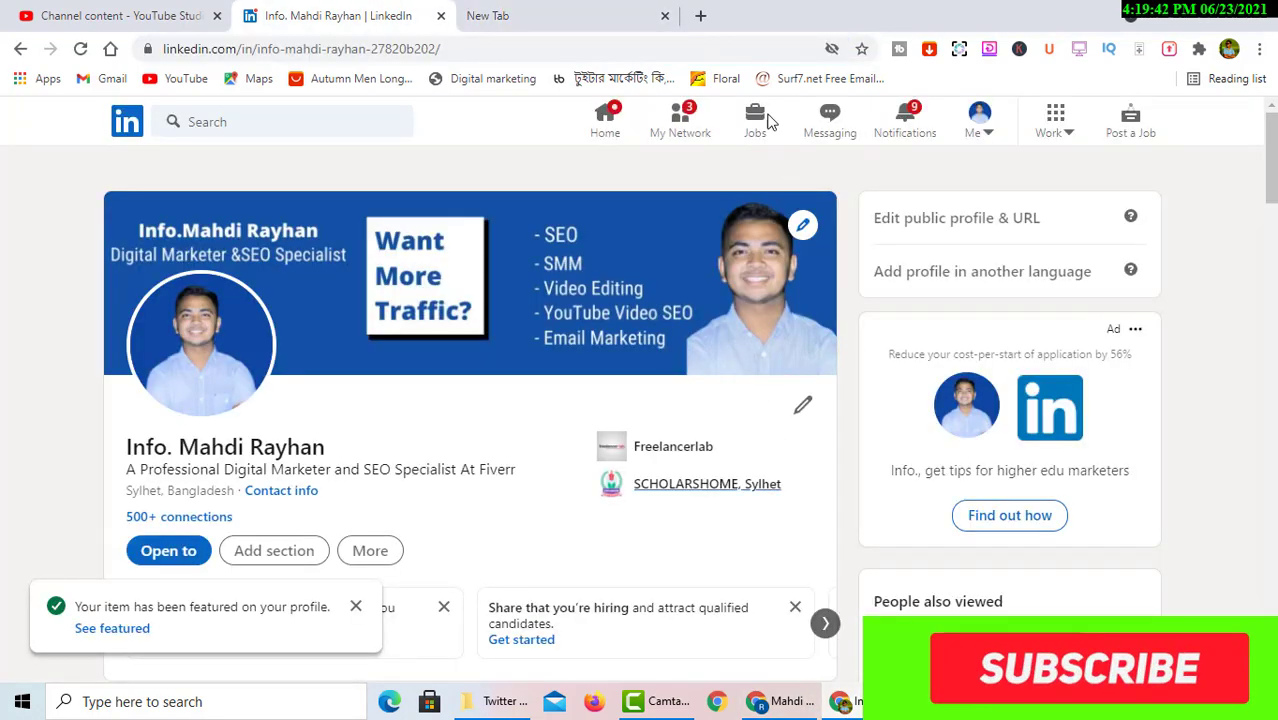
{"action": "left_click", "coordinate": [505, 16]}
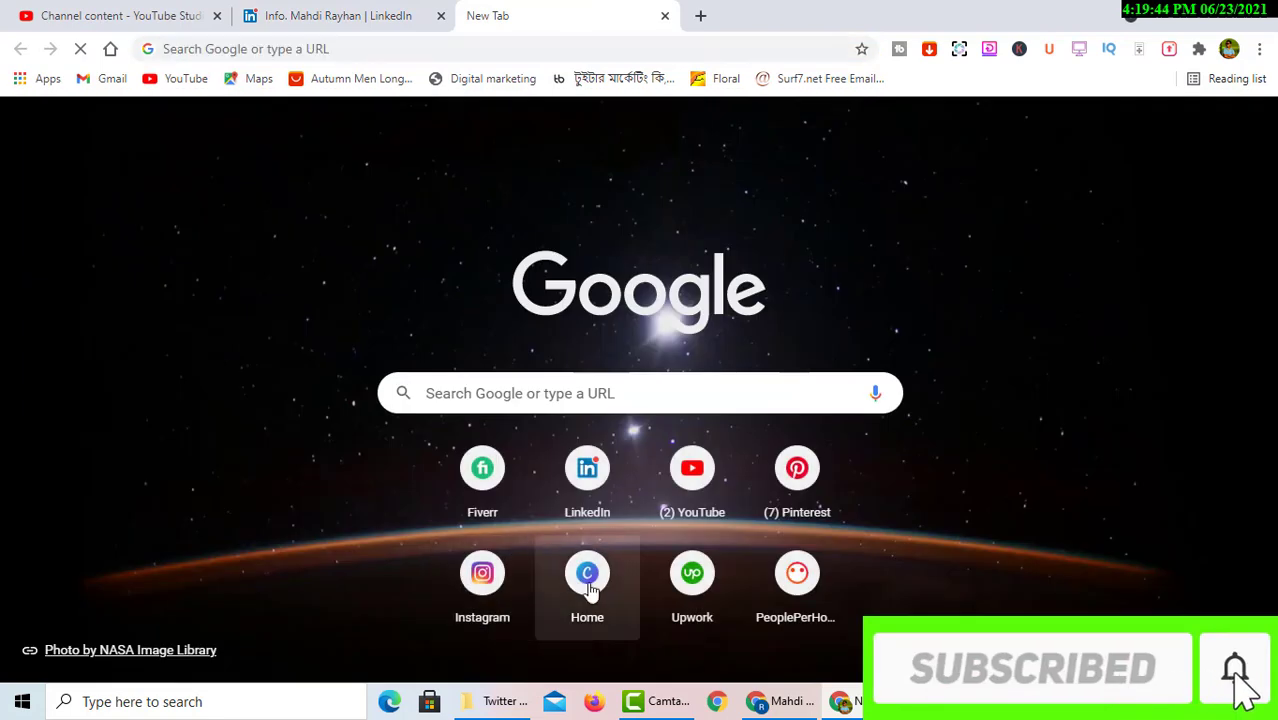
{"action": "left_click", "coordinate": [589, 586]}
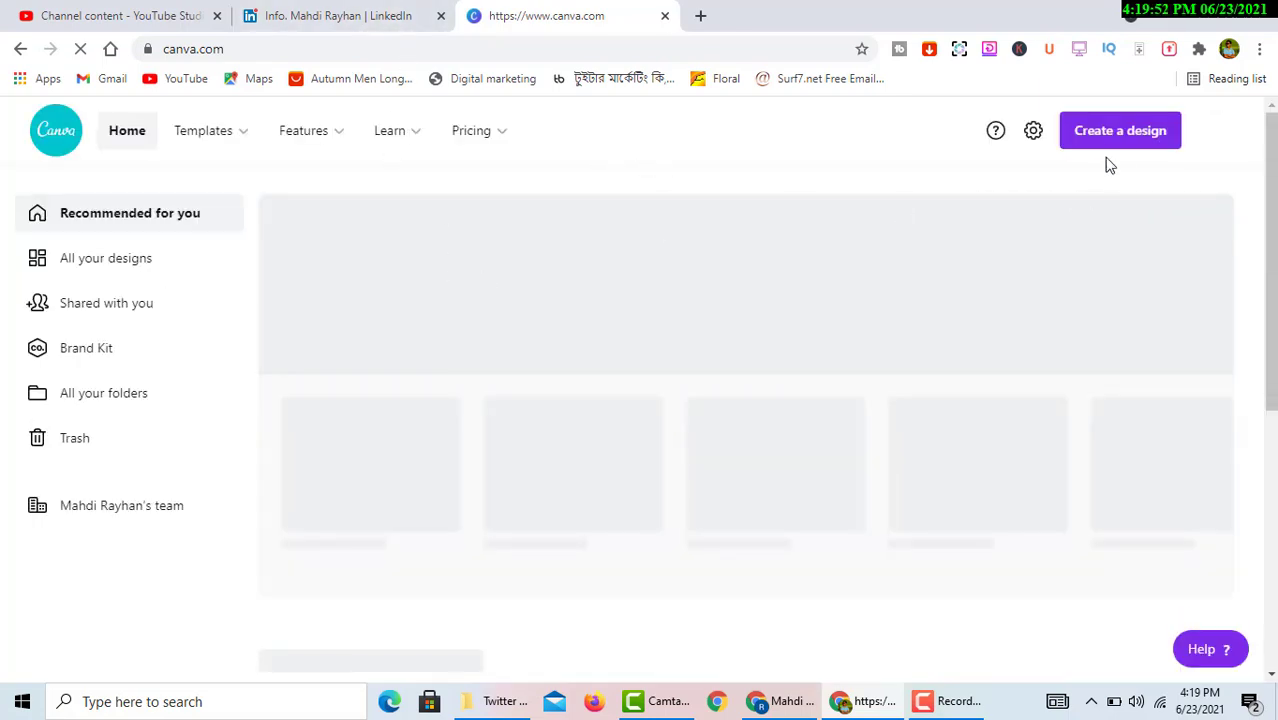
Search the design types for "linkedin banner" and create a new LinkedIn Banner design of 1584 × 396 px
{"action": "left_click", "coordinate": [1096, 142]}
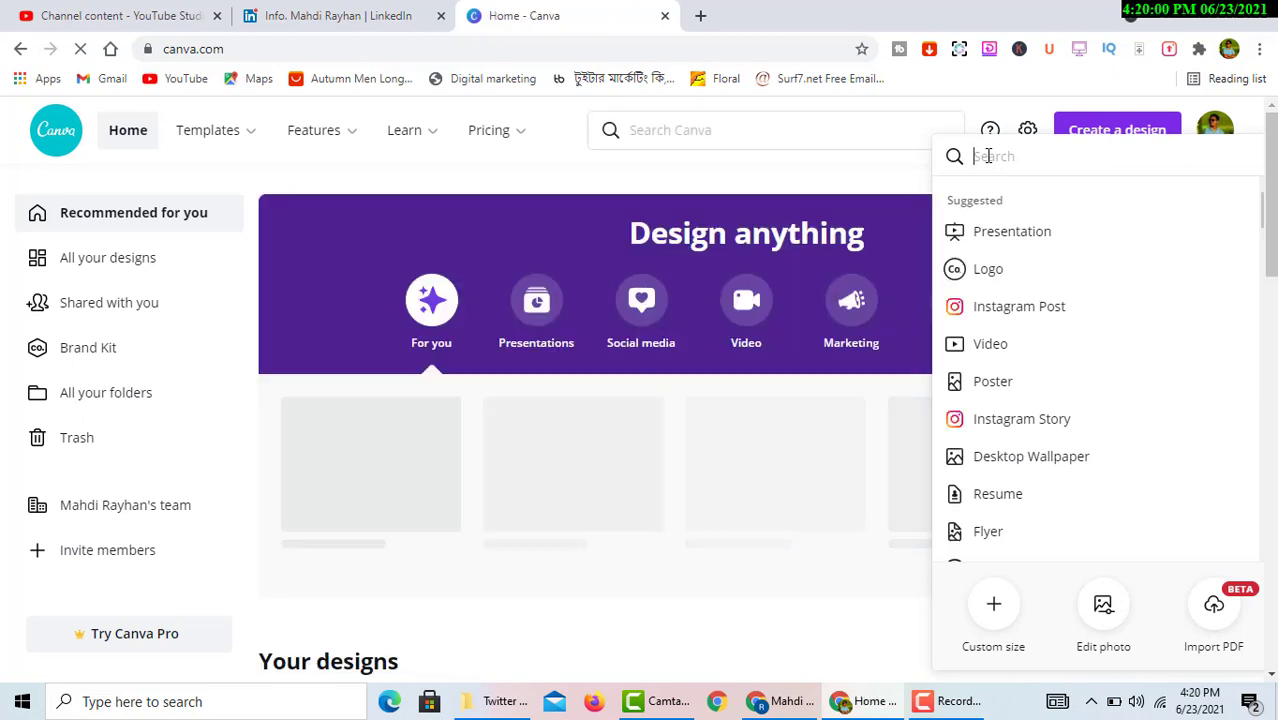
{"action": "type", "text": "linke"}
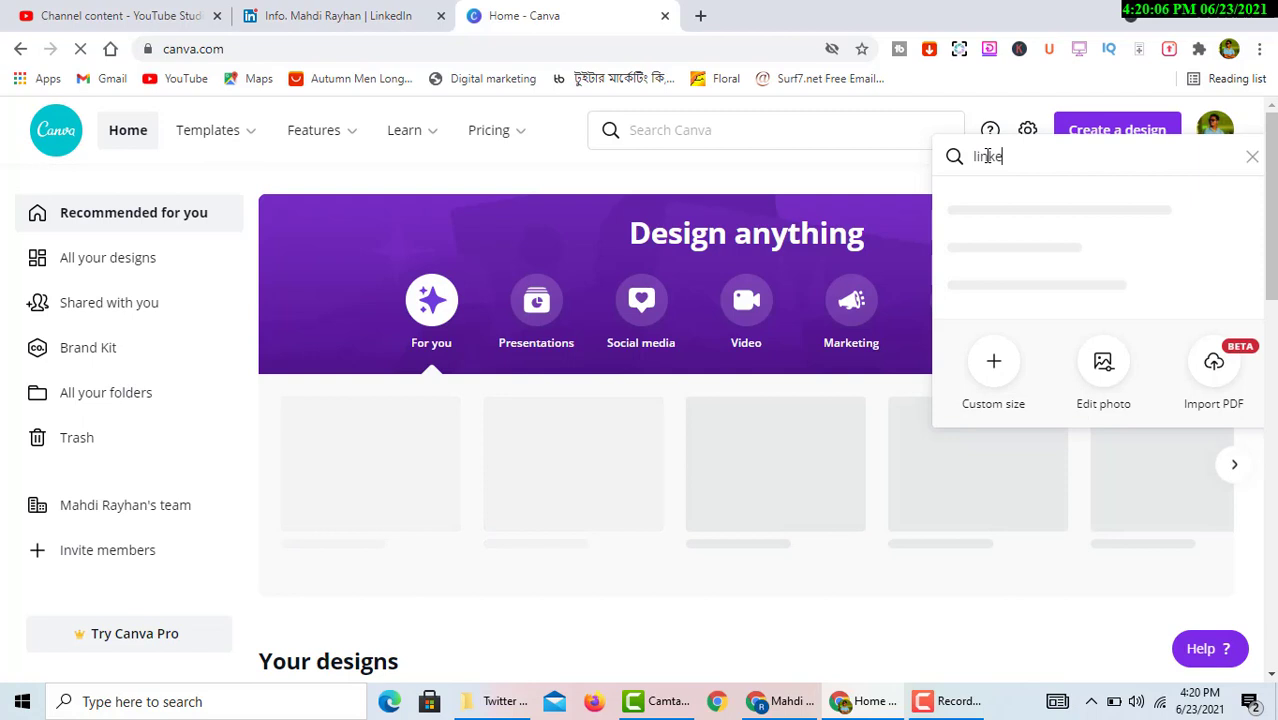
{"action": "type", "text": "din banner"}
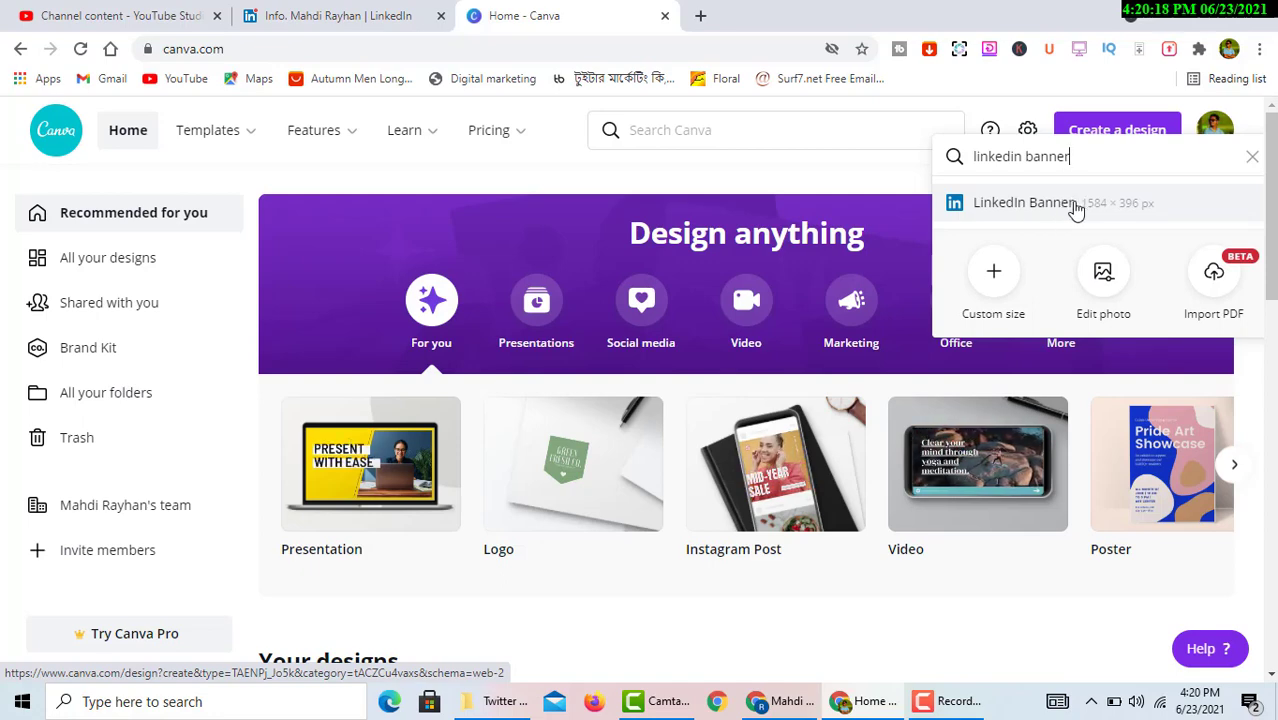
{"action": "left_click", "coordinate": [1077, 208]}
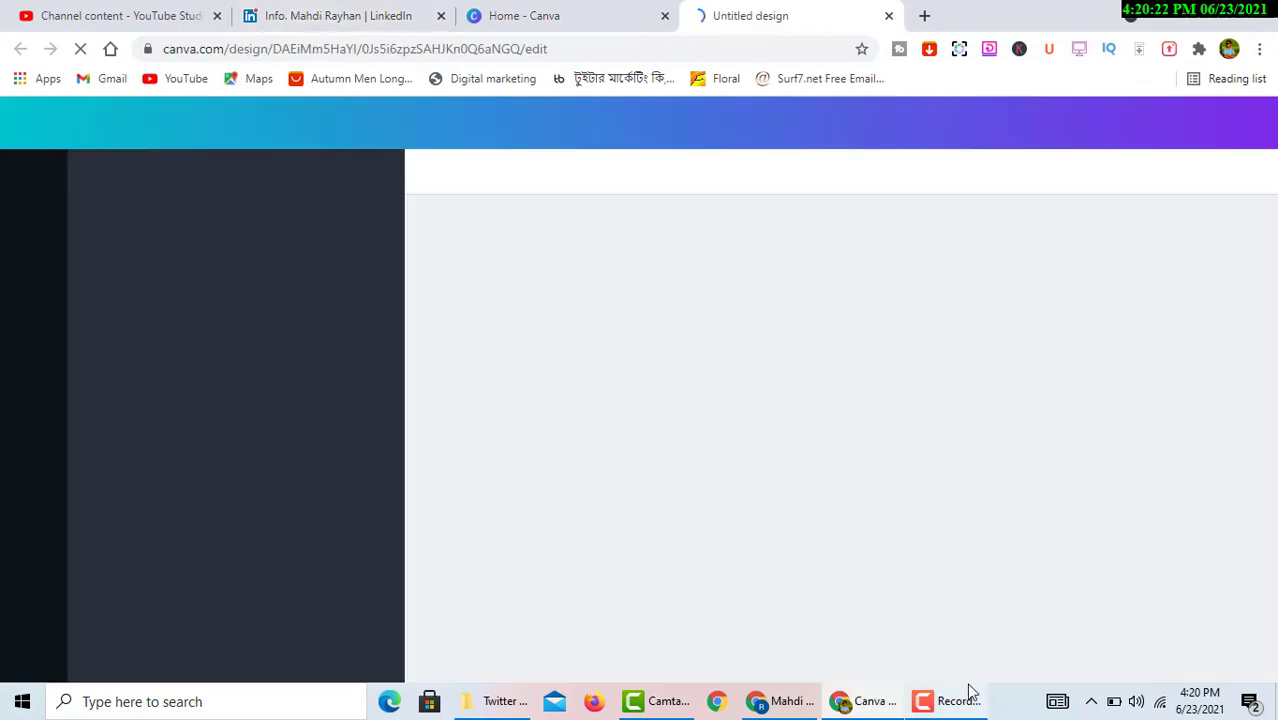
{"action": "left_click", "coordinate": [968, 690]}
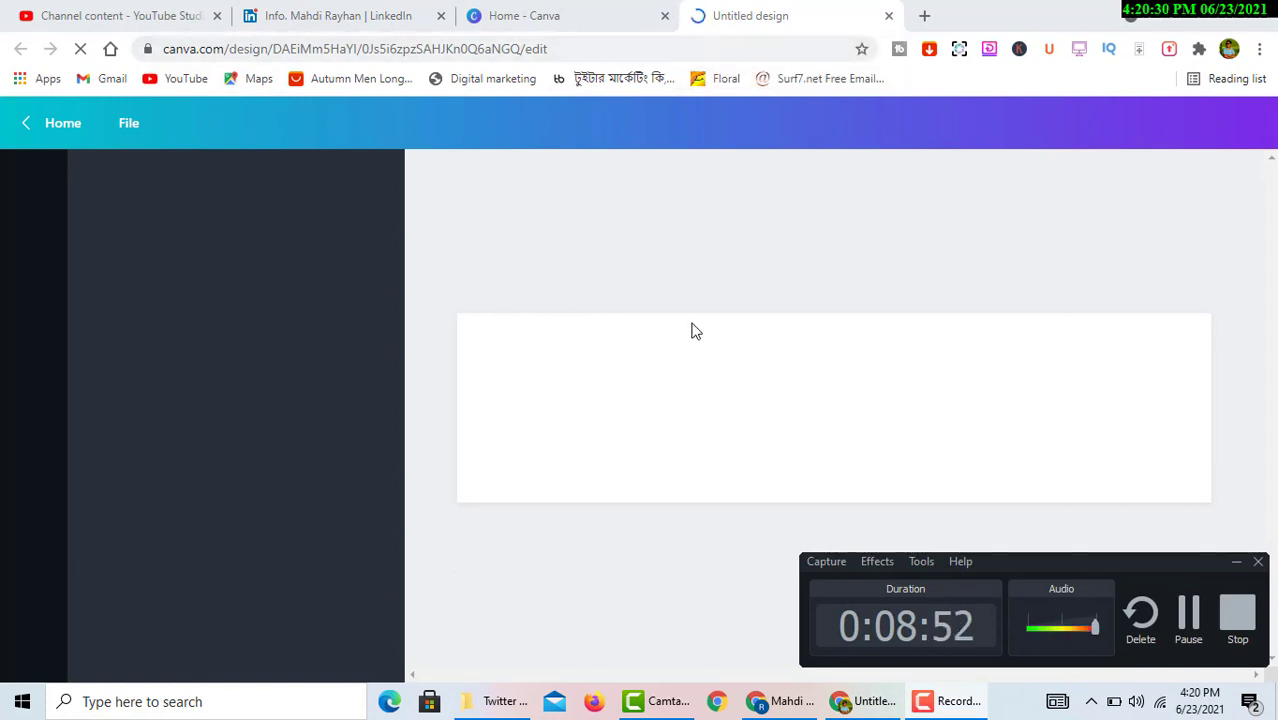
{"action": "left_click", "coordinate": [1233, 563]}
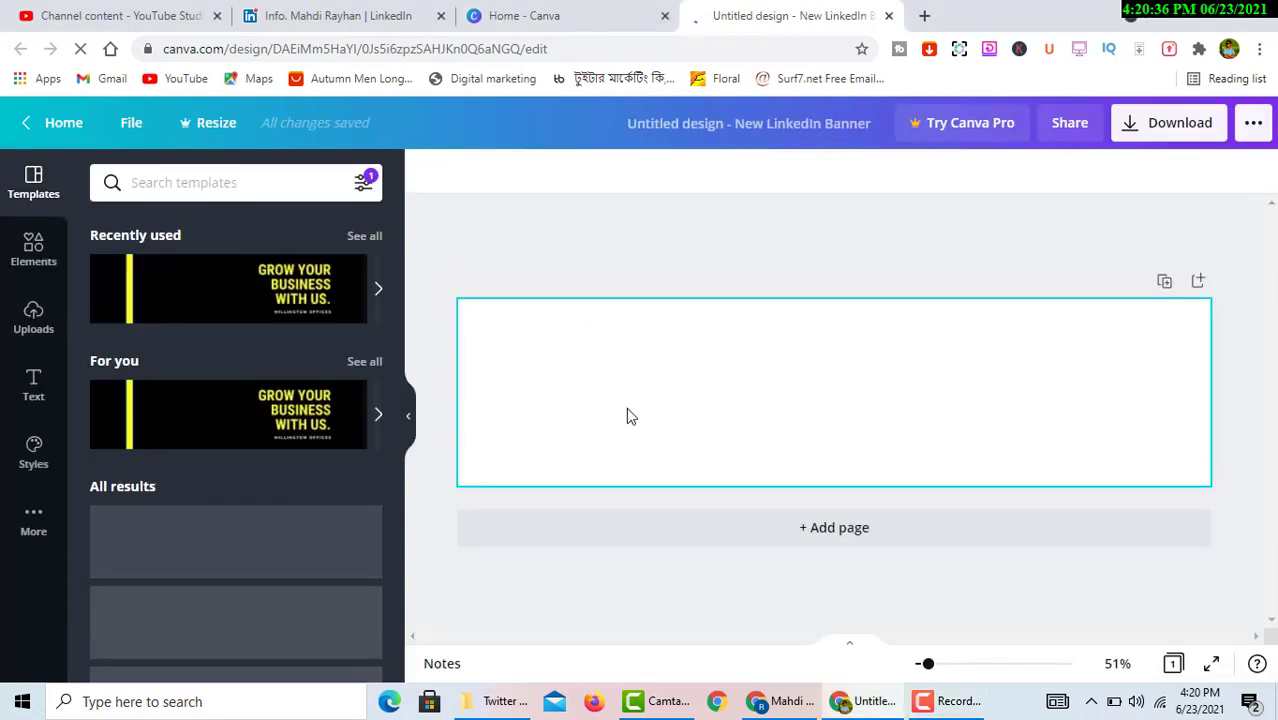
Apply the black and yellow "Grow your business with us." template to the banner and select its headline text
{"action": "left_click", "coordinate": [275, 418]}
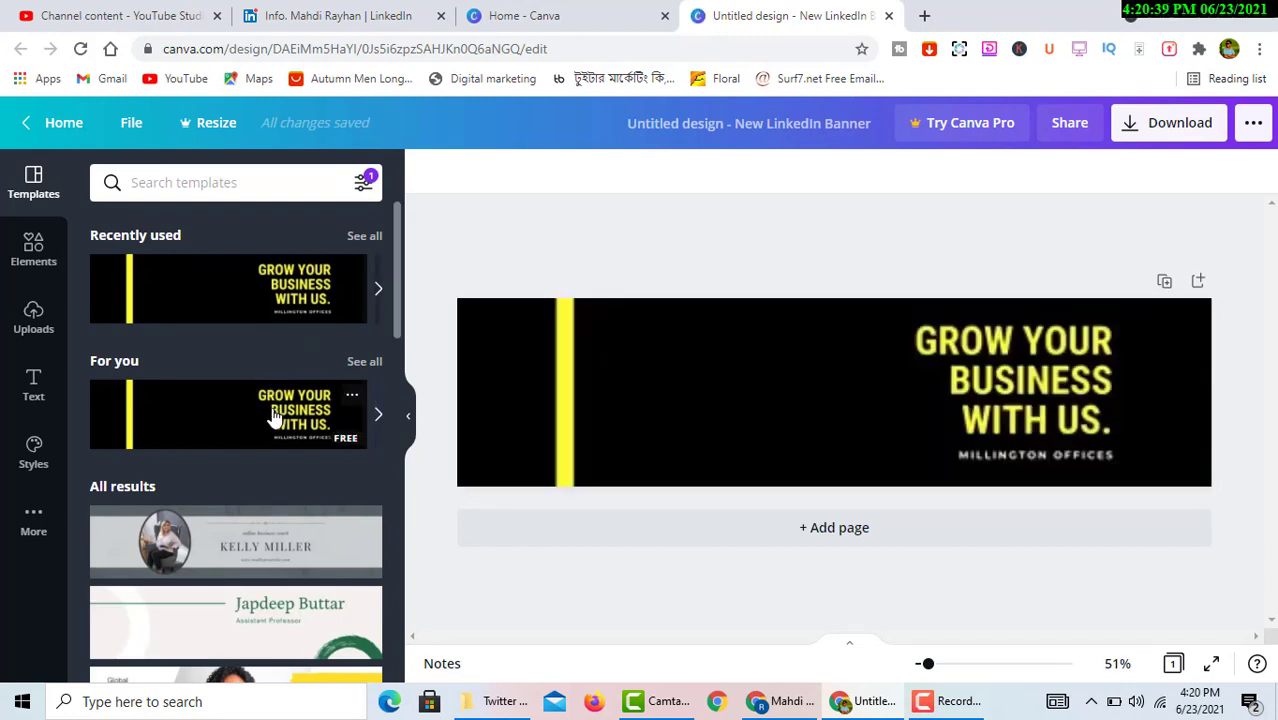
{"action": "left_click", "coordinate": [765, 428]}
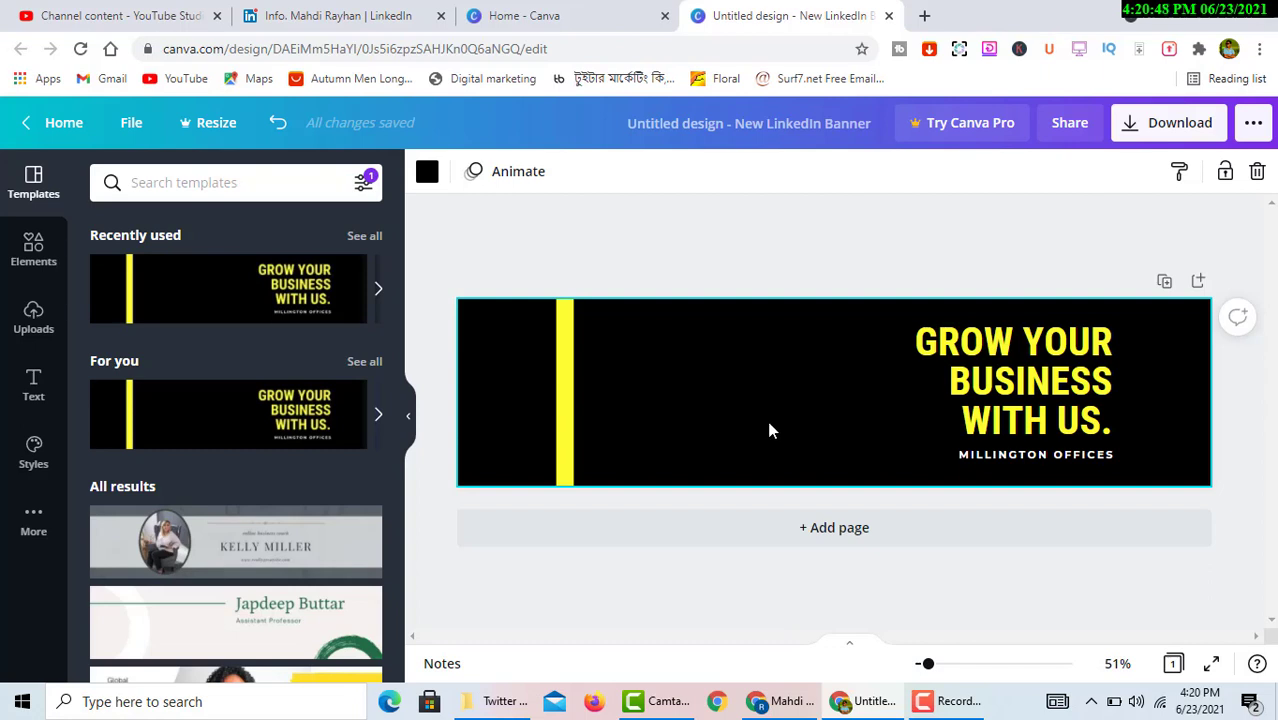
{"action": "left_click", "coordinate": [782, 260]}
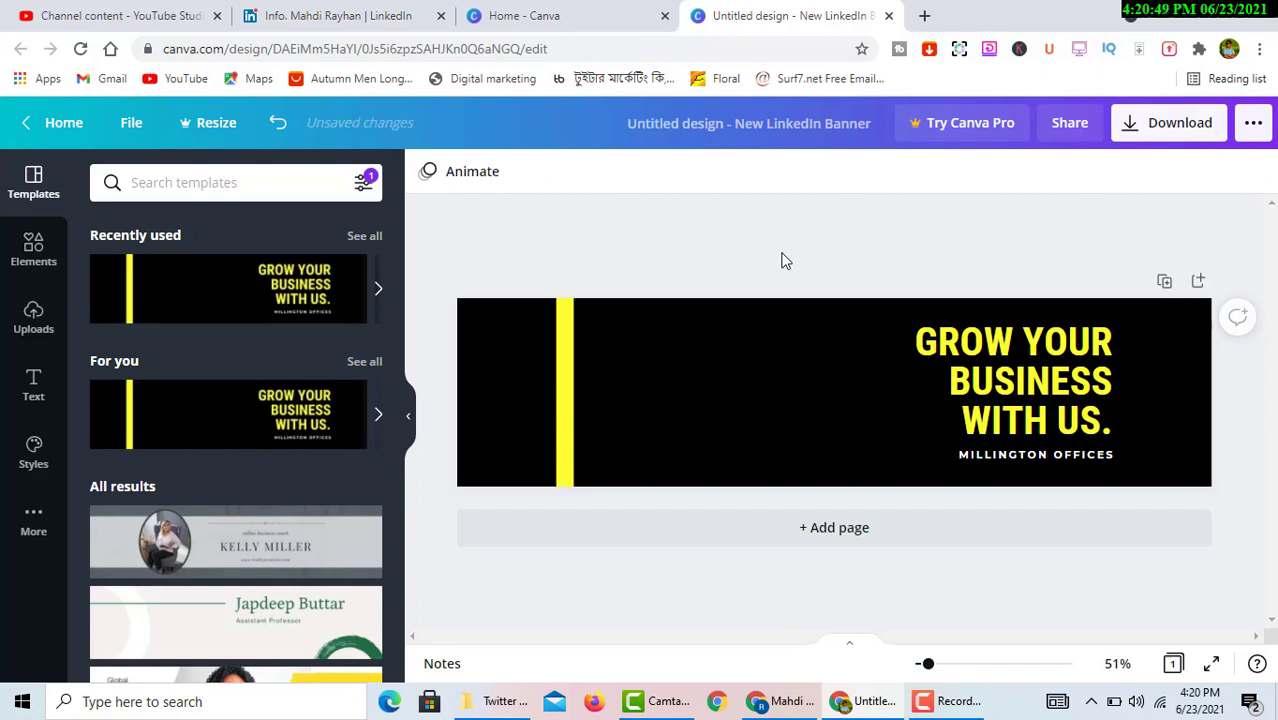
{"action": "left_click", "coordinate": [838, 381]}
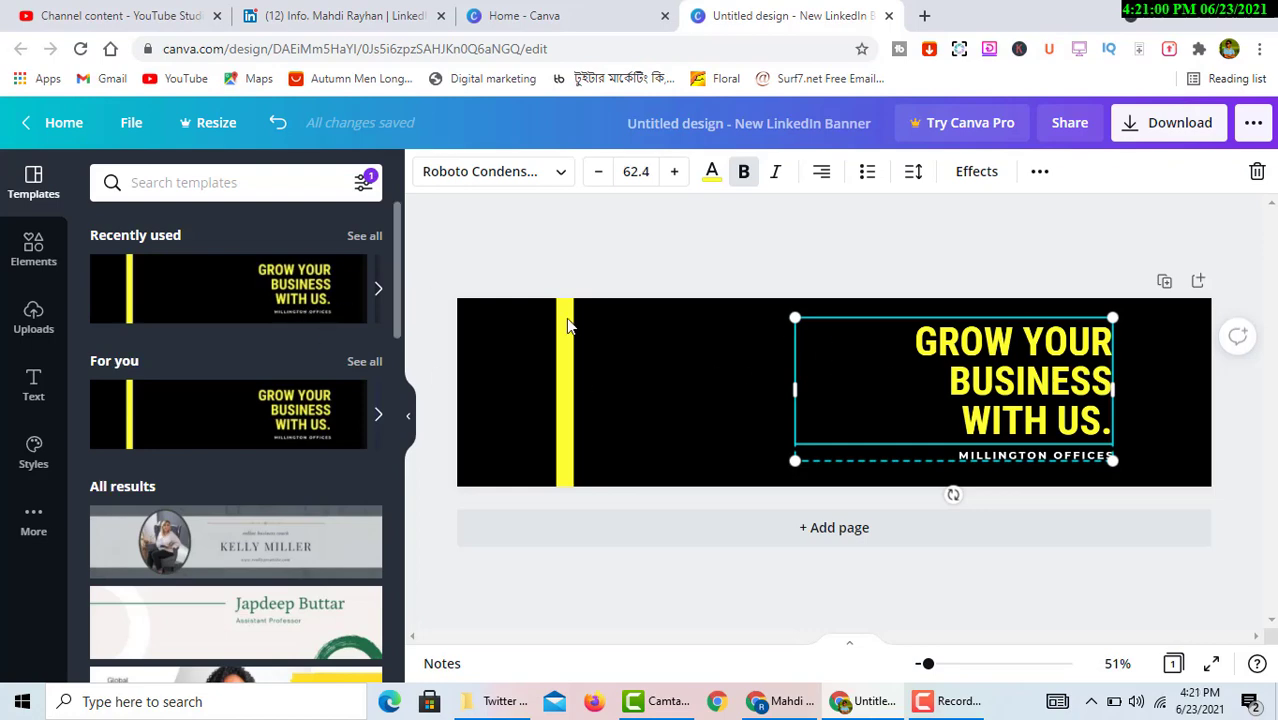
Switch back to the LinkedIn profile and view the edit form of the Digital Marketing Specialist experience, closing it without changes
{"action": "left_click", "coordinate": [342, 12]}
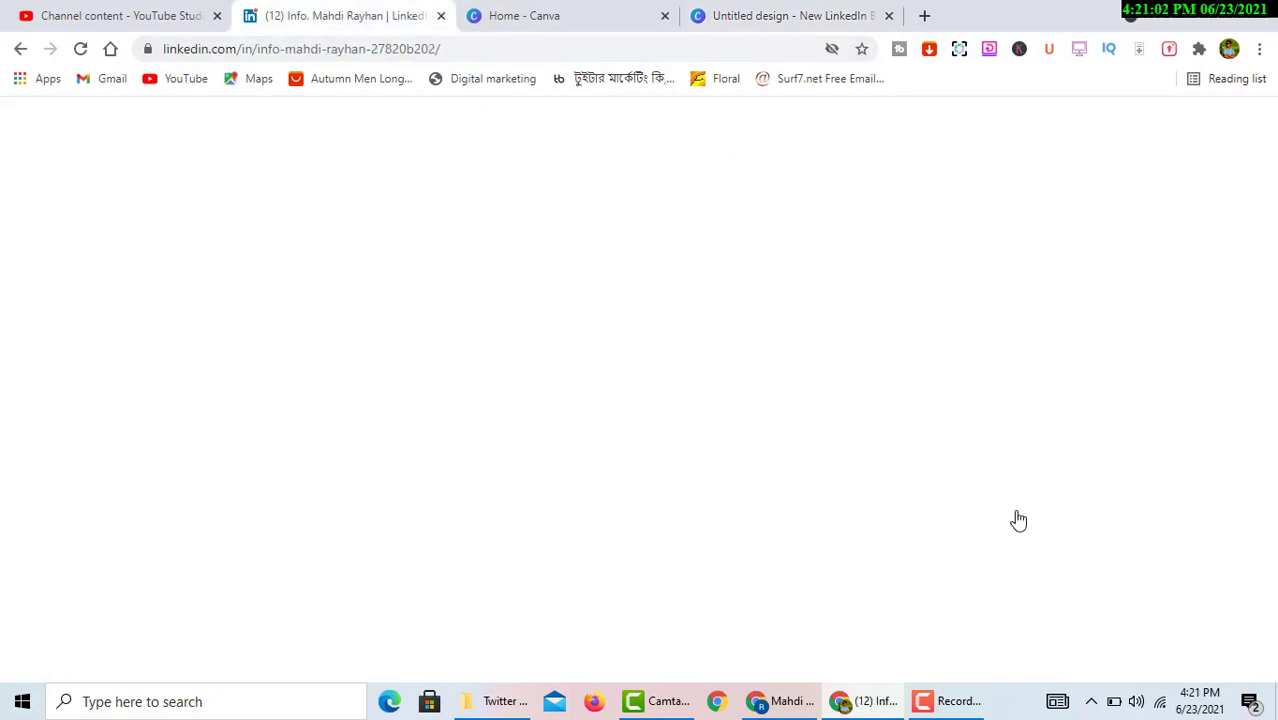
{"action": "scroll", "coordinate": [586, 404], "scroll_direction": "down", "scroll_amount": 3}
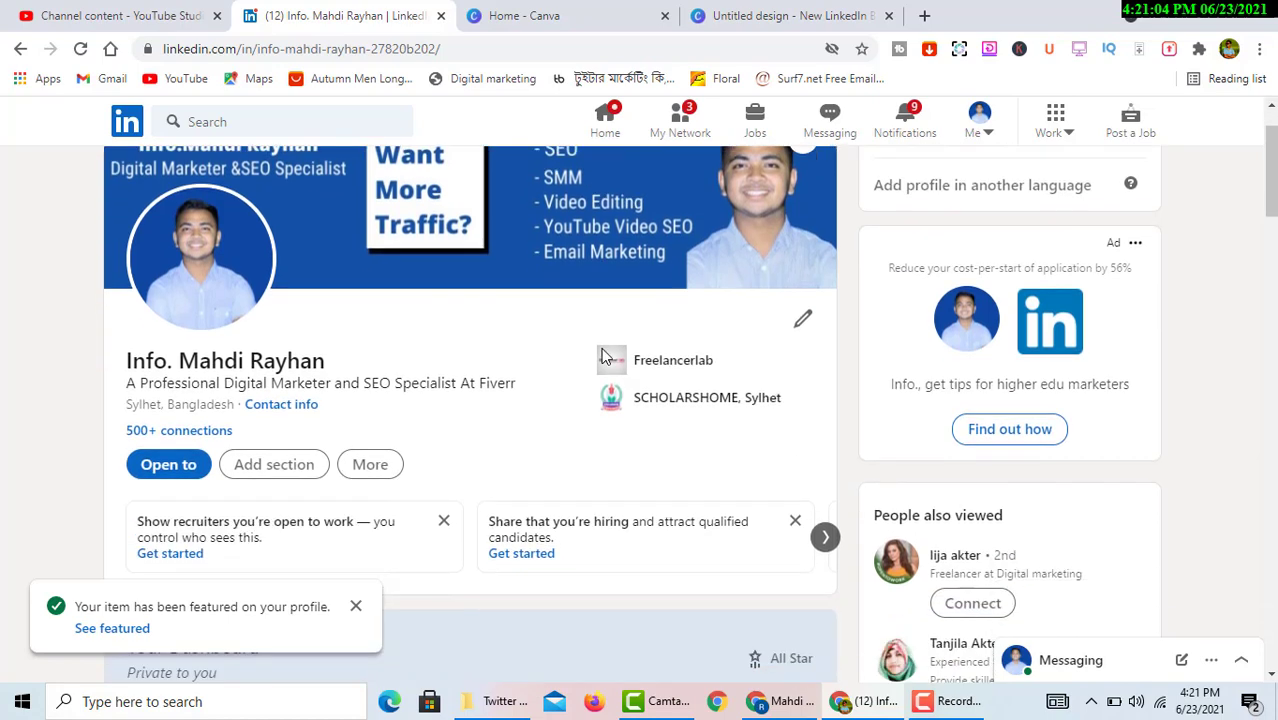
{"action": "scroll", "coordinate": [342, 434], "scroll_direction": "down", "scroll_amount": 1}
{"action": "scroll", "coordinate": [338, 425], "scroll_direction": "down", "scroll_amount": 3}
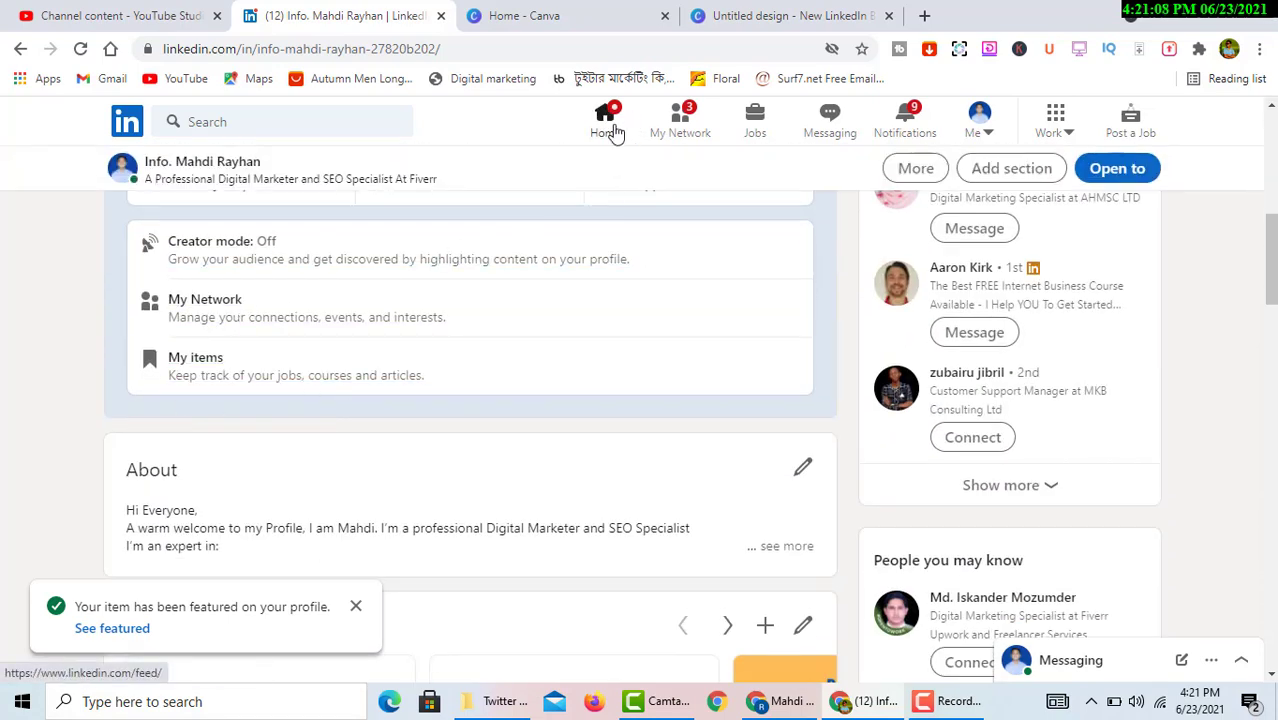
{"action": "scroll", "coordinate": [479, 371], "scroll_direction": "down", "scroll_amount": 4}
{"action": "scroll", "coordinate": [281, 442], "scroll_direction": "down", "scroll_amount": 8}
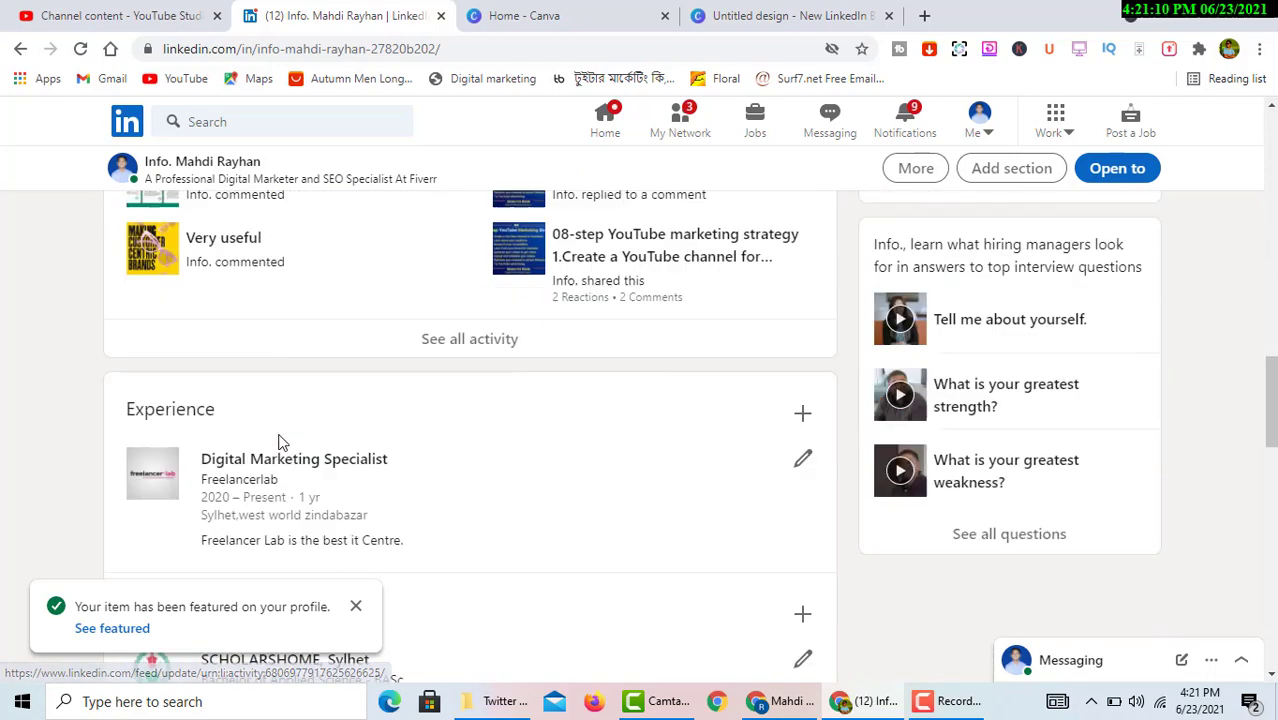
{"action": "scroll", "coordinate": [596, 350], "scroll_direction": "up", "scroll_amount": 2}
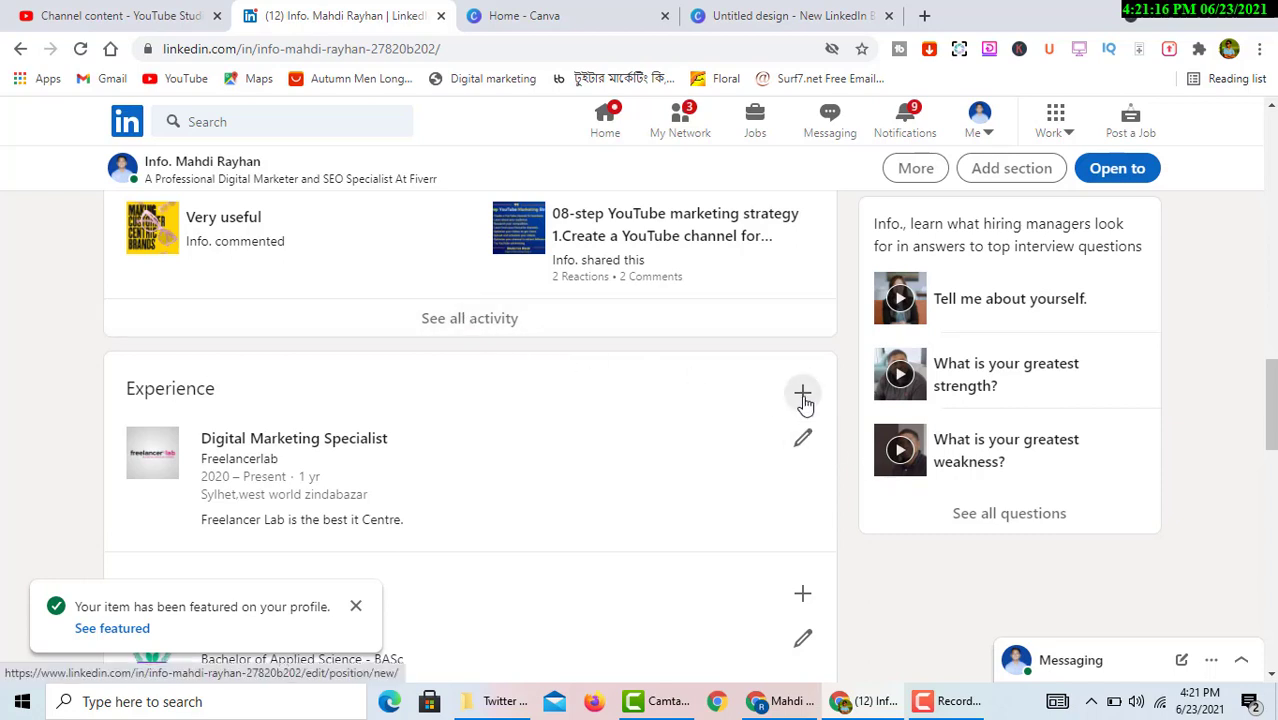
{"action": "left_click", "coordinate": [809, 446]}
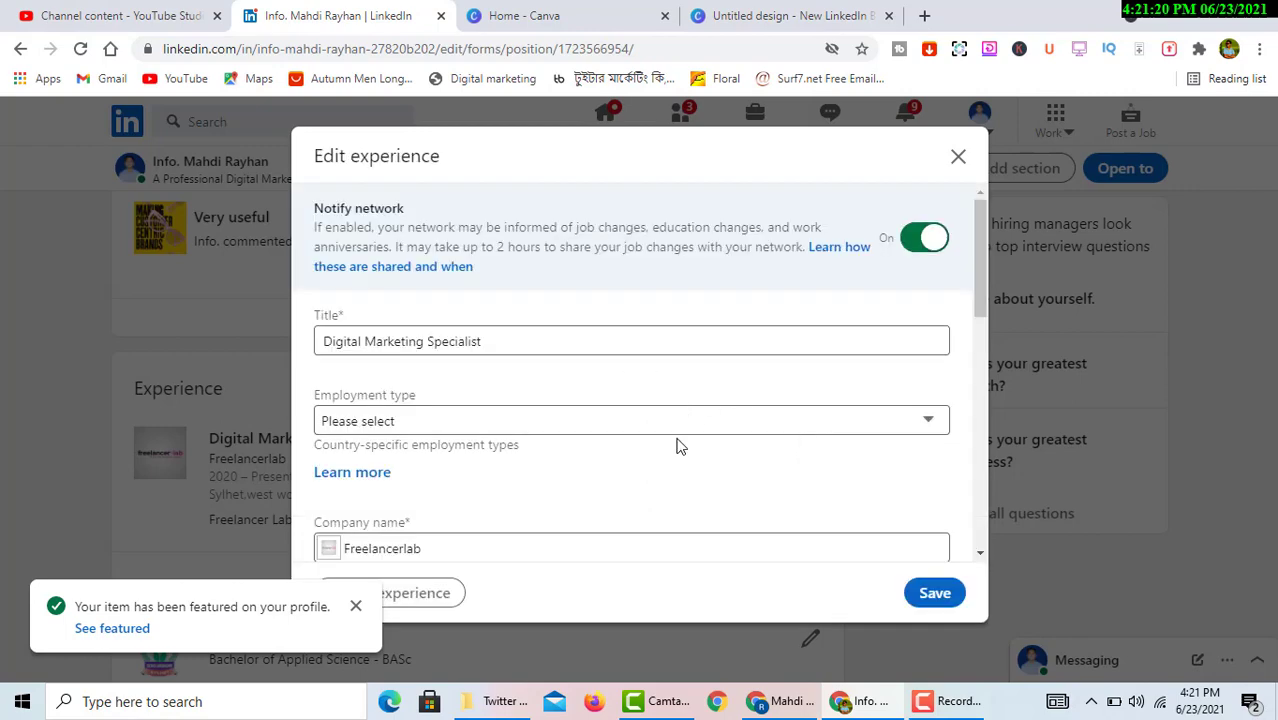
{"action": "left_click", "coordinate": [956, 159]}
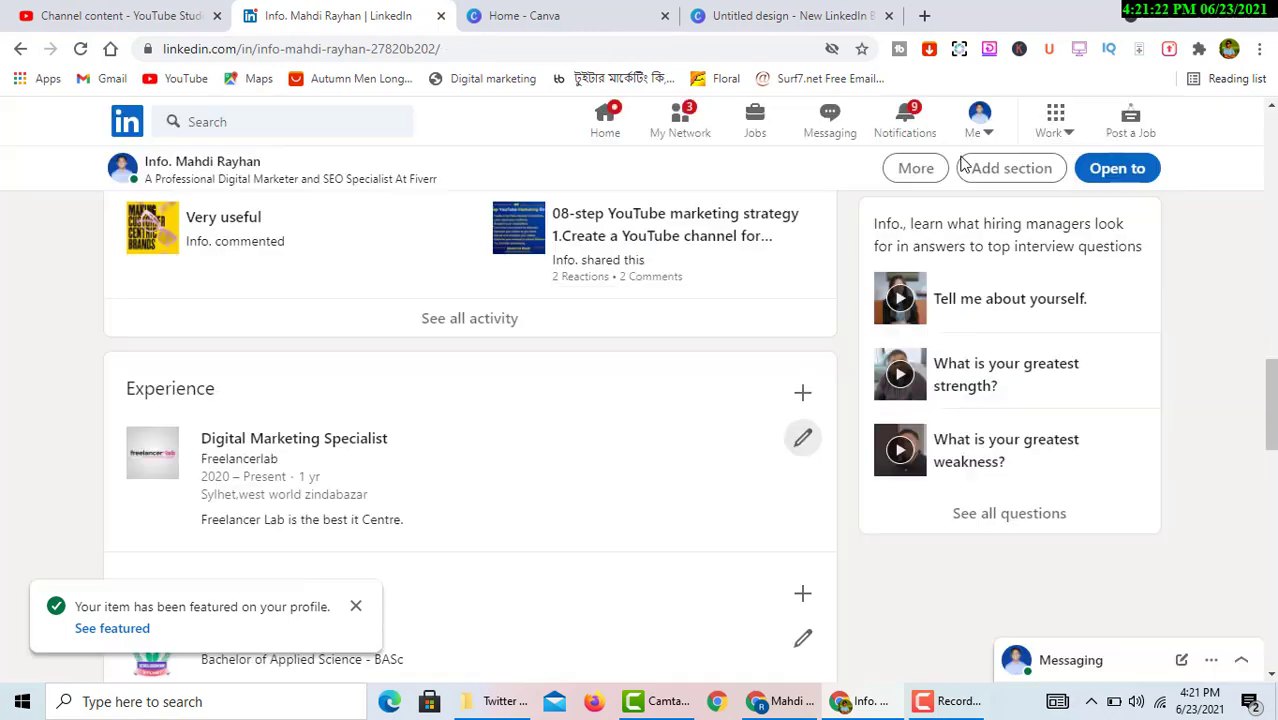
Look through the fields of a new experience entry from title to headline, try saving it empty and close the form
{"action": "left_click", "coordinate": [806, 394]}
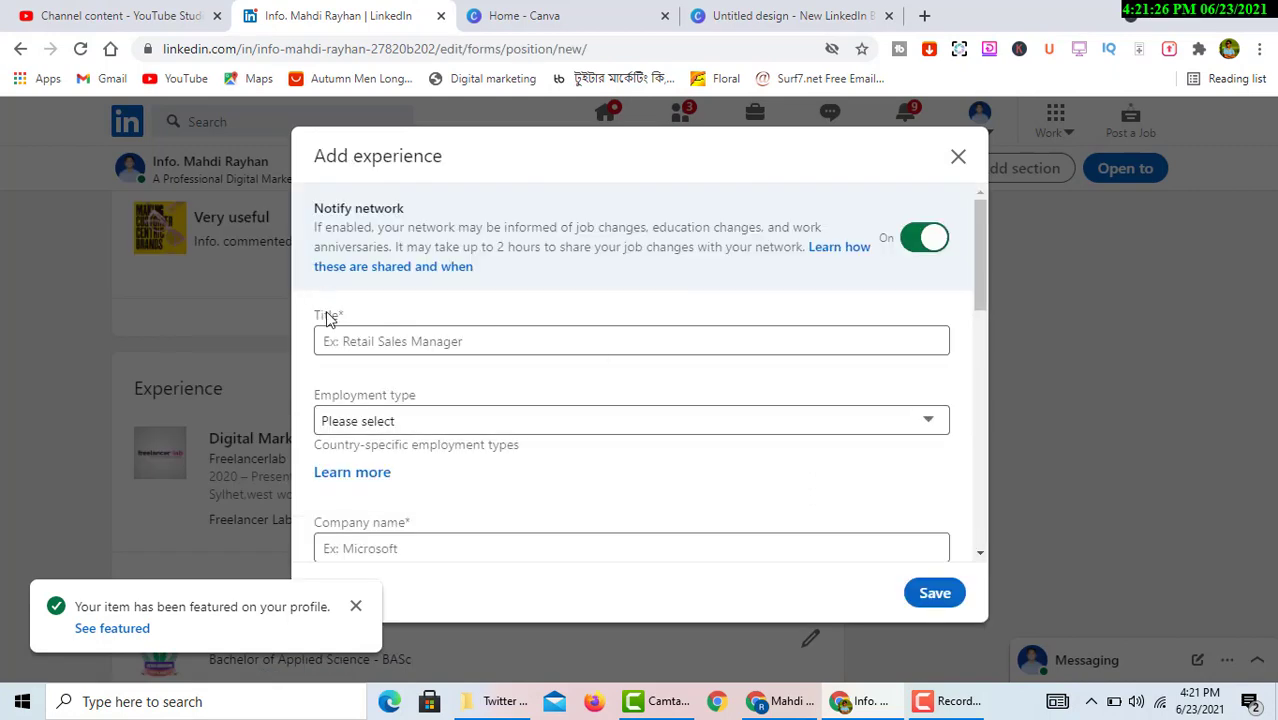
{"action": "scroll", "coordinate": [400, 285], "scroll_direction": "down", "scroll_amount": 2}
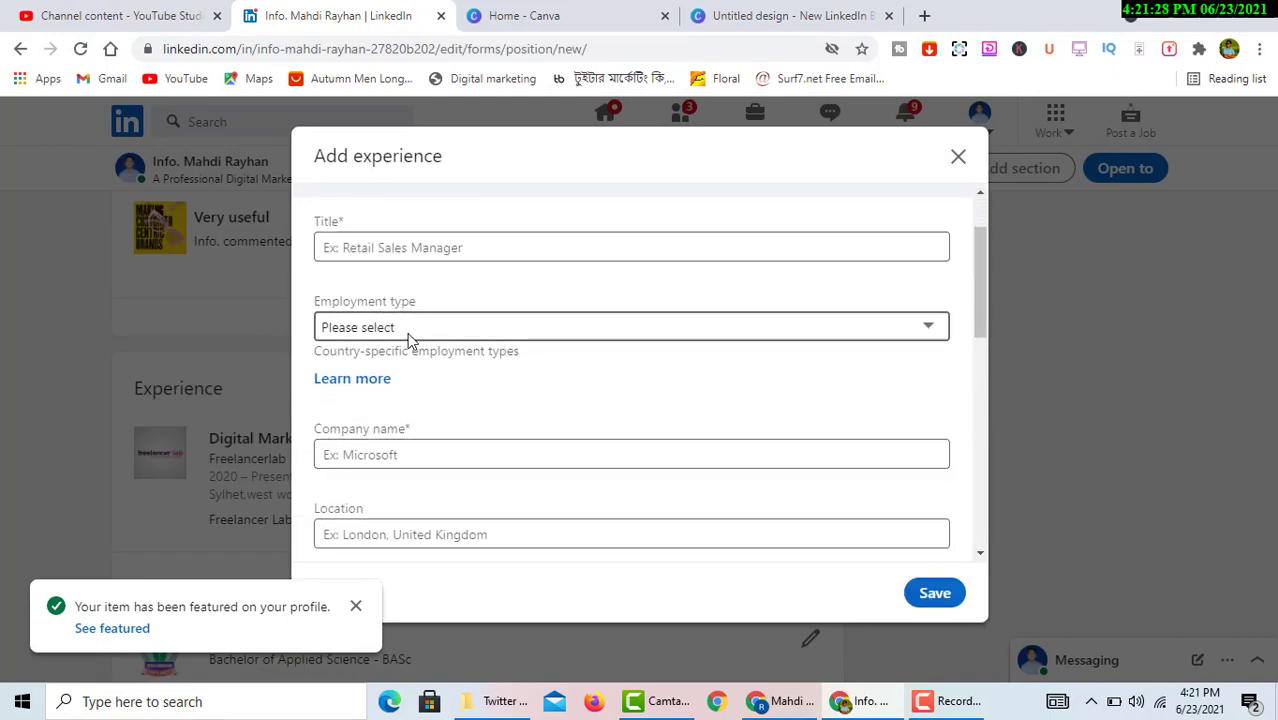
{"action": "scroll", "coordinate": [415, 334], "scroll_direction": "down", "scroll_amount": 1}
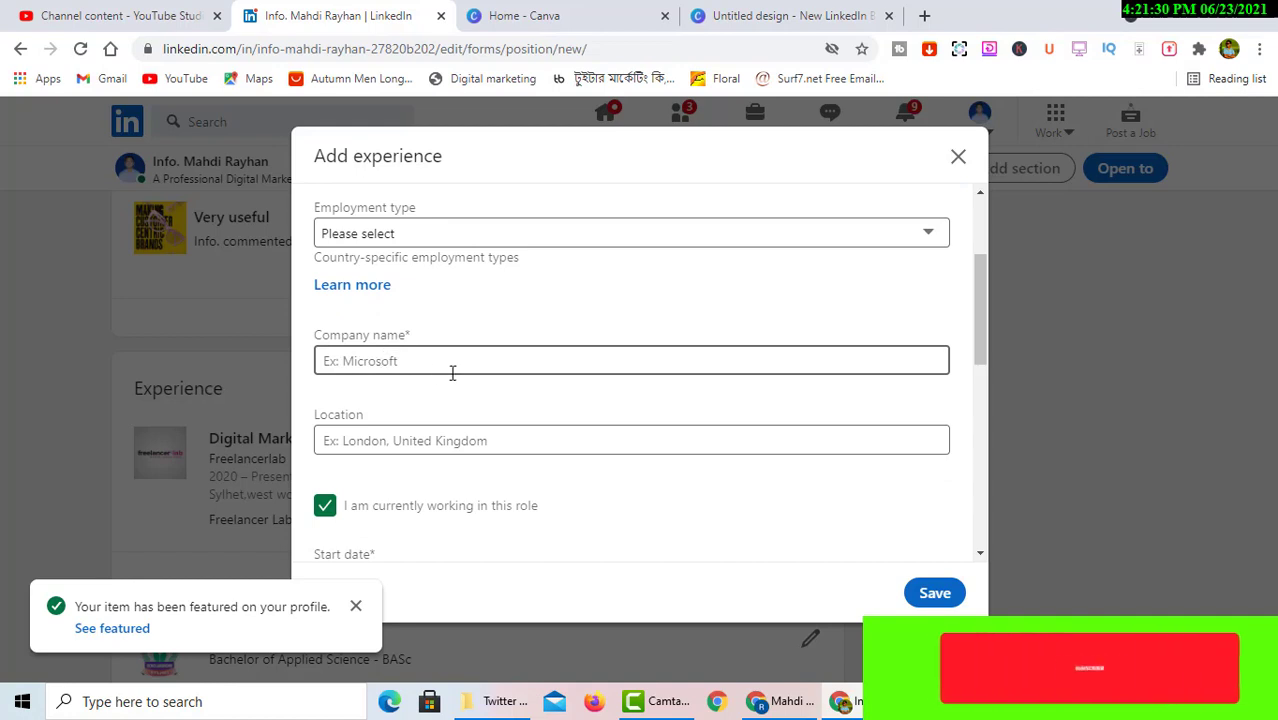
{"action": "scroll", "coordinate": [540, 456], "scroll_direction": "down", "scroll_amount": 1}
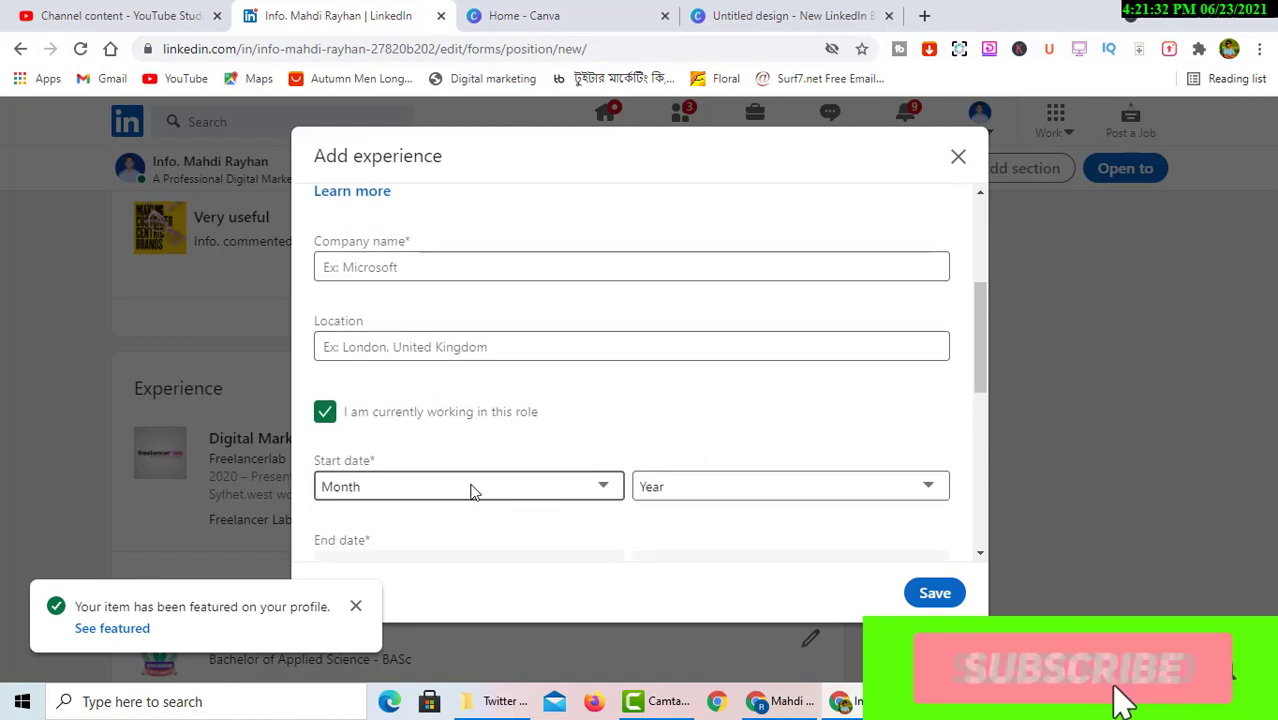
{"action": "scroll", "coordinate": [650, 420], "scroll_direction": "down", "scroll_amount": 2}
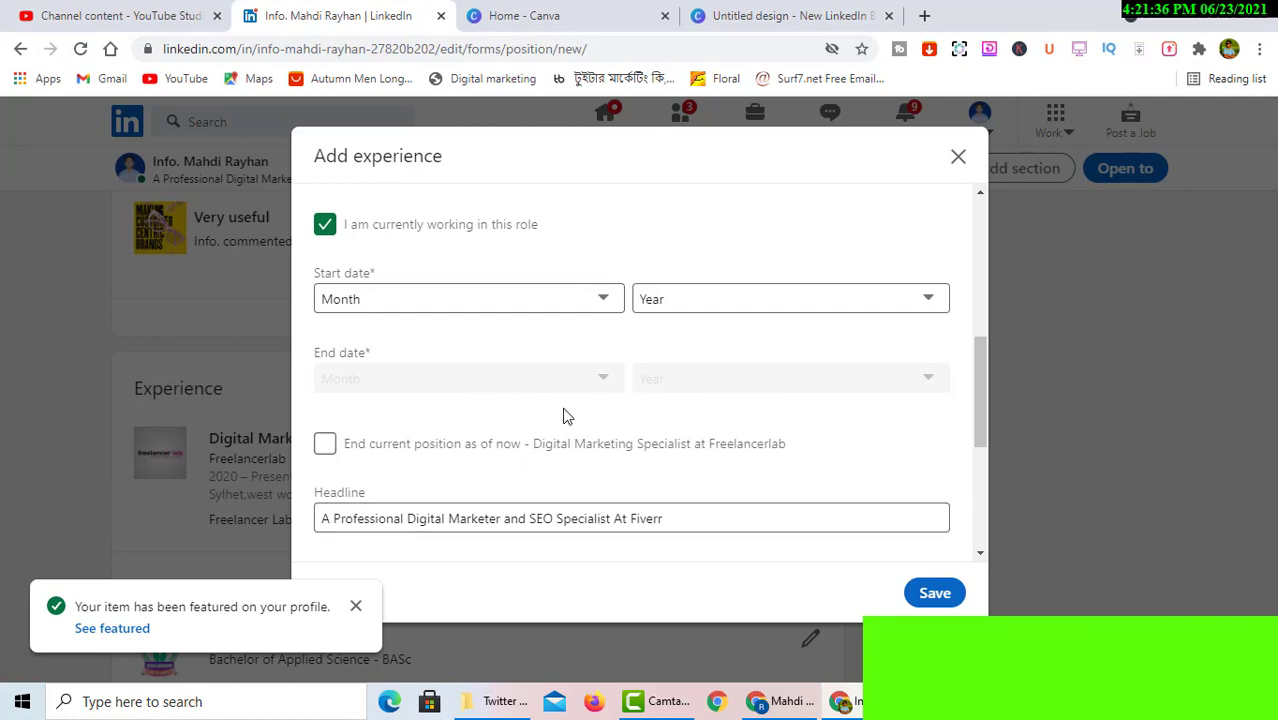
{"action": "left_click", "coordinate": [926, 603]}
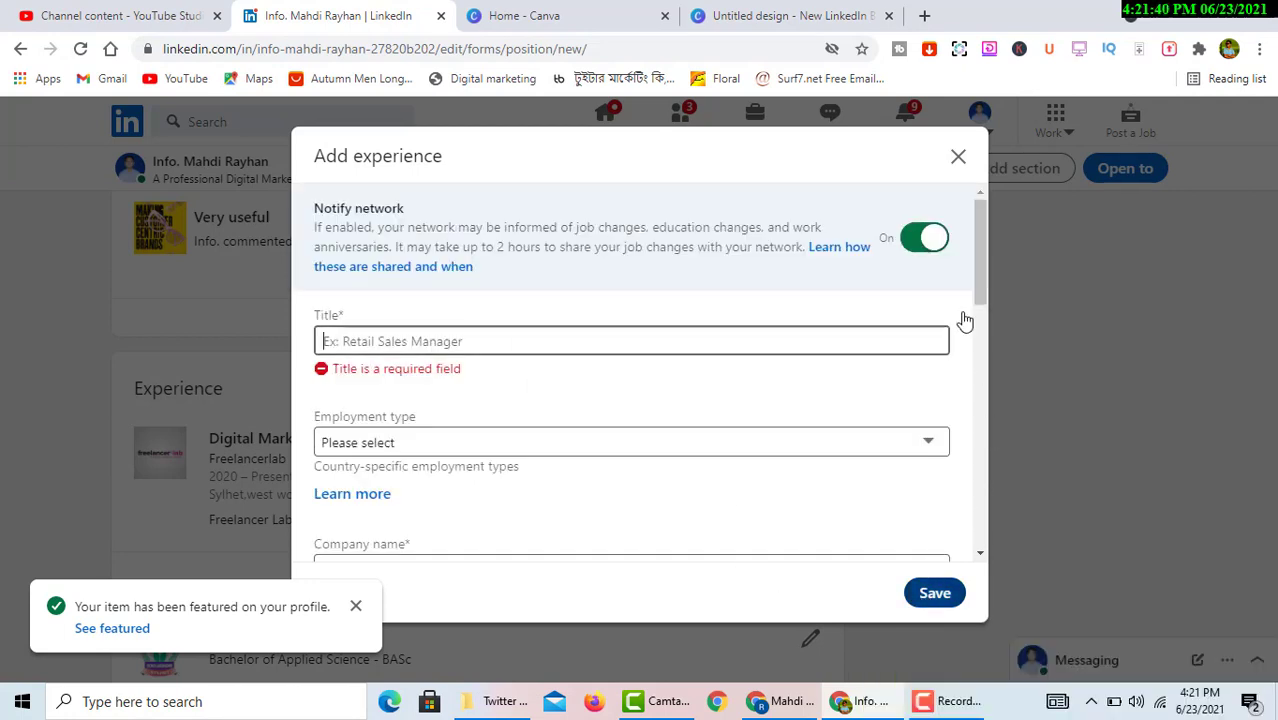
{"action": "left_click", "coordinate": [957, 157]}
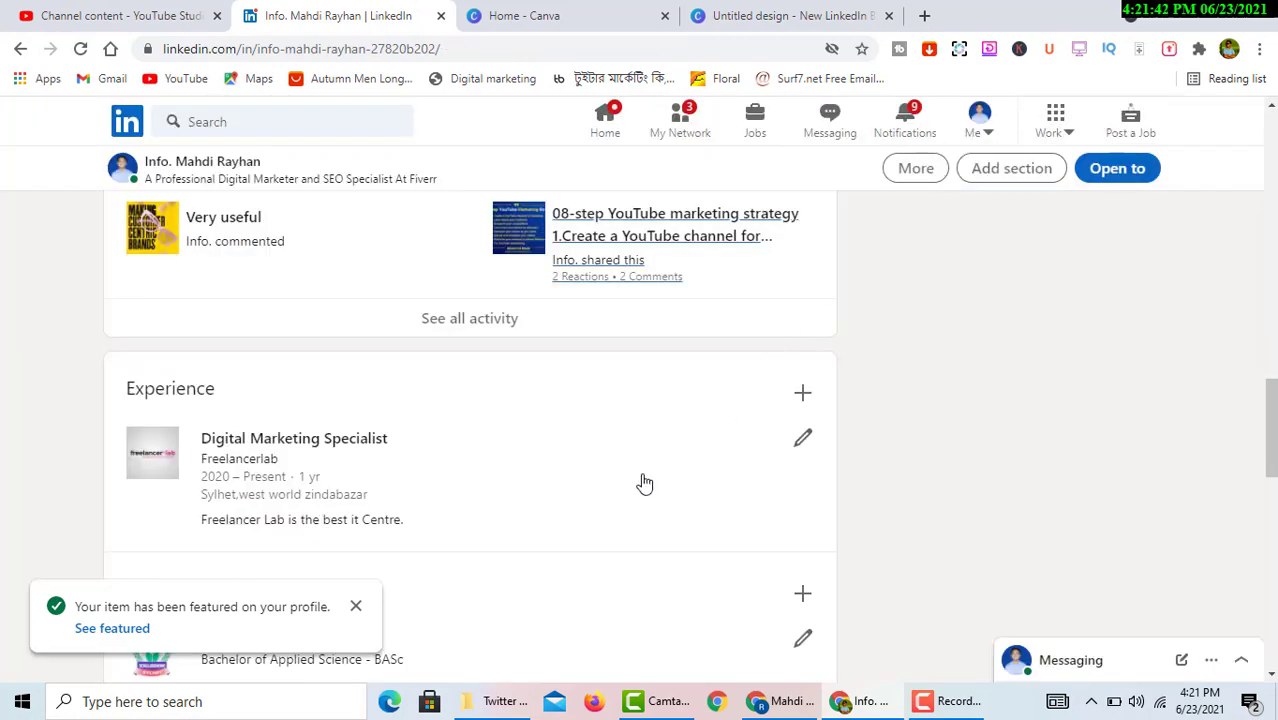
Examine the Education entries and the full Skills & endorsements list, expanding the skills and collapsing them again
{"action": "scroll", "coordinate": [644, 484], "scroll_direction": "down", "scroll_amount": 2}
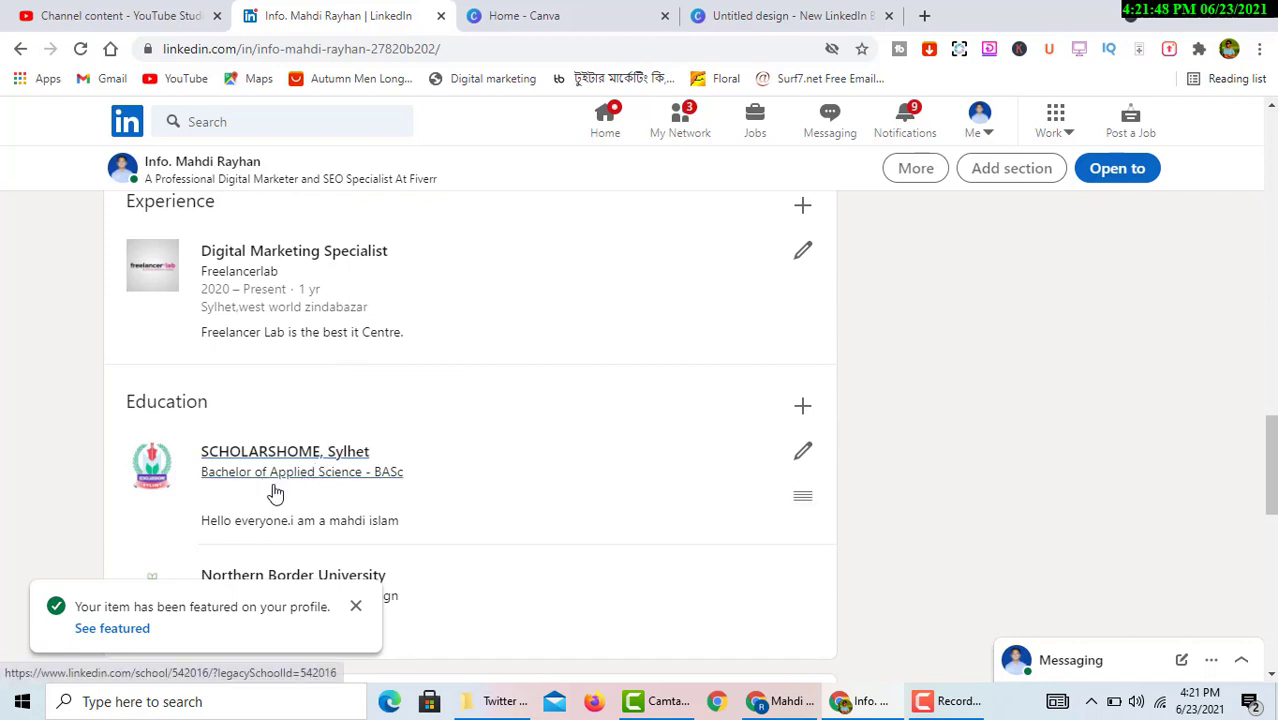
{"action": "scroll", "coordinate": [300, 470], "scroll_direction": "down", "scroll_amount": 1}
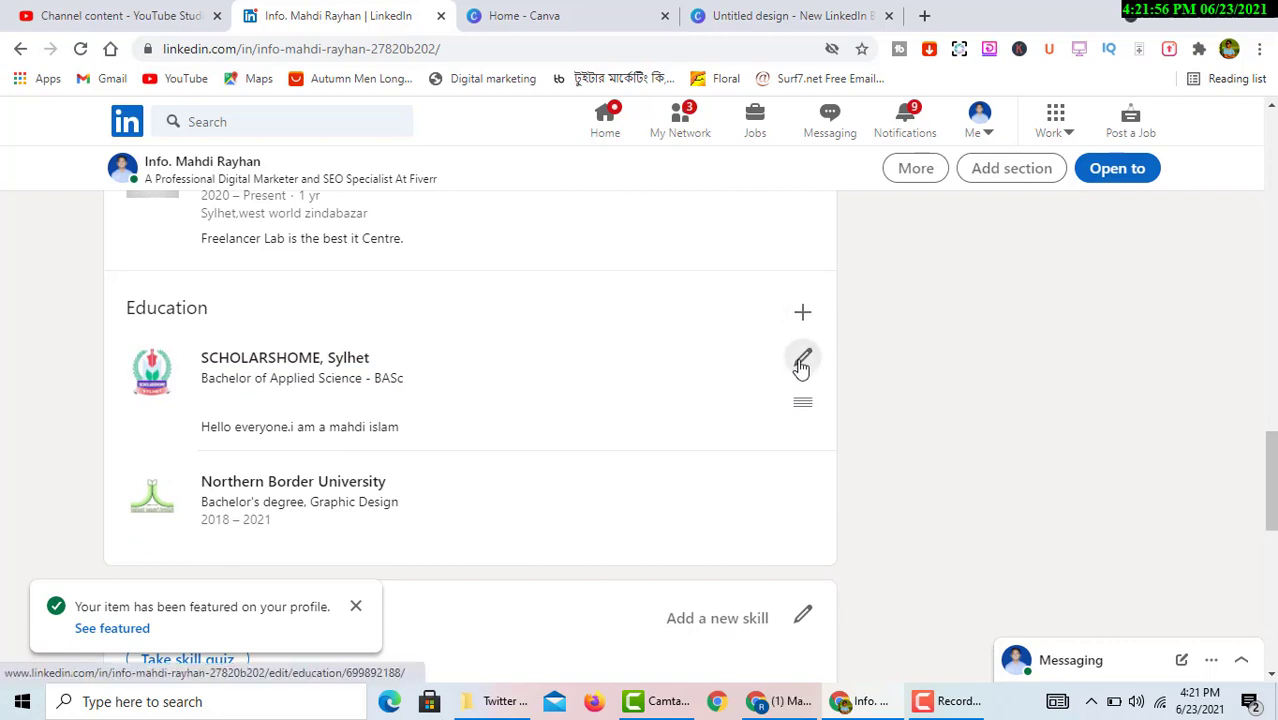
{"action": "scroll", "coordinate": [600, 420], "scroll_direction": "down", "scroll_amount": 3}
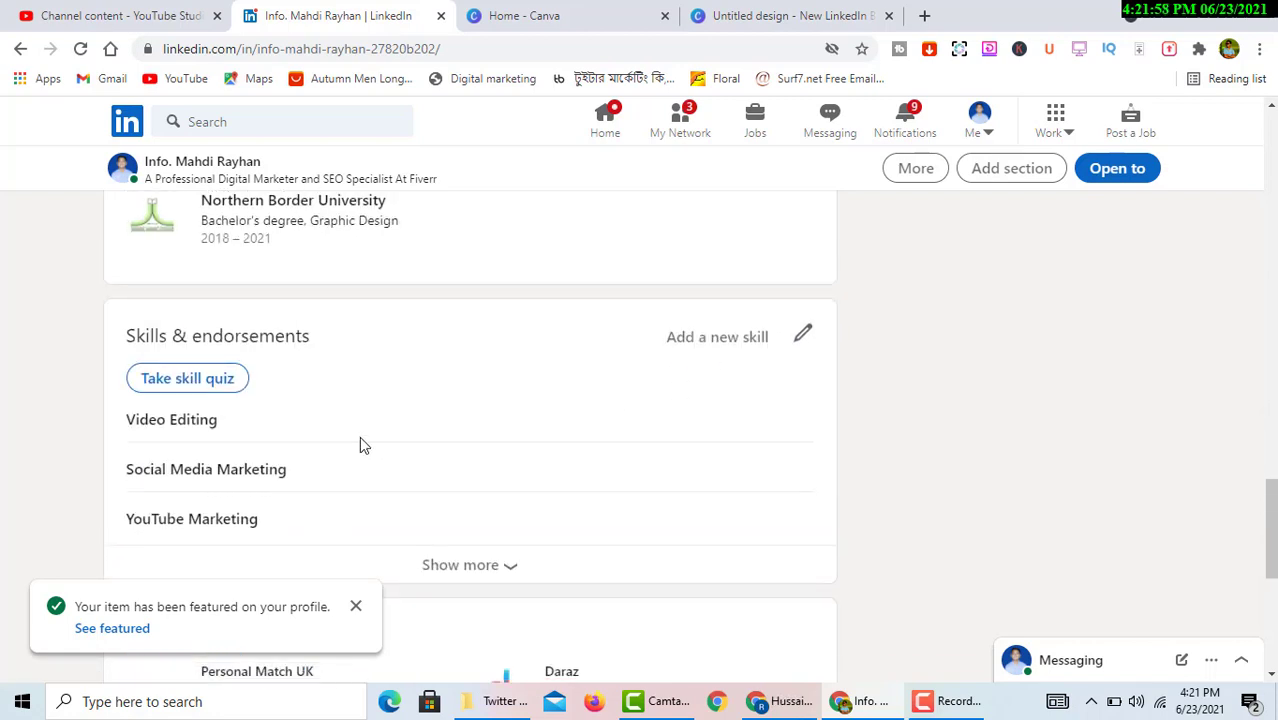
{"action": "scroll", "coordinate": [290, 372], "scroll_direction": "down", "scroll_amount": 1}
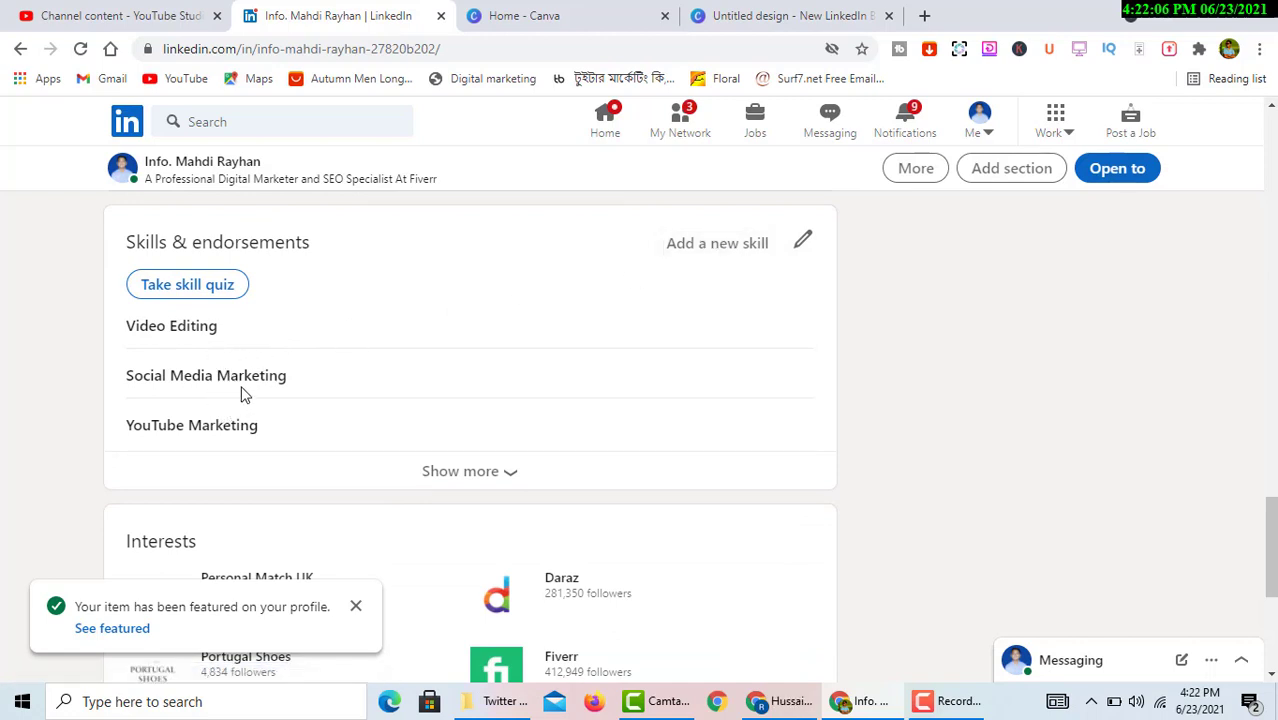
{"action": "left_click", "coordinate": [442, 478]}
{"action": "scroll", "coordinate": [230, 481], "scroll_direction": "down", "scroll_amount": 1}
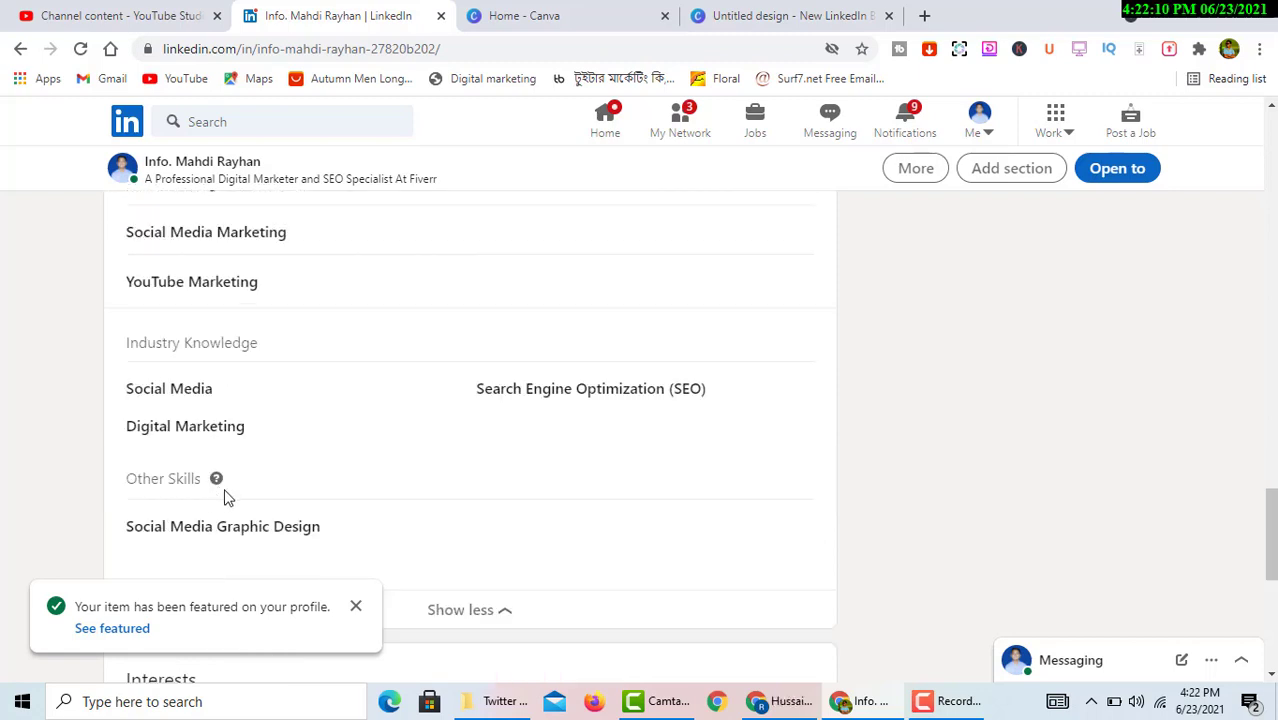
{"action": "scroll", "coordinate": [252, 535], "scroll_direction": "down", "scroll_amount": 1}
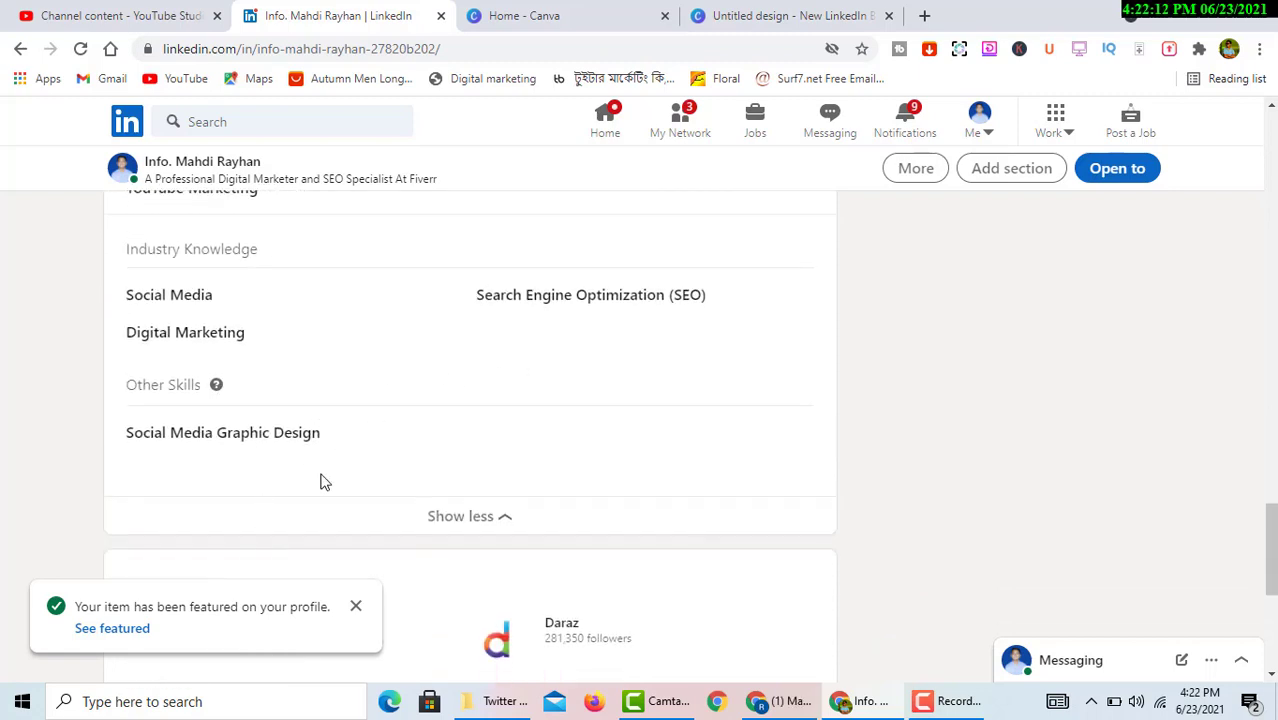
{"action": "scroll", "coordinate": [300, 416], "scroll_direction": "up", "scroll_amount": 3}
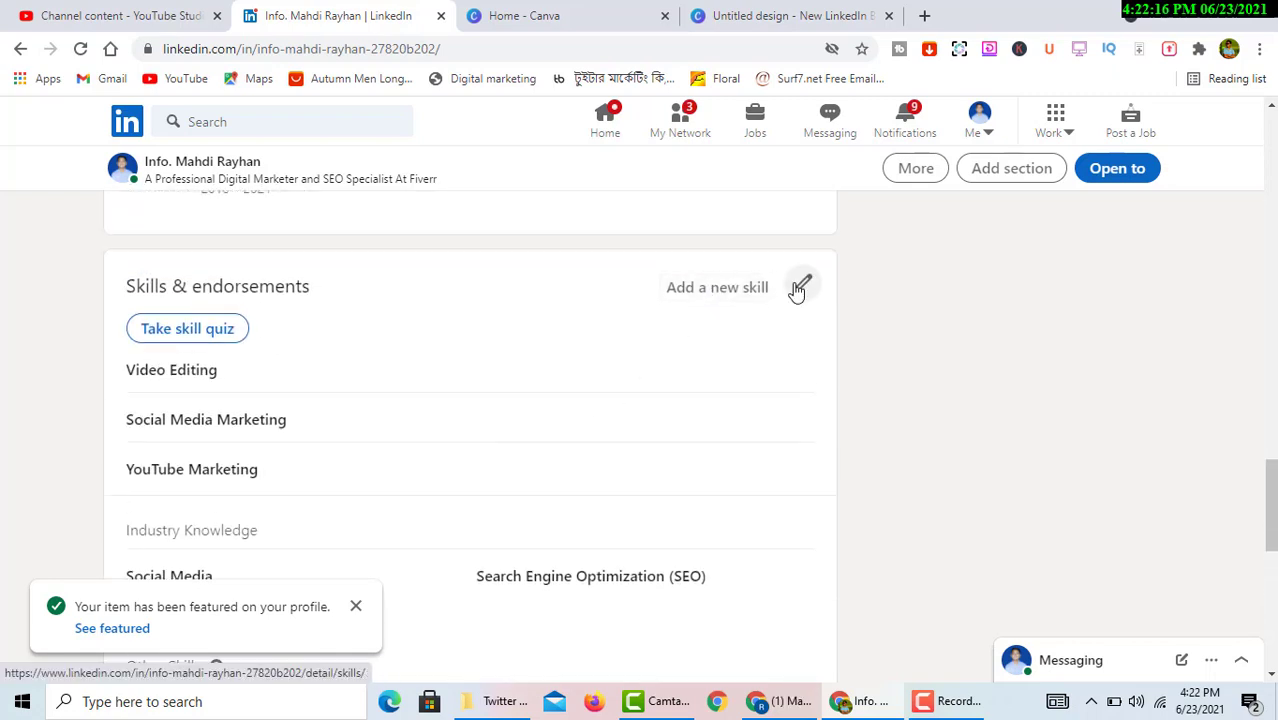
{"action": "scroll", "coordinate": [630, 377], "scroll_direction": "down", "scroll_amount": 4}
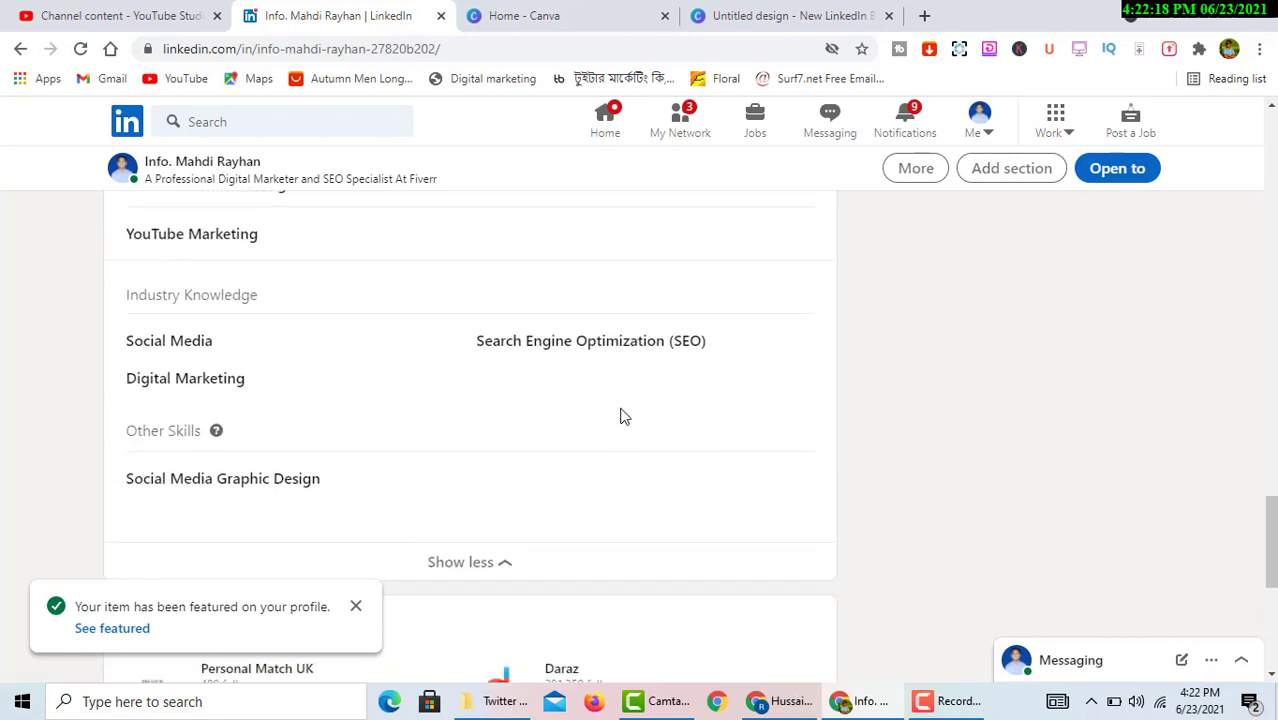
{"action": "left_click", "coordinate": [463, 432]}
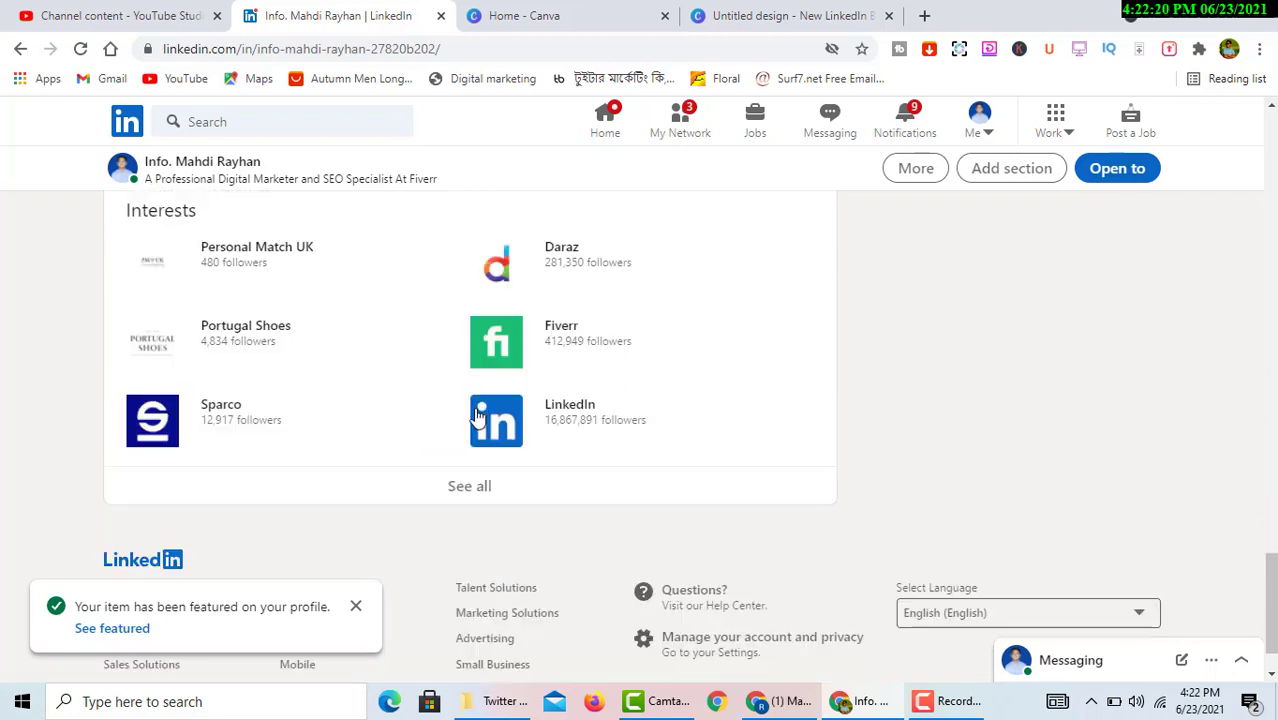
Look over the Interests section and go back up through the profile's Activity to the Featured section
{"action": "scroll", "coordinate": [480, 395], "scroll_direction": "down", "scroll_amount": 1}
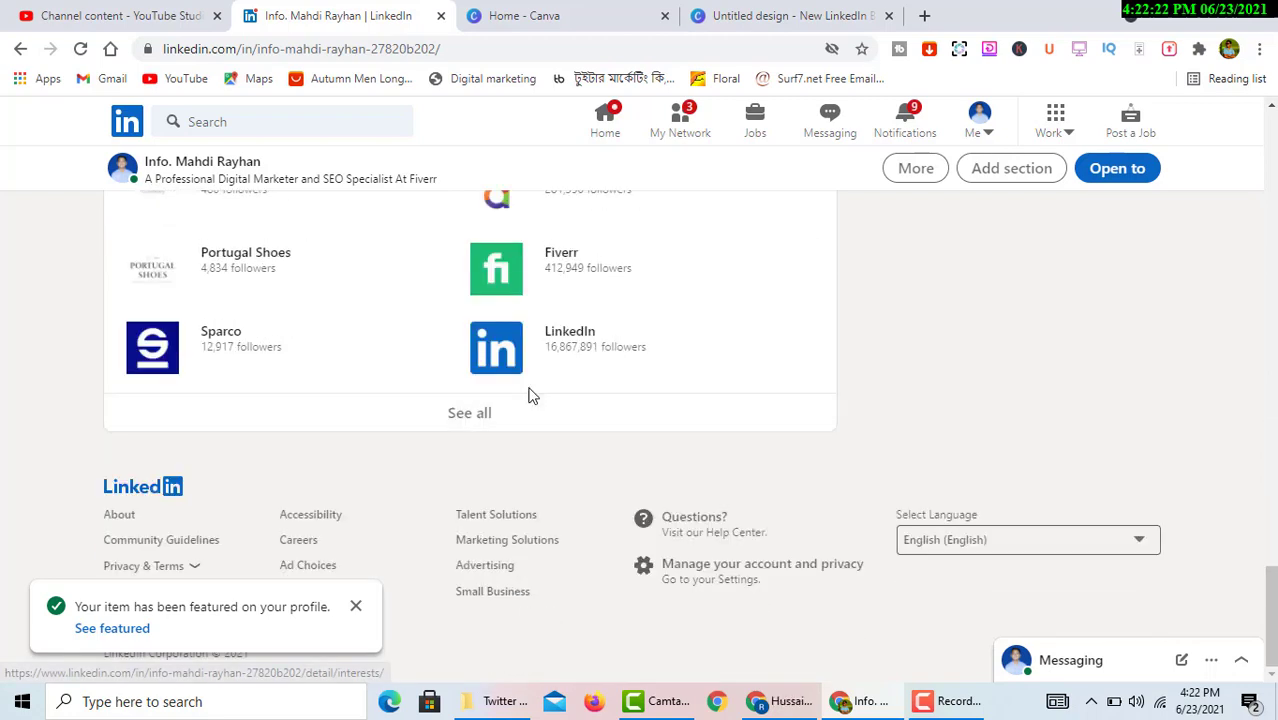
{"action": "scroll", "coordinate": [529, 396], "scroll_direction": "up", "scroll_amount": 3}
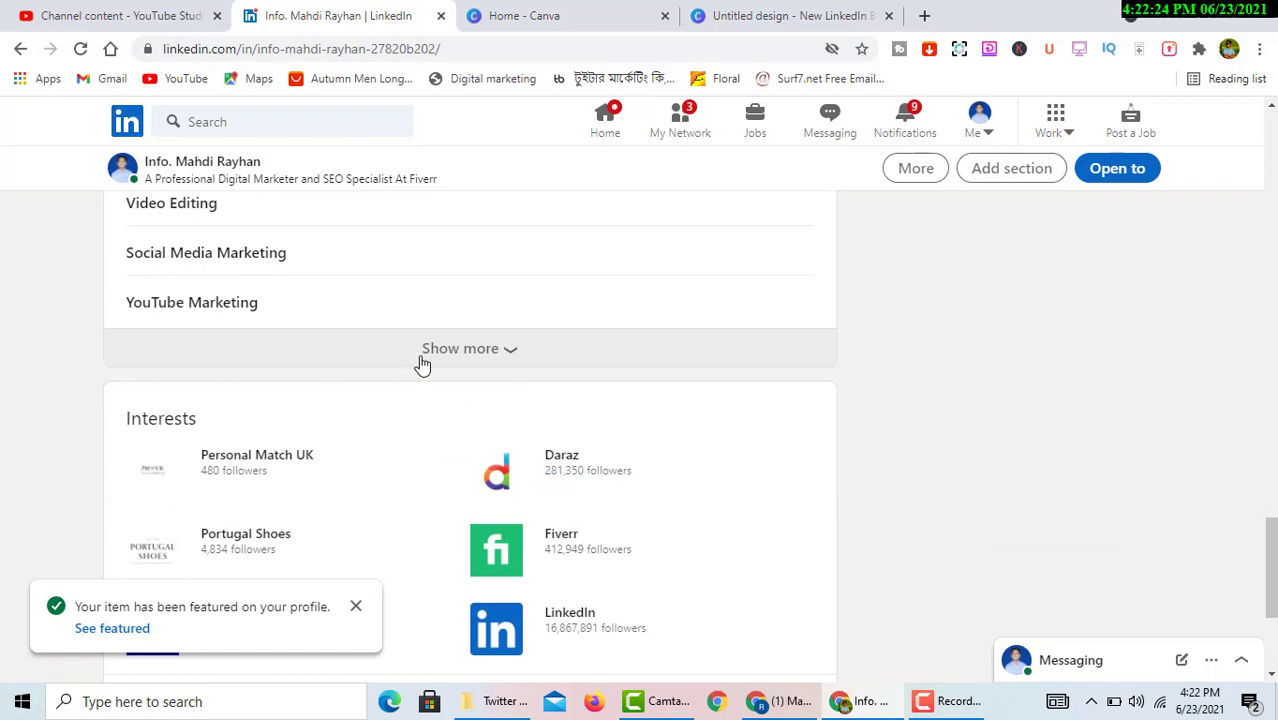
{"action": "scroll", "coordinate": [585, 362], "scroll_direction": "up", "scroll_amount": 8}
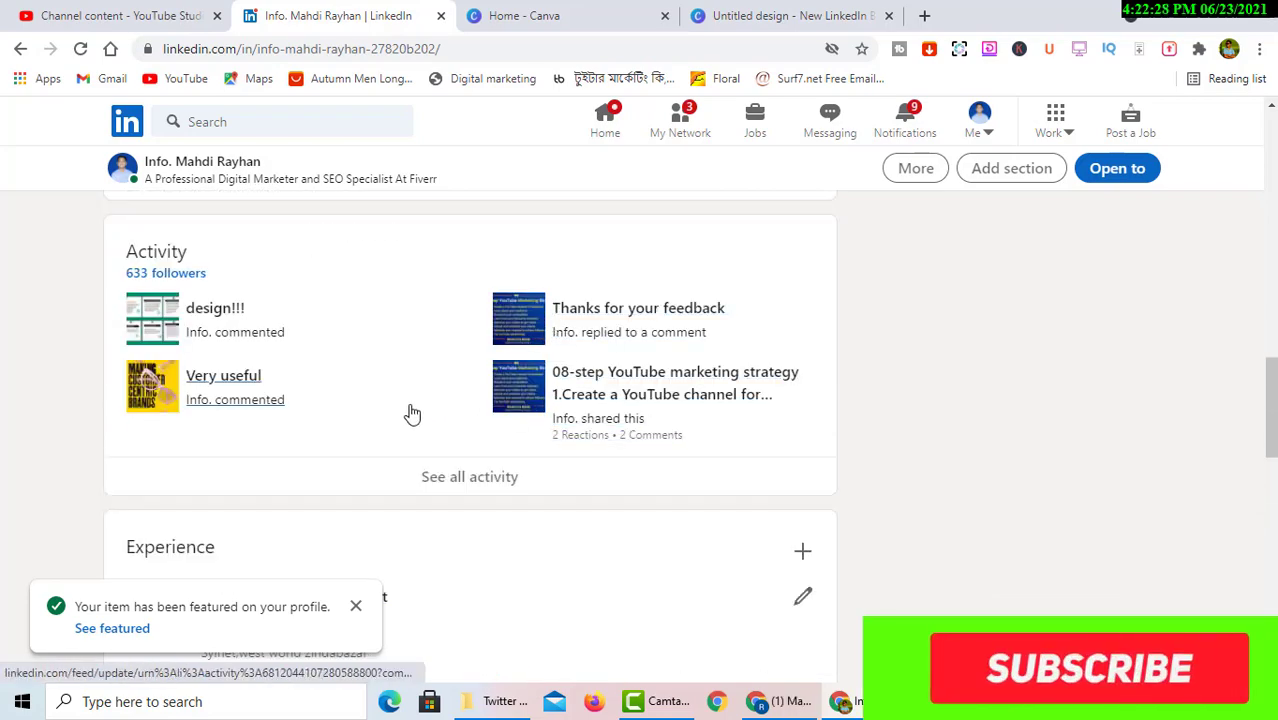
{"action": "scroll", "coordinate": [442, 393], "scroll_direction": "up", "scroll_amount": 3}
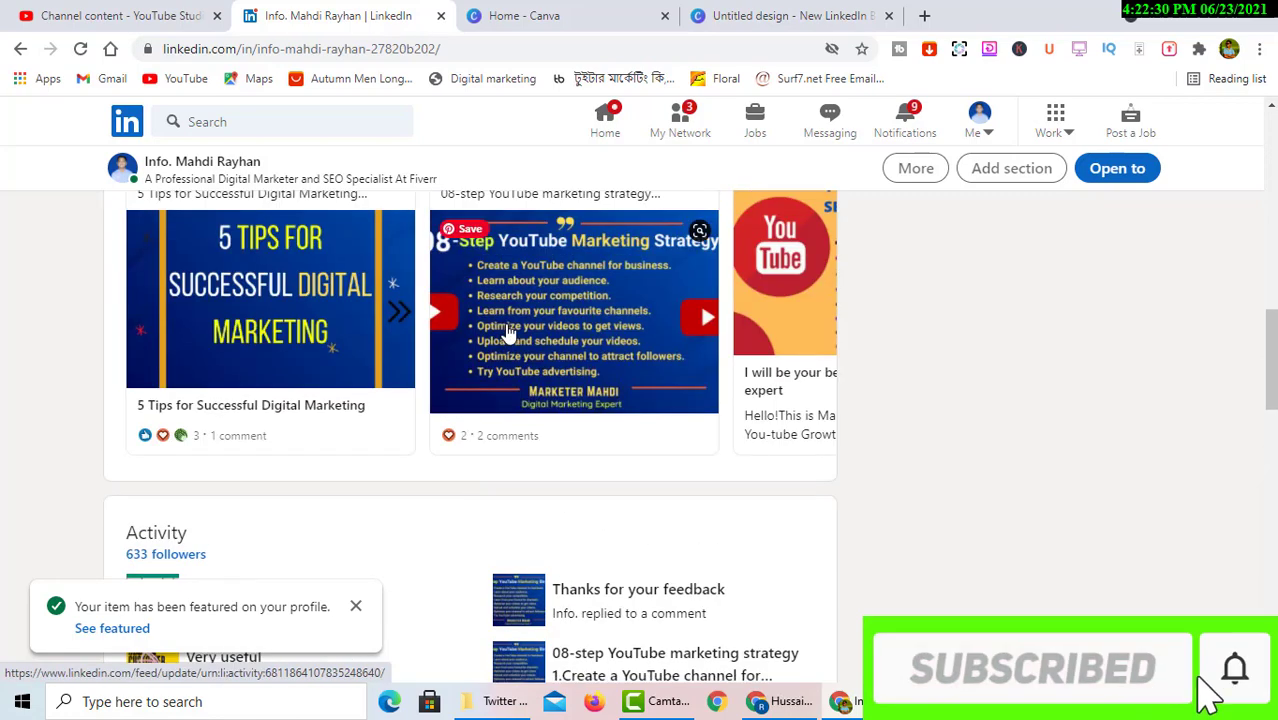
{"action": "scroll", "coordinate": [508, 335], "scroll_direction": "up", "scroll_amount": 1}
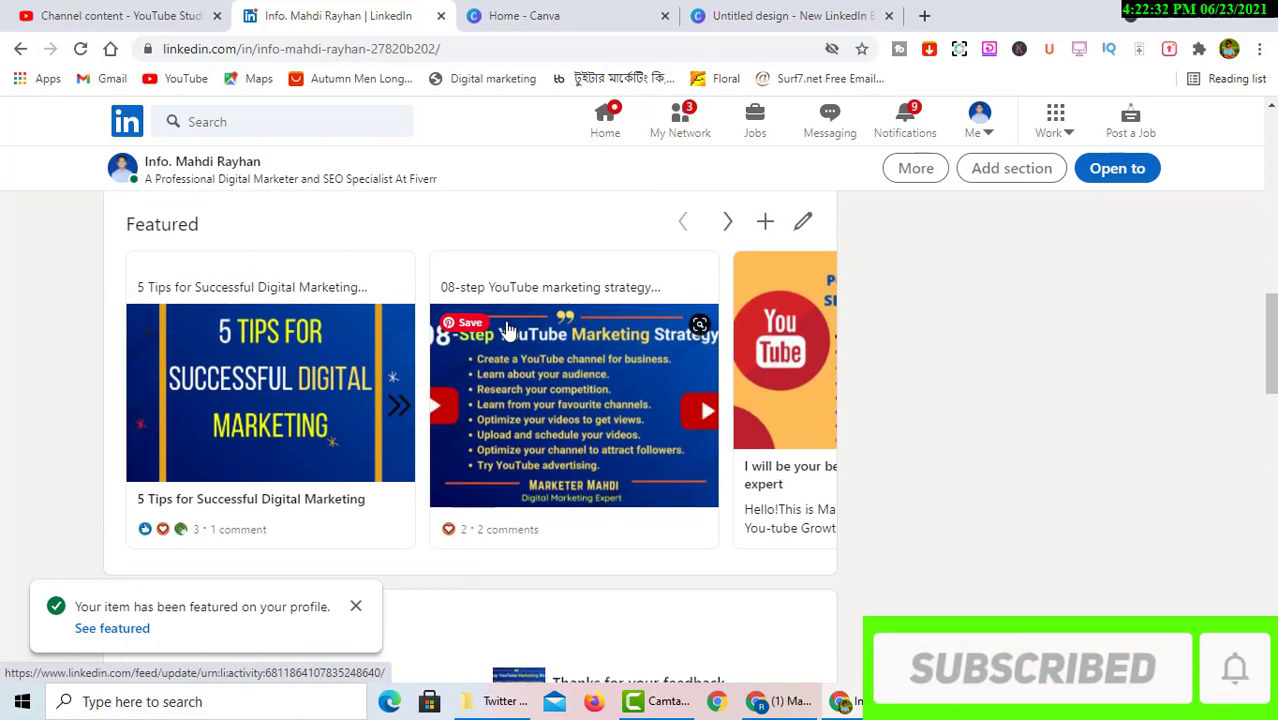
{"action": "scroll", "coordinate": [510, 280], "scroll_direction": "up", "scroll_amount": 1}
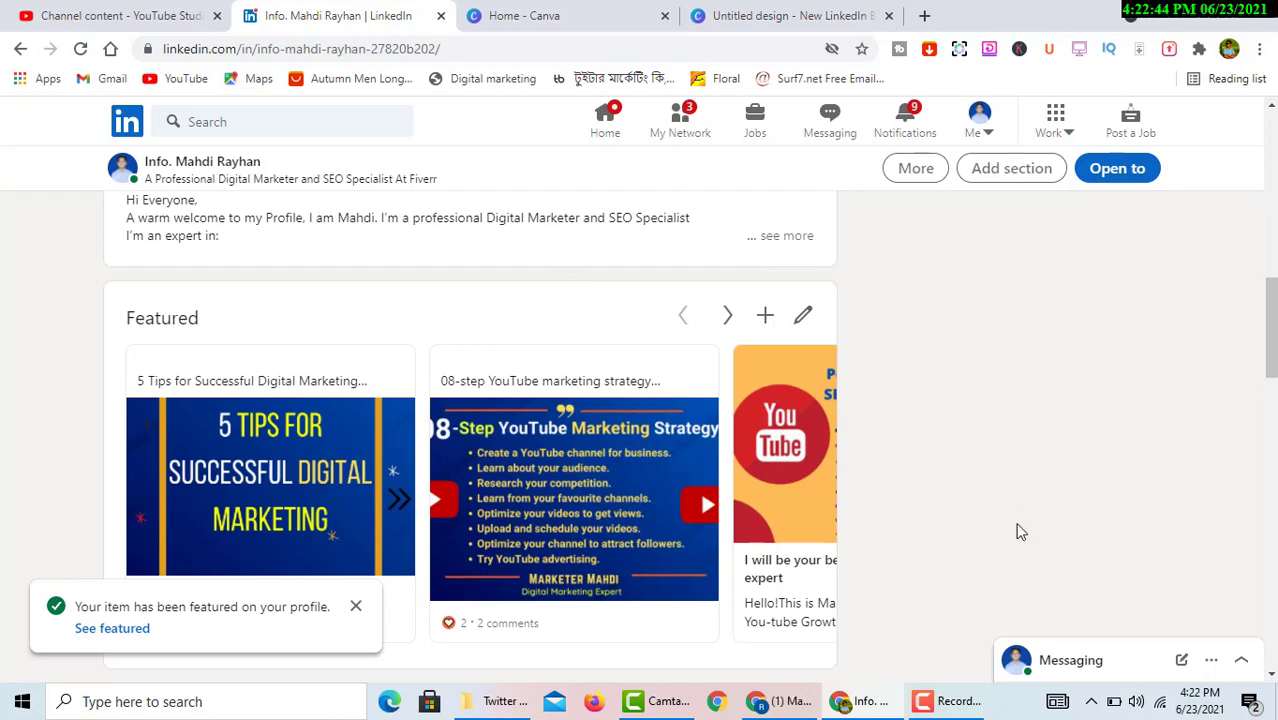
{"action": "left_click", "coordinate": [948, 700]}
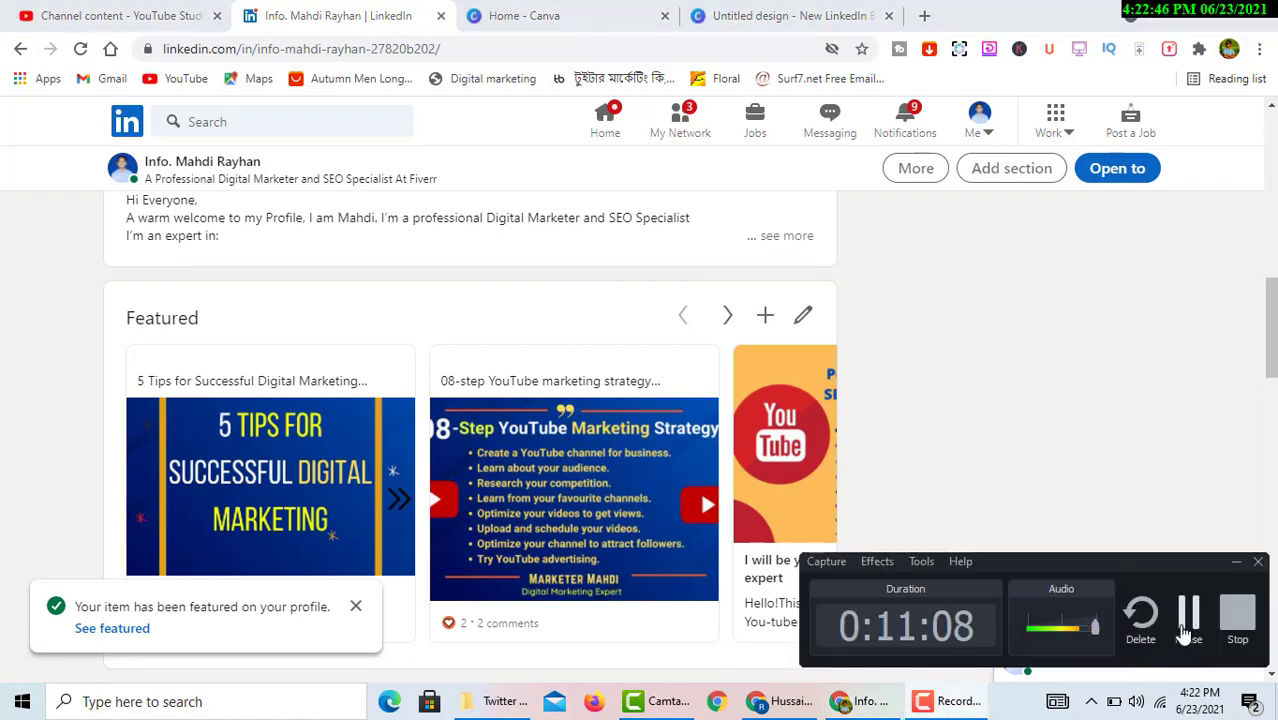